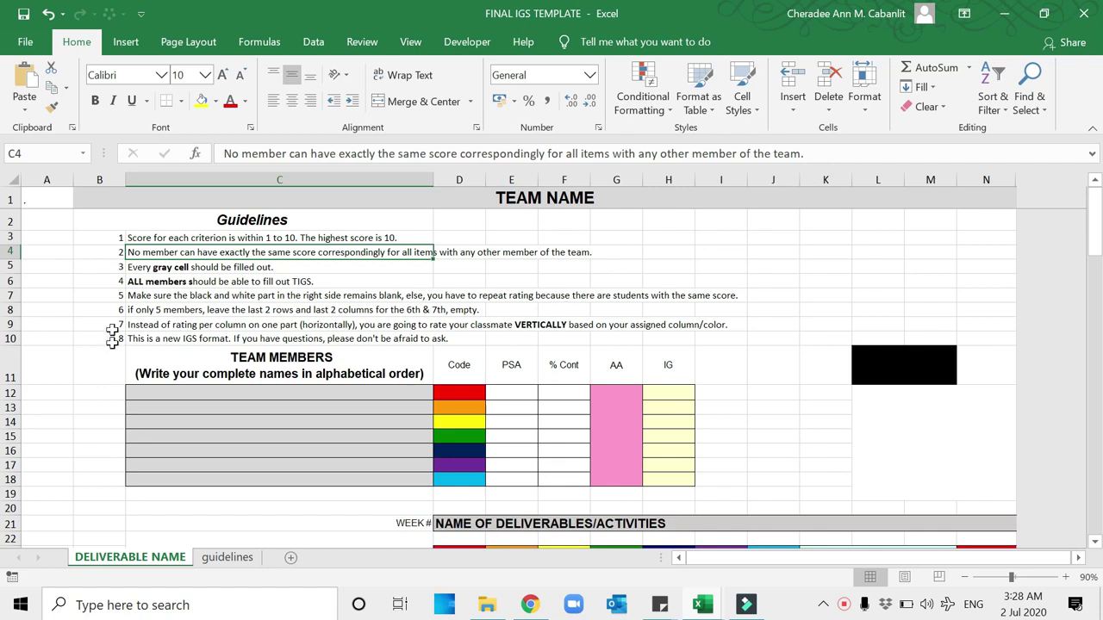
Review the score-range guideline and the ten rating criteria, from Attendance of meetings to Knowledge and understanding of project
{"action": "left_click", "coordinate": [164, 238]}
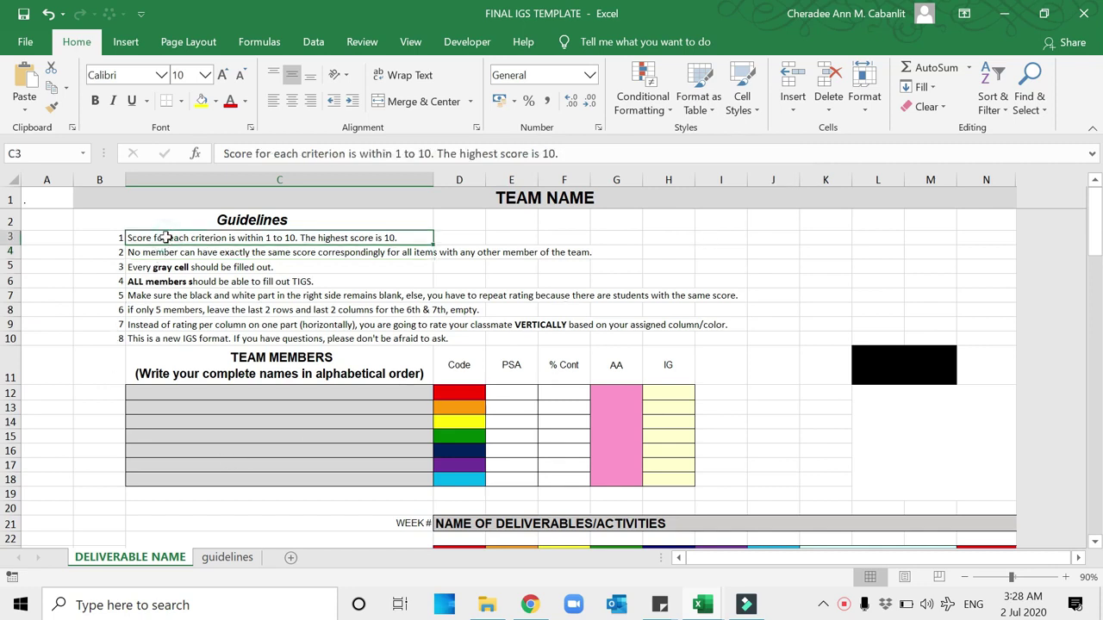
{"action": "scroll", "coordinate": [512, 459], "scroll_direction": "down", "scroll_amount": 5}
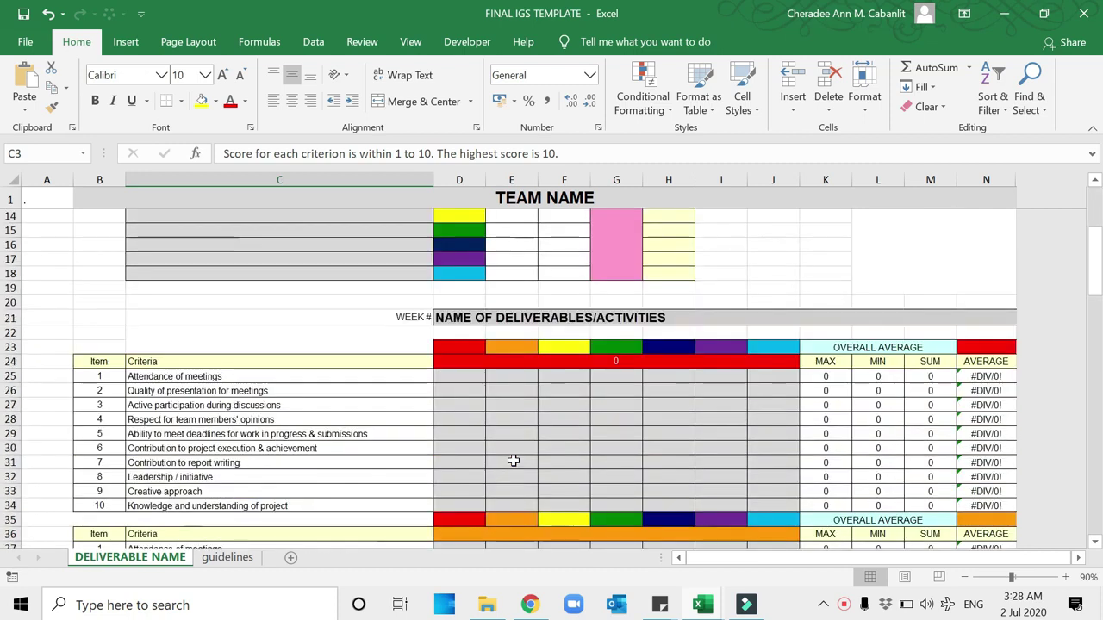
{"action": "left_click_drag", "start_coordinate": [222, 334], "coordinate": [220, 465]}
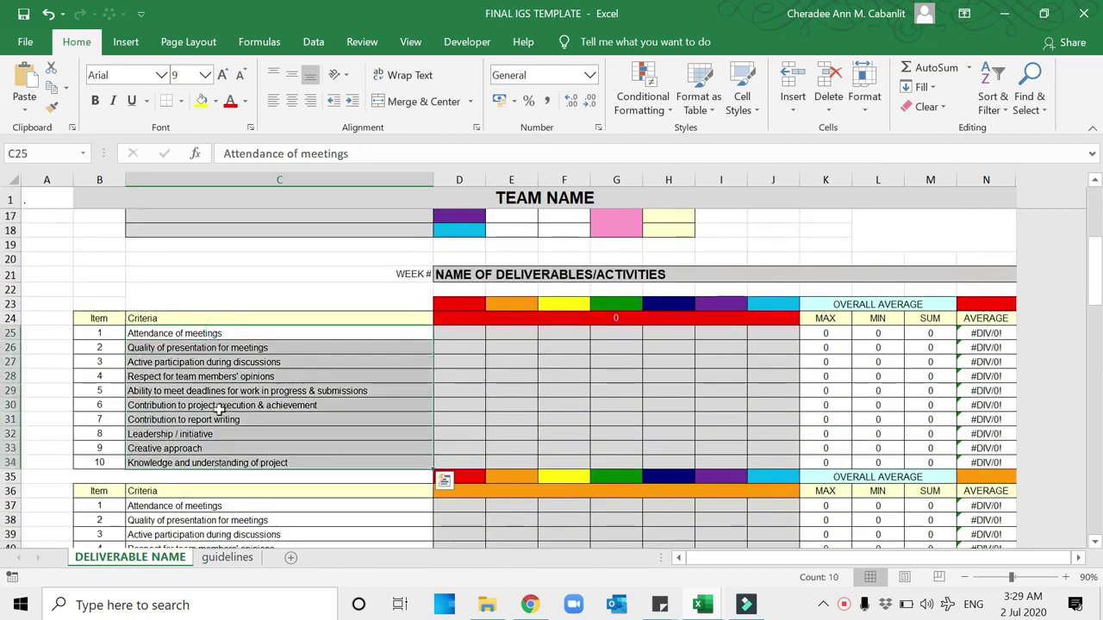
{"action": "left_click", "coordinate": [212, 334]}
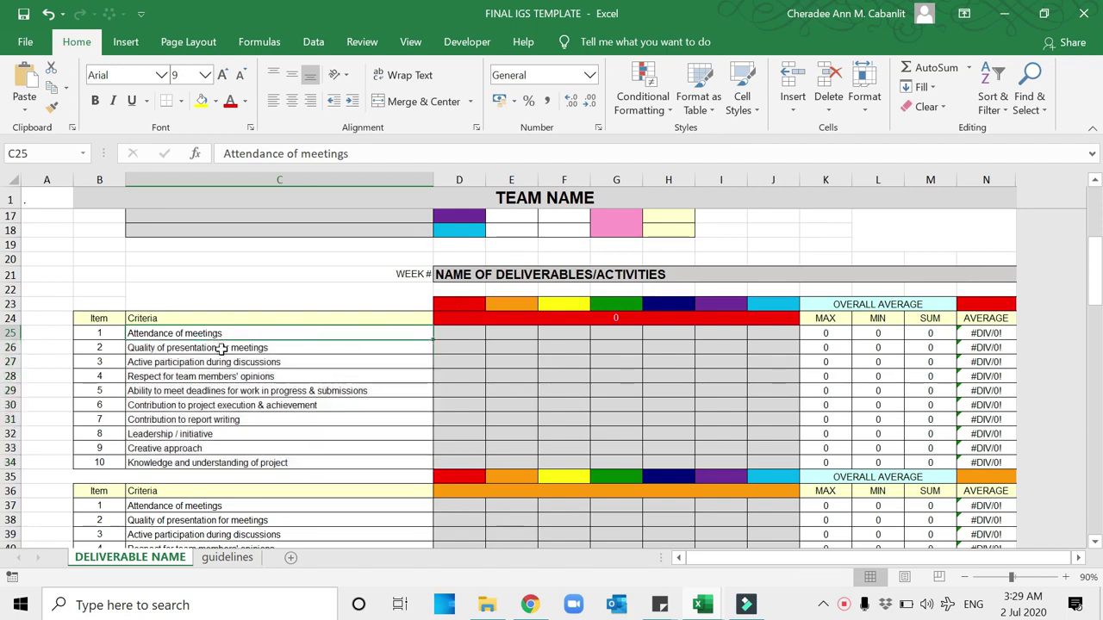
{"action": "left_click", "coordinate": [222, 348]}
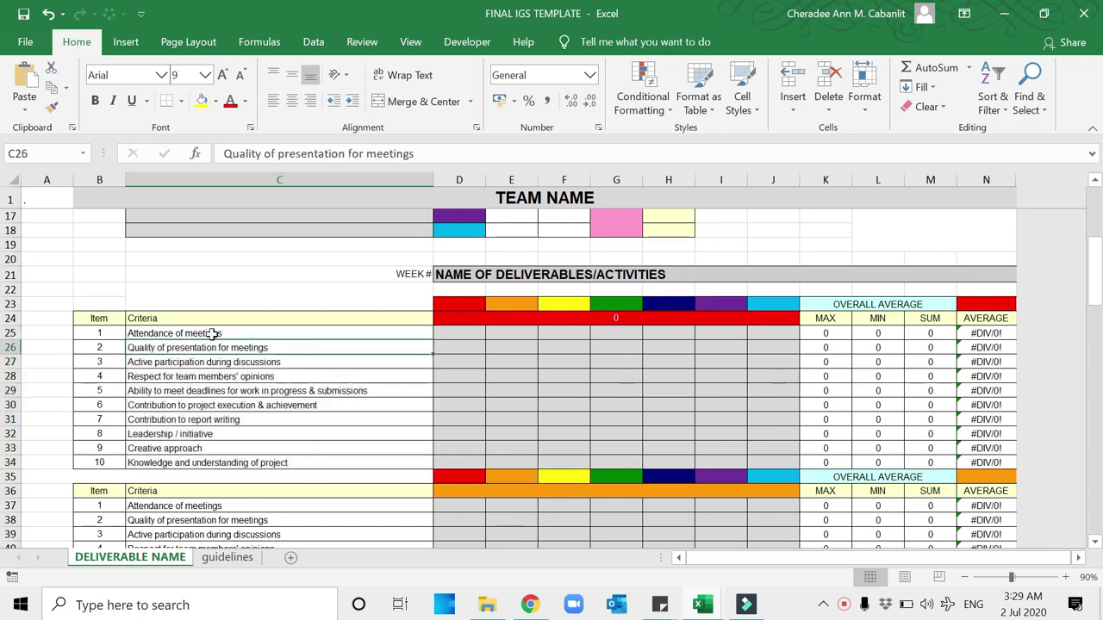
{"action": "left_click", "coordinate": [211, 333]}
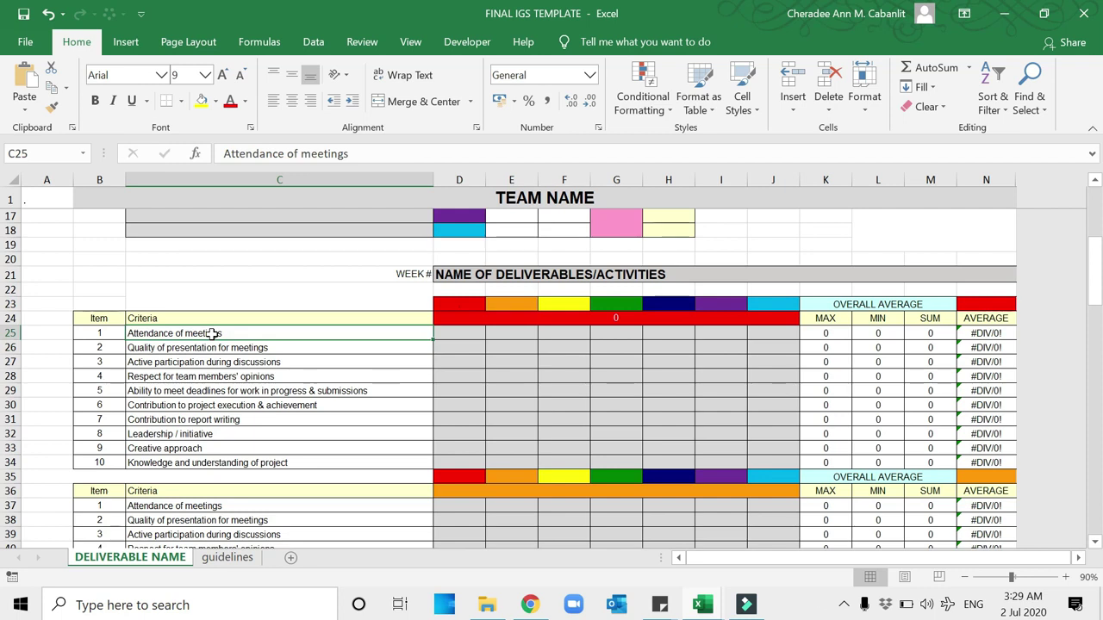
{"action": "left_click", "coordinate": [200, 362]}
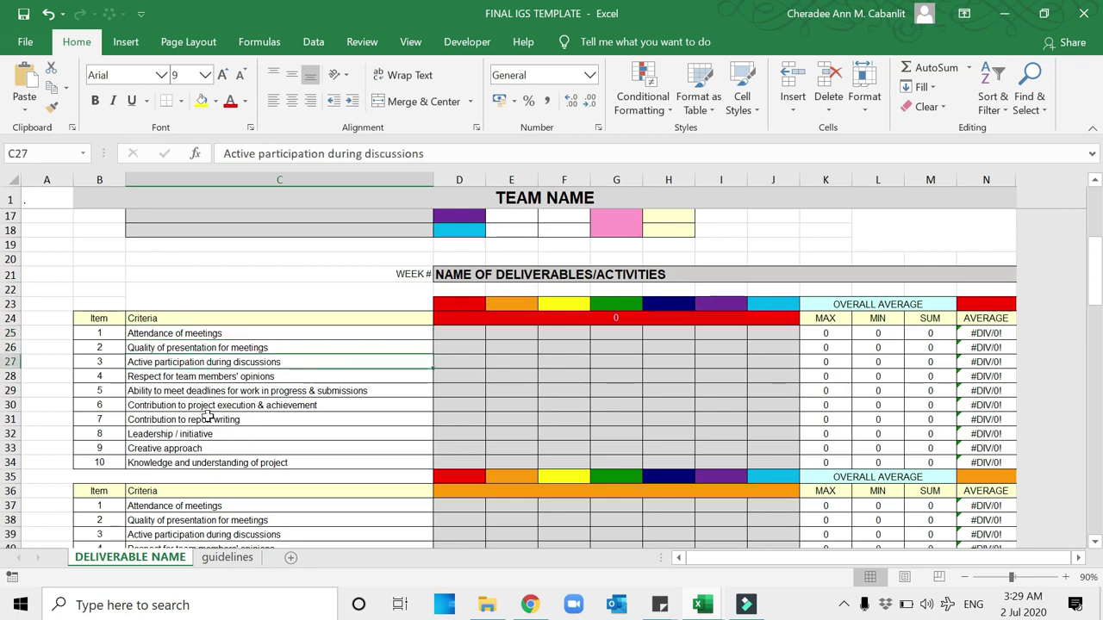
{"action": "left_click", "coordinate": [191, 378]}
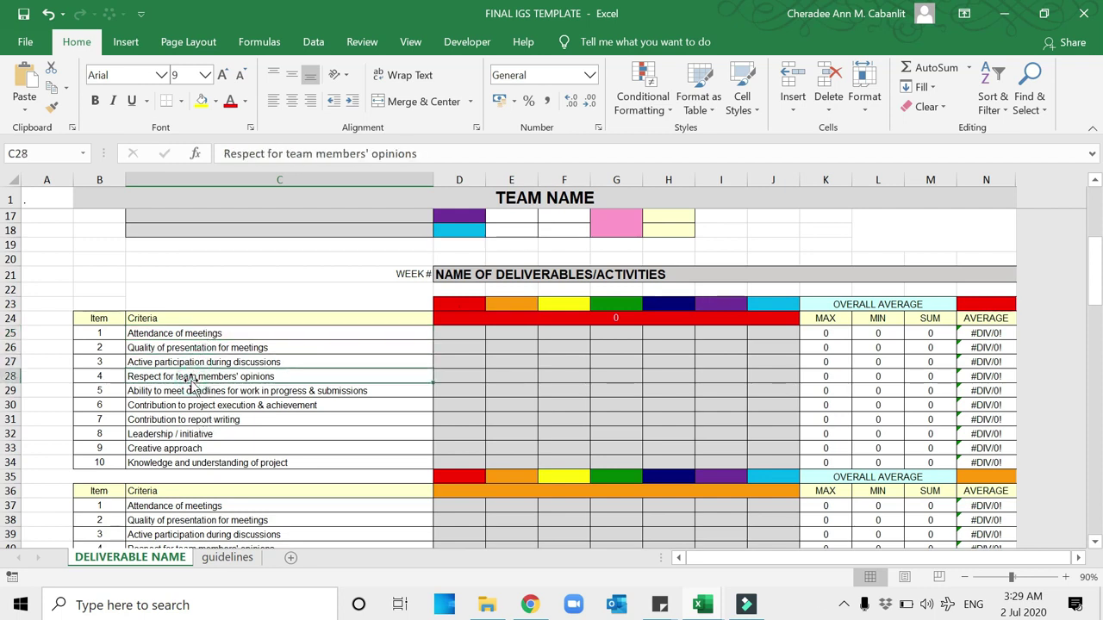
{"action": "left_click", "coordinate": [190, 390]}
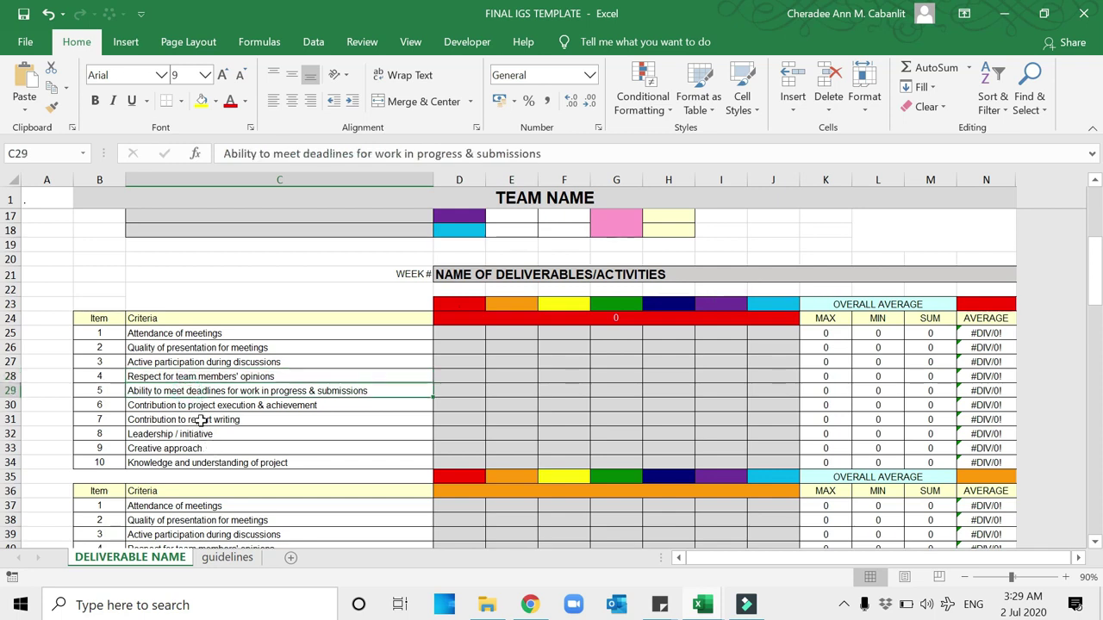
{"action": "left_click", "coordinate": [198, 407]}
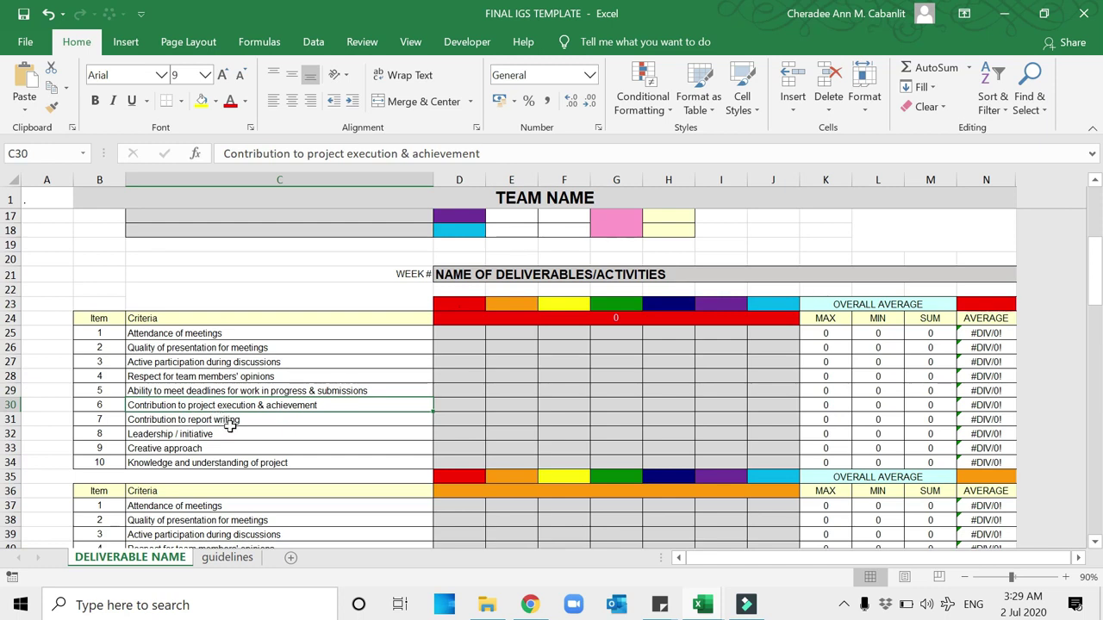
{"action": "left_click", "coordinate": [226, 434]}
{"action": "left_click", "coordinate": [232, 419]}
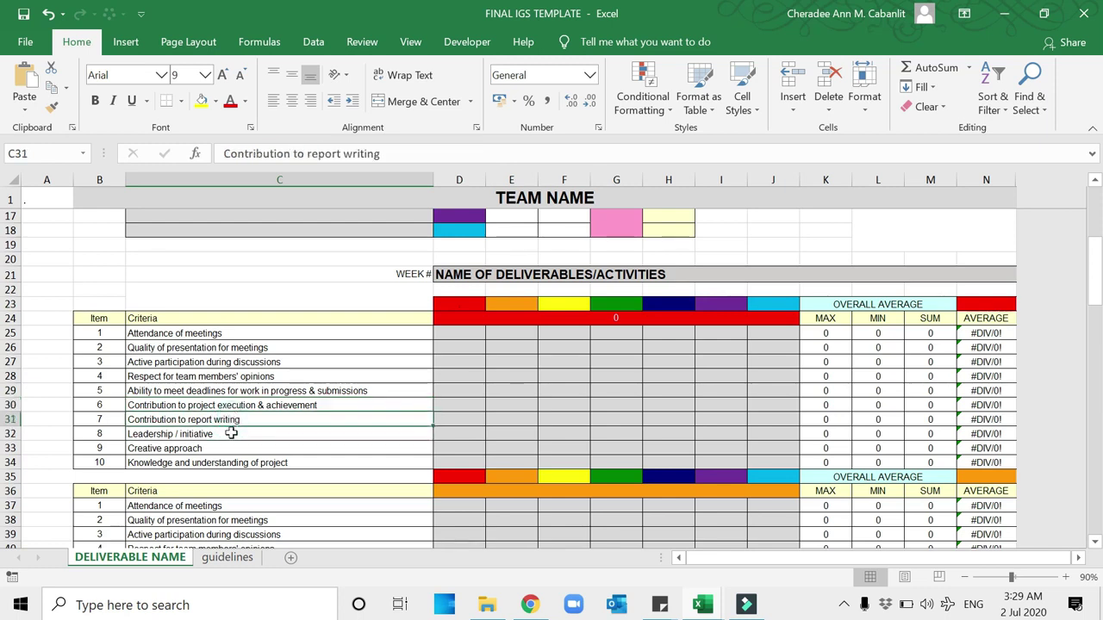
{"action": "left_click", "coordinate": [229, 431]}
{"action": "left_click", "coordinate": [225, 454]}
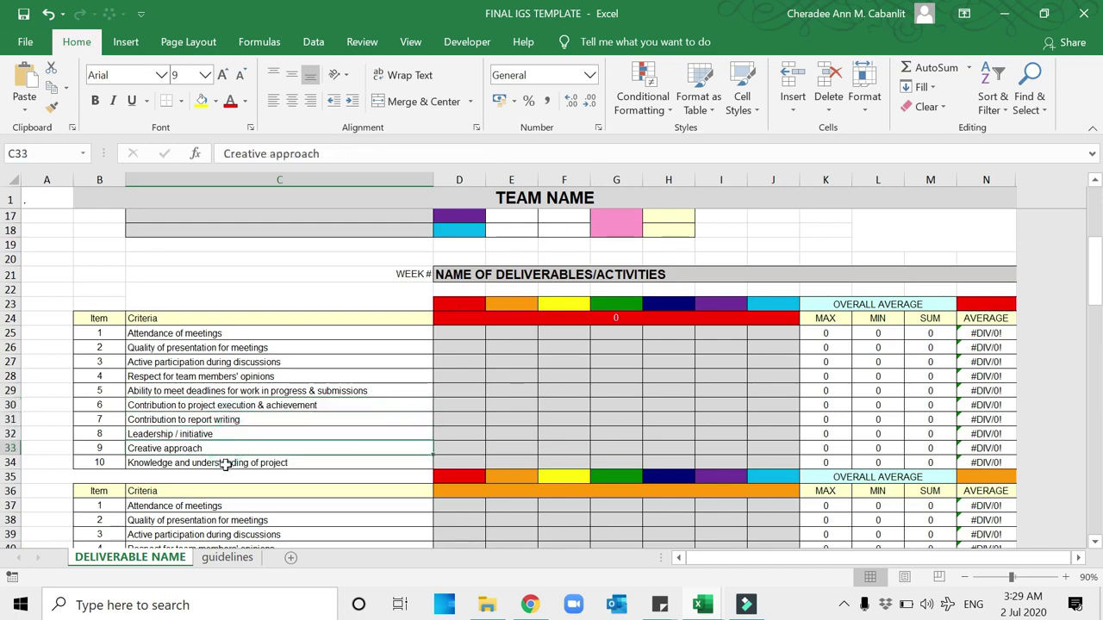
{"action": "left_click", "coordinate": [227, 463]}
{"action": "scroll", "coordinate": [379, 434], "scroll_direction": "up", "scroll_amount": 5}
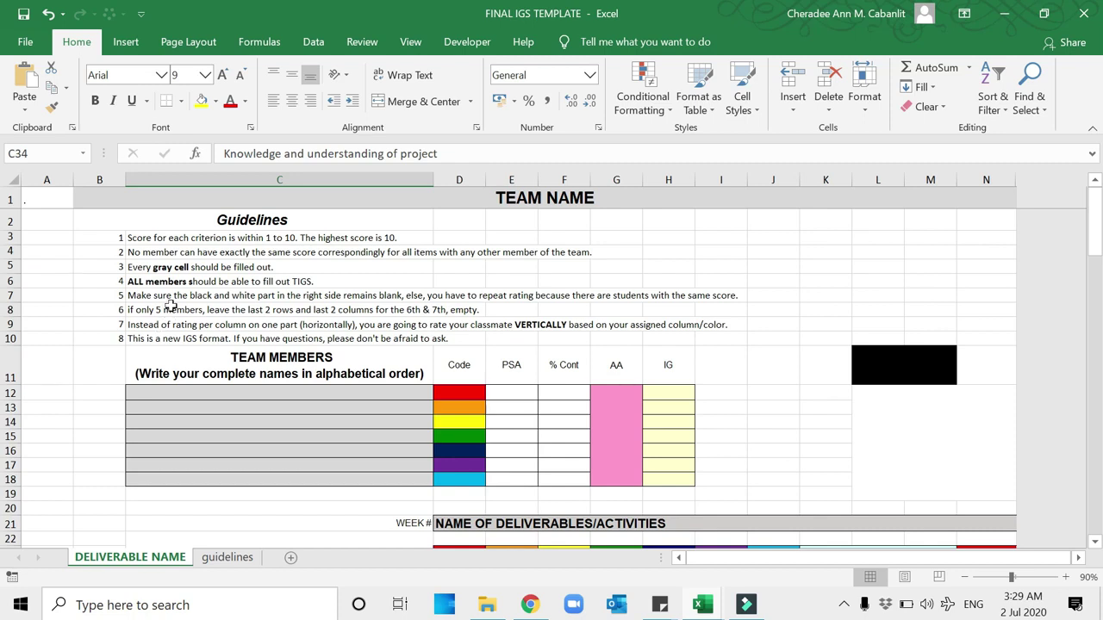
Fix the L12 'REVIEW SCORES' formula by removing the stray C13 reference and trailing period
{"action": "left_click", "coordinate": [188, 252]}
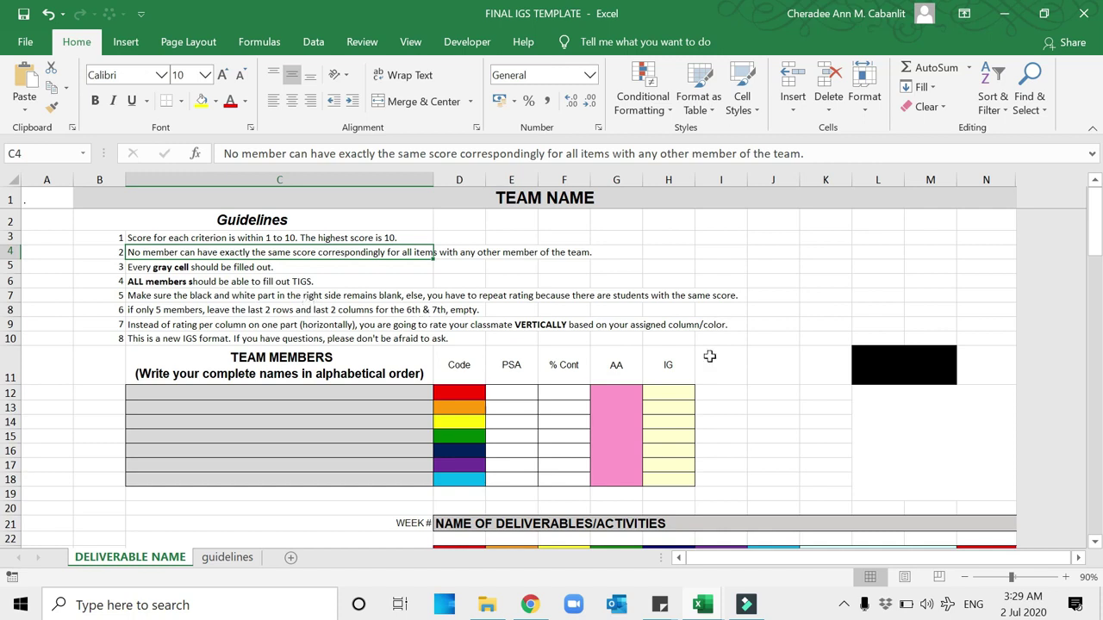
{"action": "left_click", "coordinate": [893, 427]}
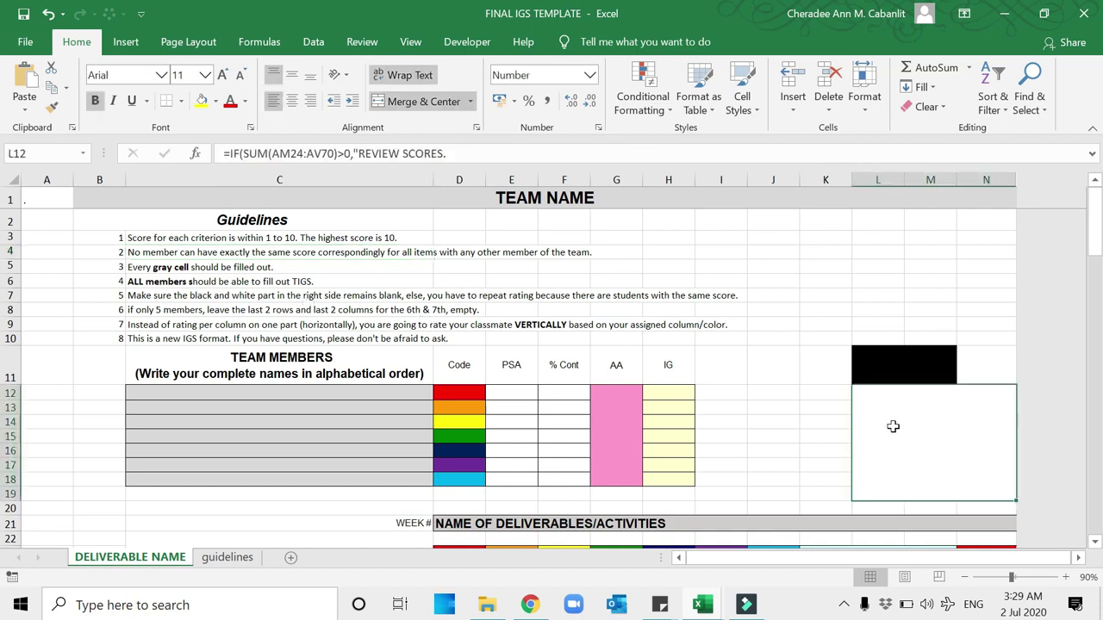
{"action": "left_click", "coordinate": [445, 154]}
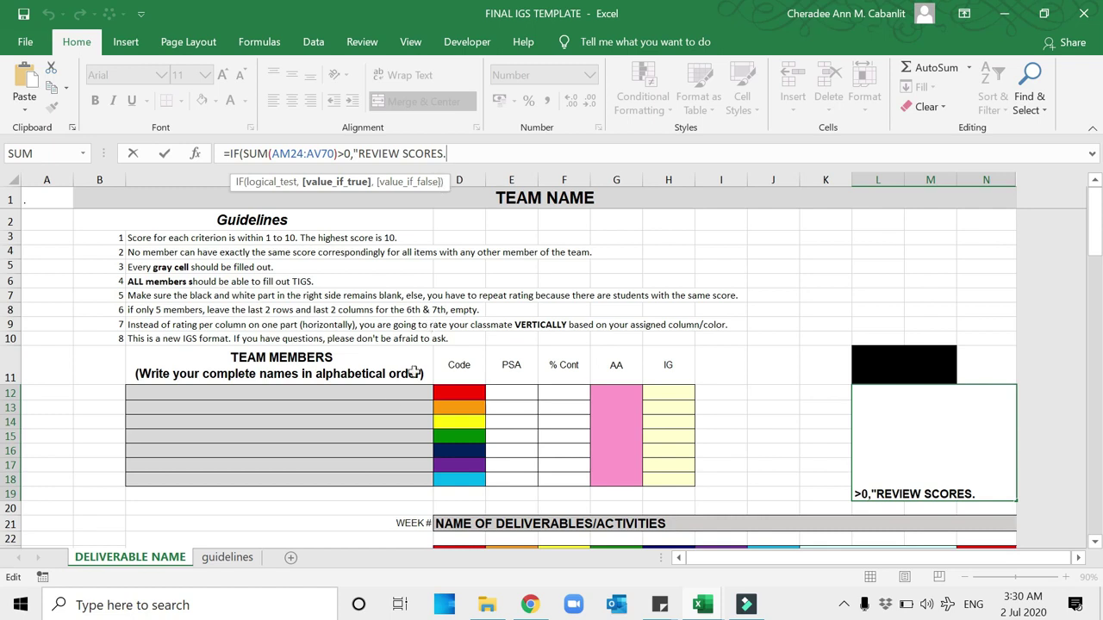
{"action": "left_click", "coordinate": [363, 408]}
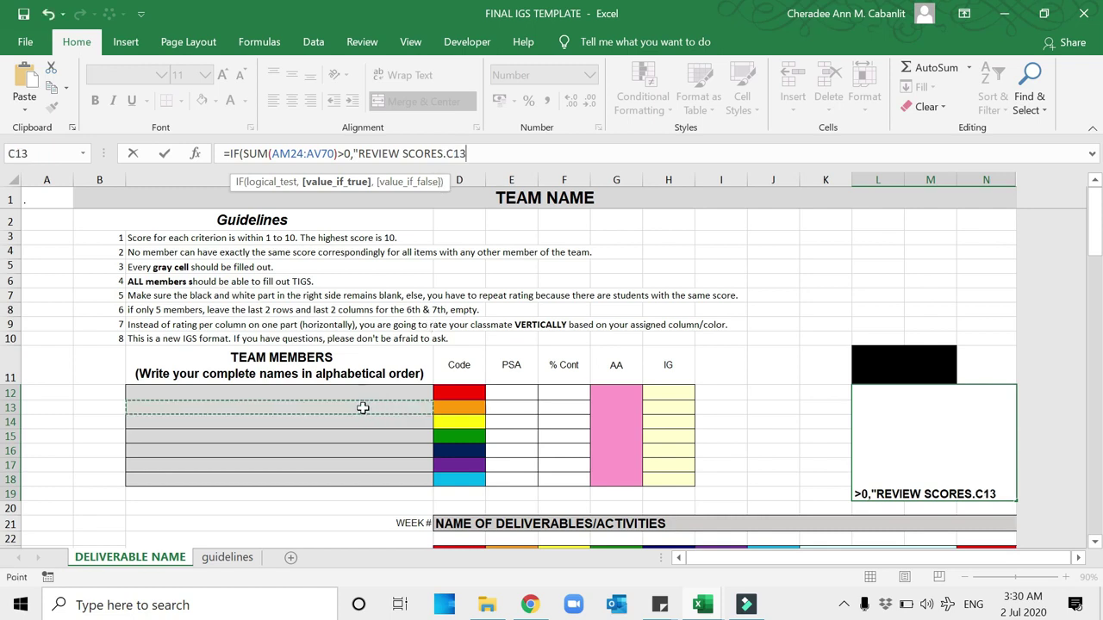
{"action": "key", "text": "BackSpace"}
{"action": "key", "text": "BackSpace"}
{"action": "key", "text": "BackSpace"}
{"action": "key", "text": "BackSpace"}
{"action": "key", "text": "Escape"}
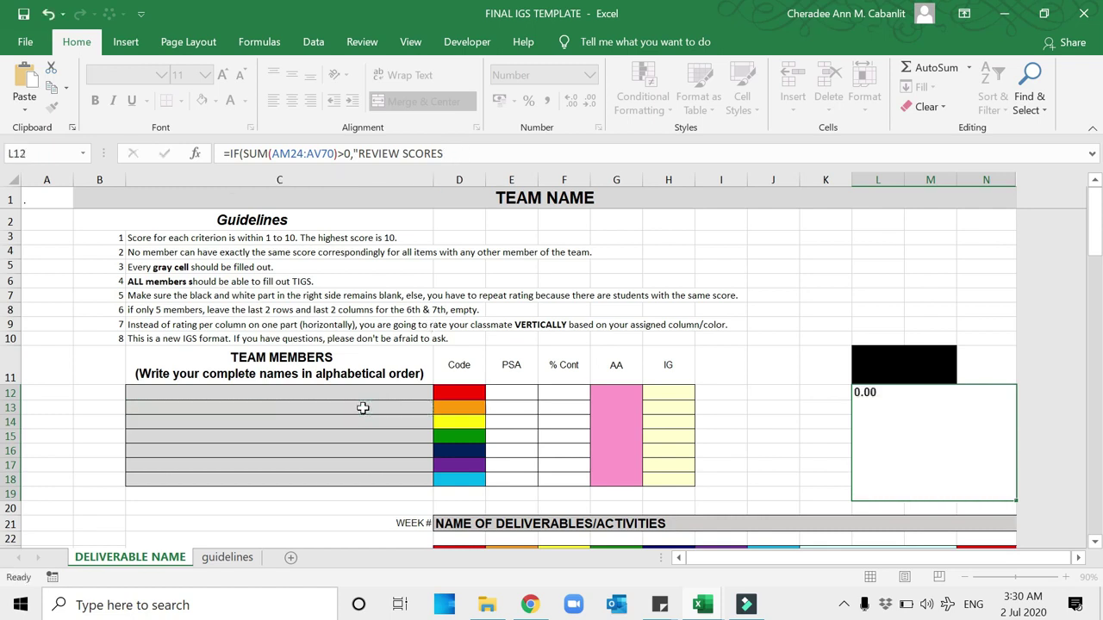
{"action": "key", "text": "Return"}
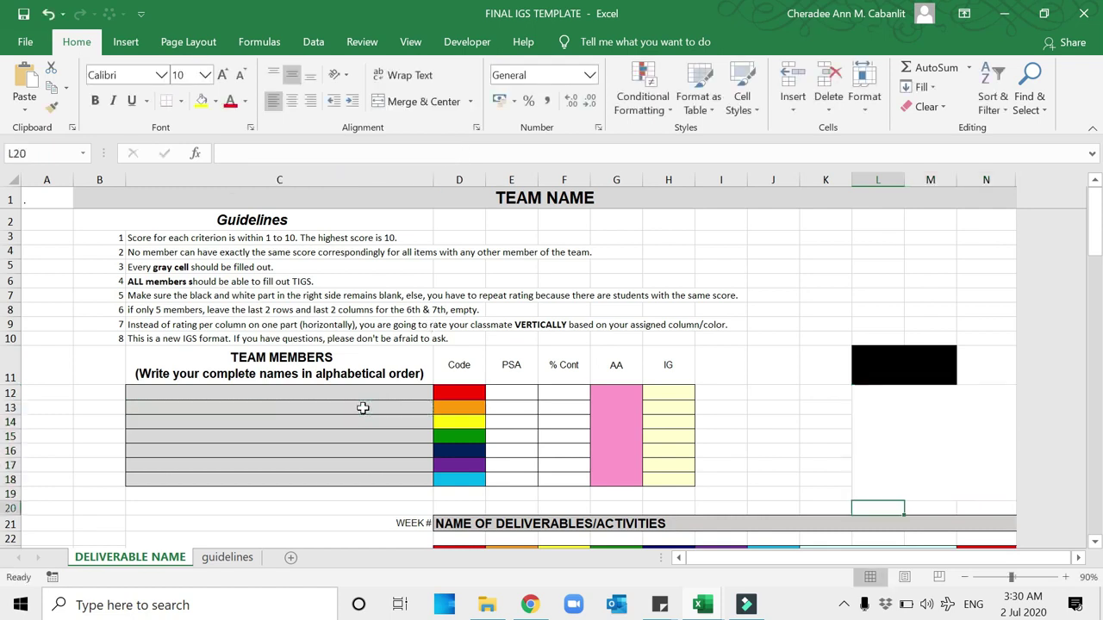
{"action": "left_click", "coordinate": [949, 422]}
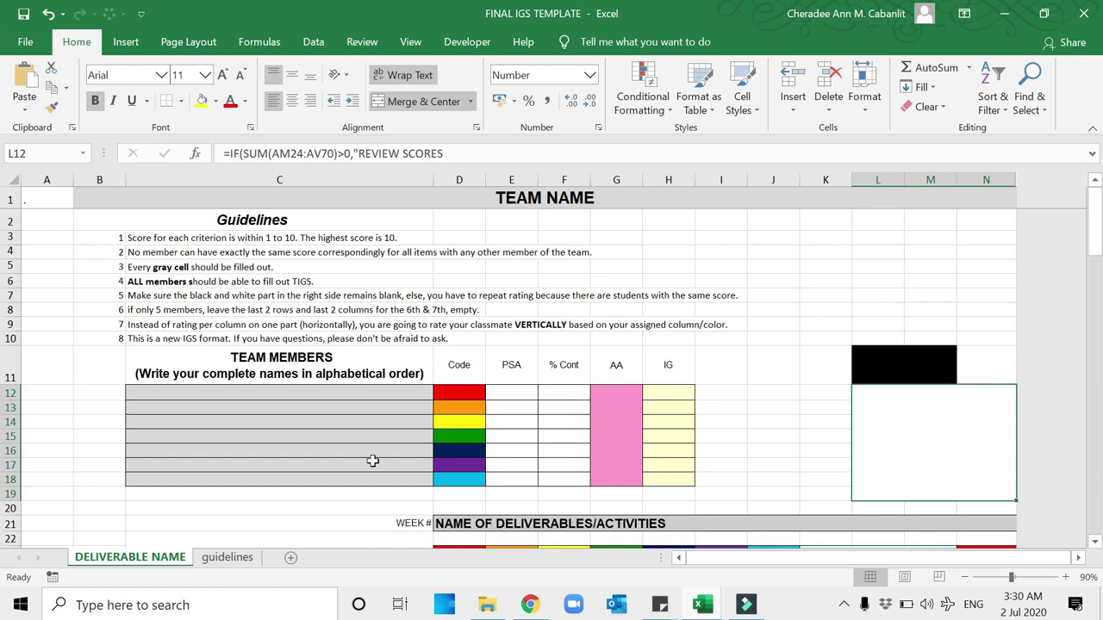
Look over the seven team-member name cells and the header's alphabetical-order instruction
{"action": "scroll", "coordinate": [368, 457], "scroll_direction": "down", "scroll_amount": 1}
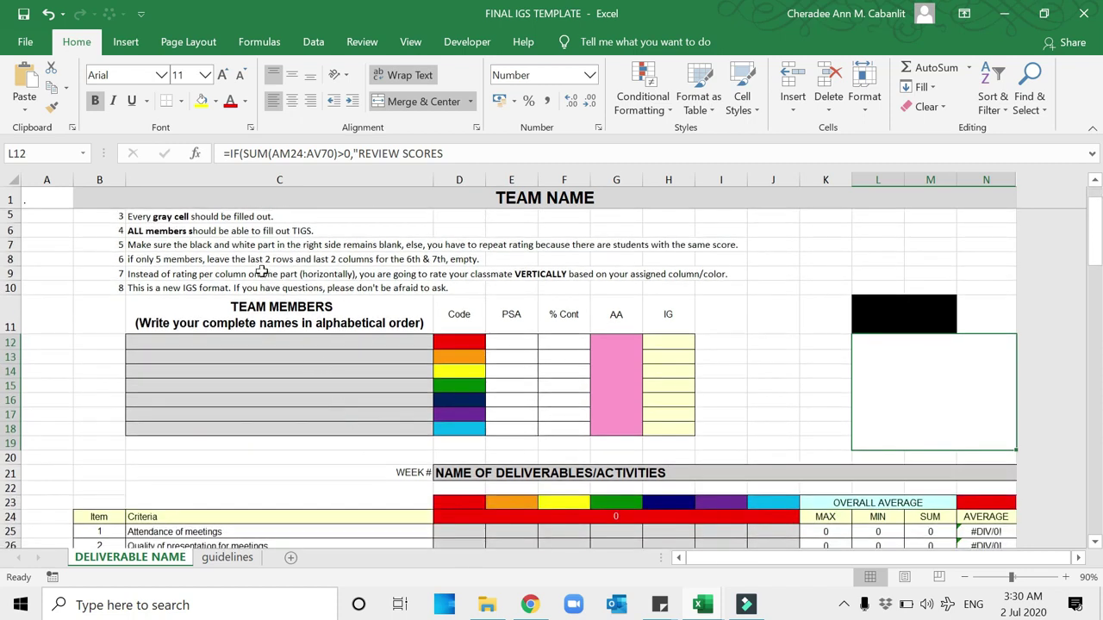
{"action": "left_click", "coordinate": [283, 342]}
{"action": "left_click_drag", "start_coordinate": [287, 366], "coordinate": [287, 425]}
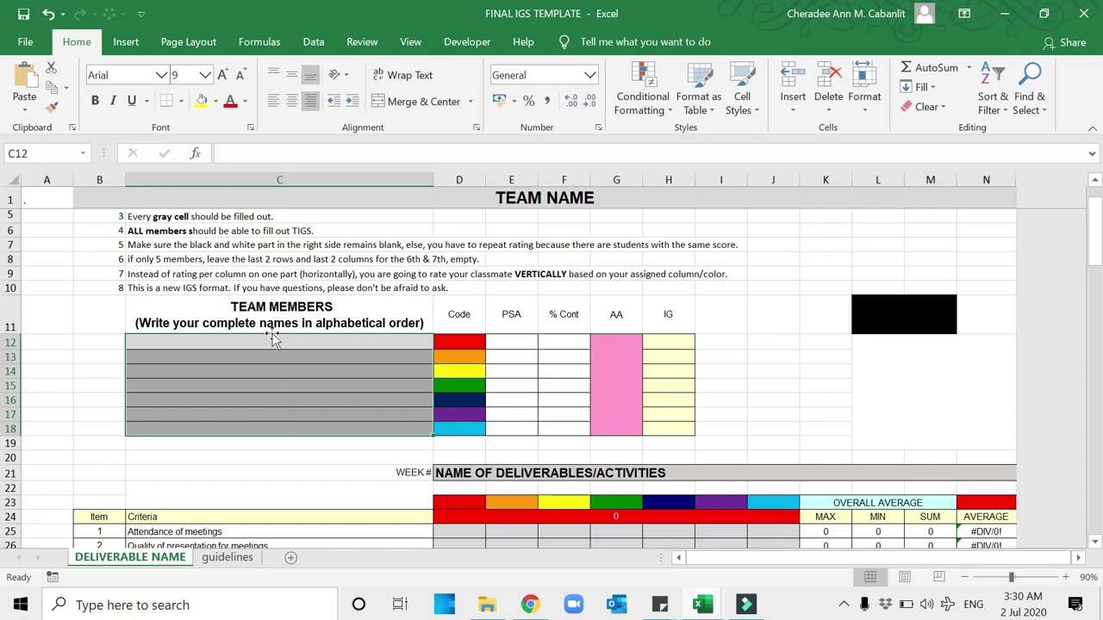
{"action": "double_click", "coordinate": [315, 323]}
{"action": "left_click_drag", "start_coordinate": [316, 325], "coordinate": [424, 326]}
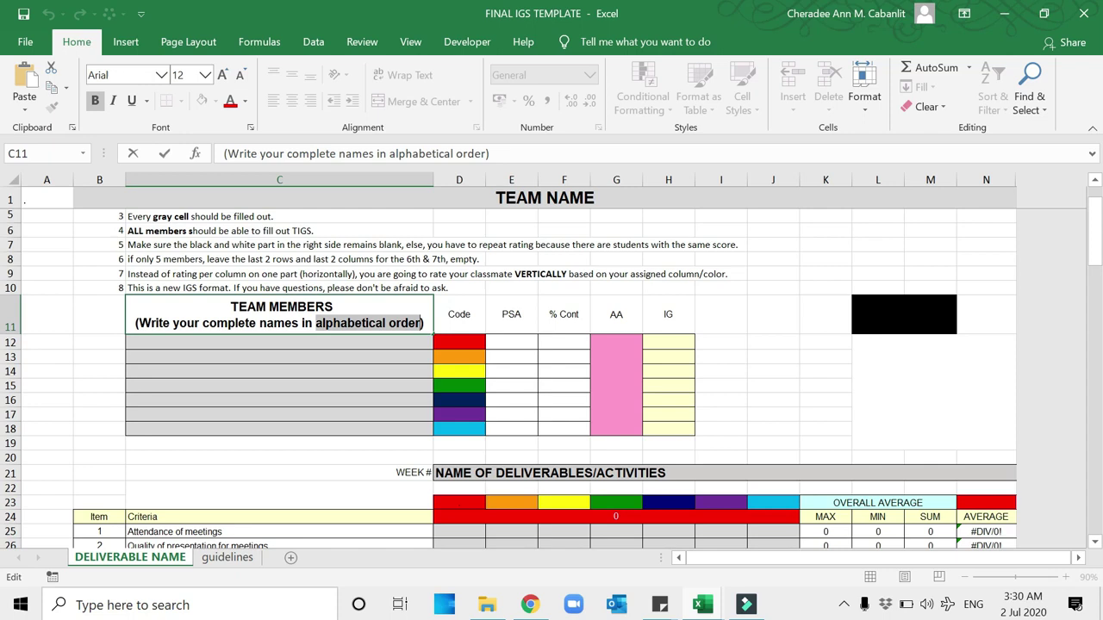
{"action": "left_click", "coordinate": [393, 368]}
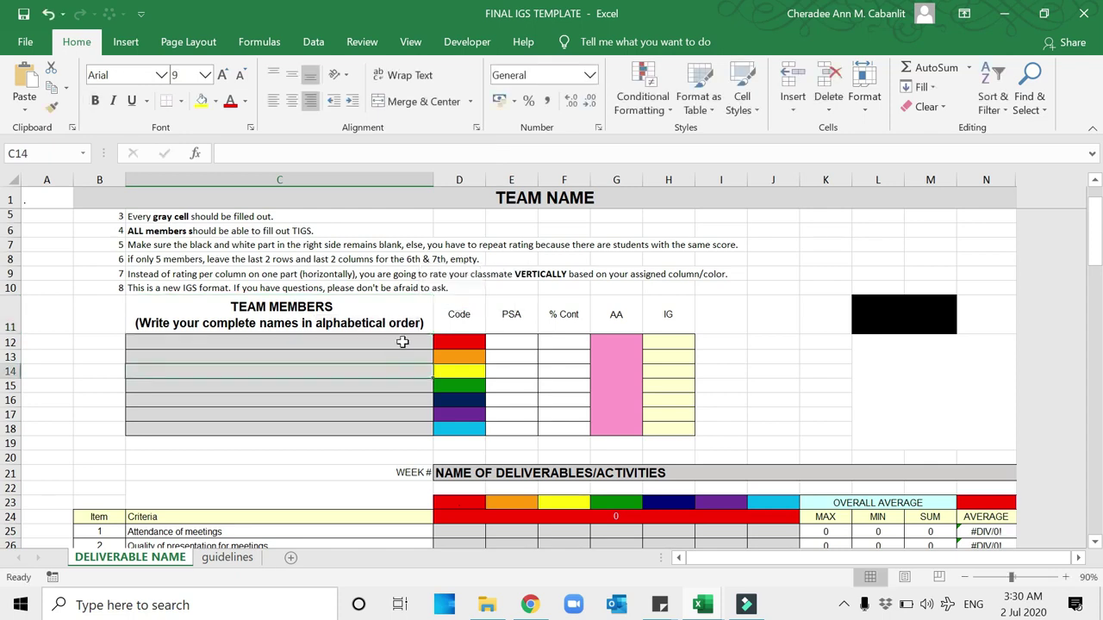
Enter 'Student 1' in C12 and confirm the D24 table header mirrors it
{"action": "left_click", "coordinate": [403, 342]}
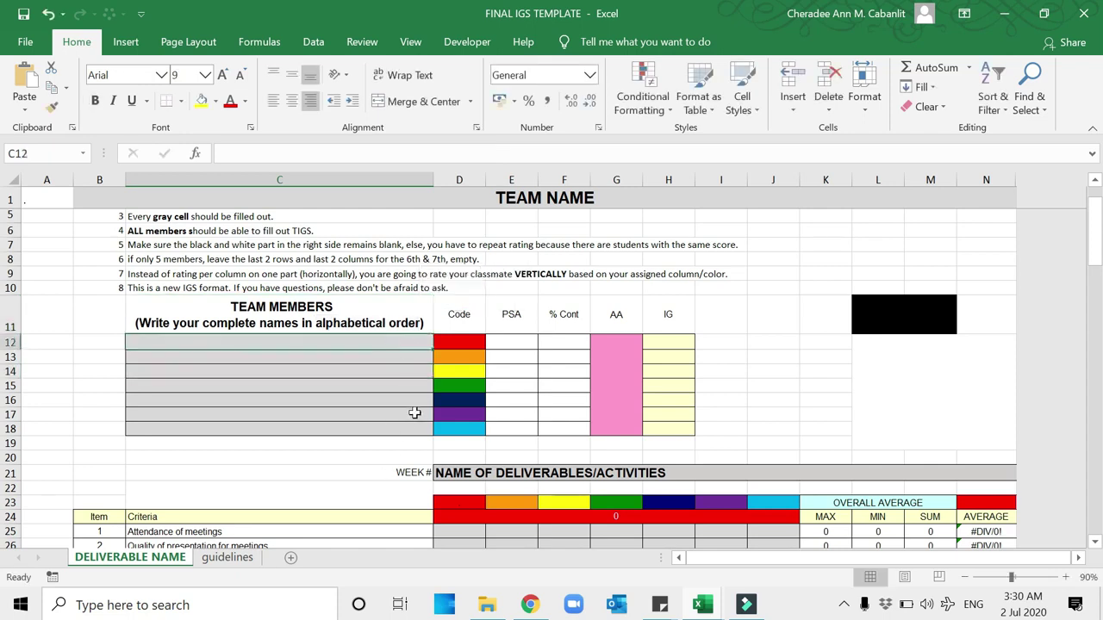
{"action": "scroll", "coordinate": [393, 400], "scroll_direction": "down", "scroll_amount": 3}
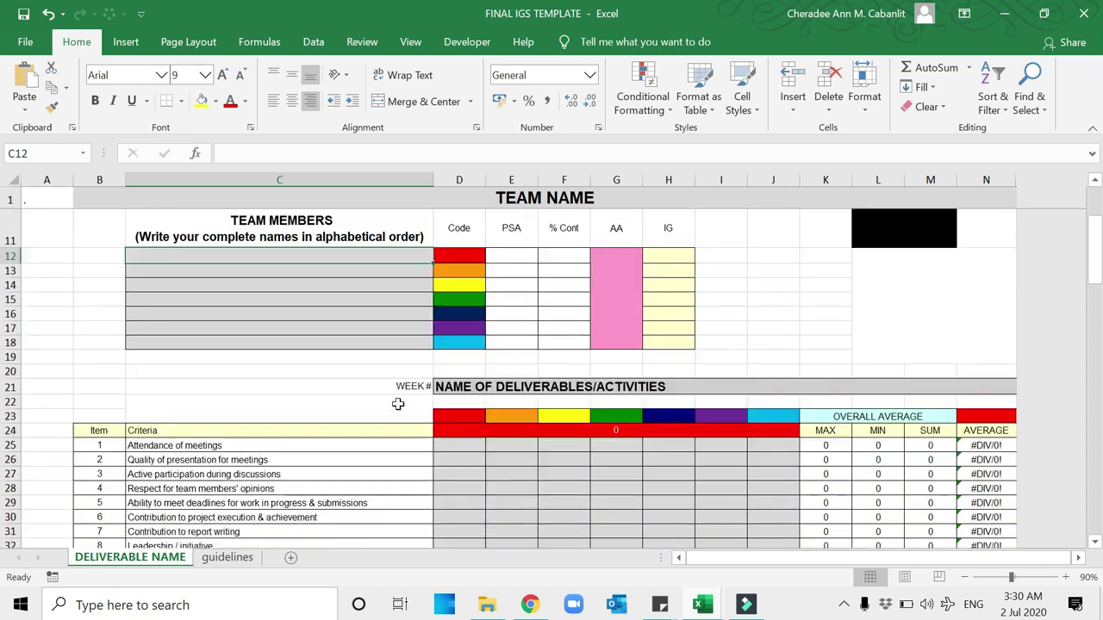
{"action": "scroll", "coordinate": [404, 374], "scroll_direction": "up", "scroll_amount": 1}
{"action": "type", "text": "sTUDN"}
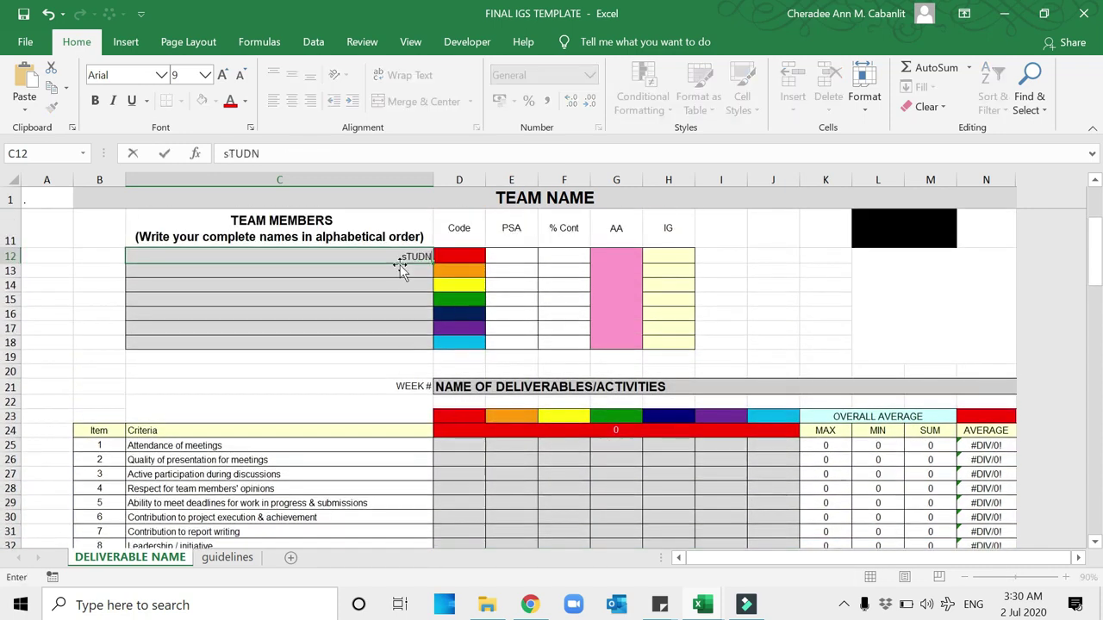
{"action": "key", "text": "BackSpace"}
{"action": "type", "text": "ENT 1"}
{"action": "key", "text": "Return"}
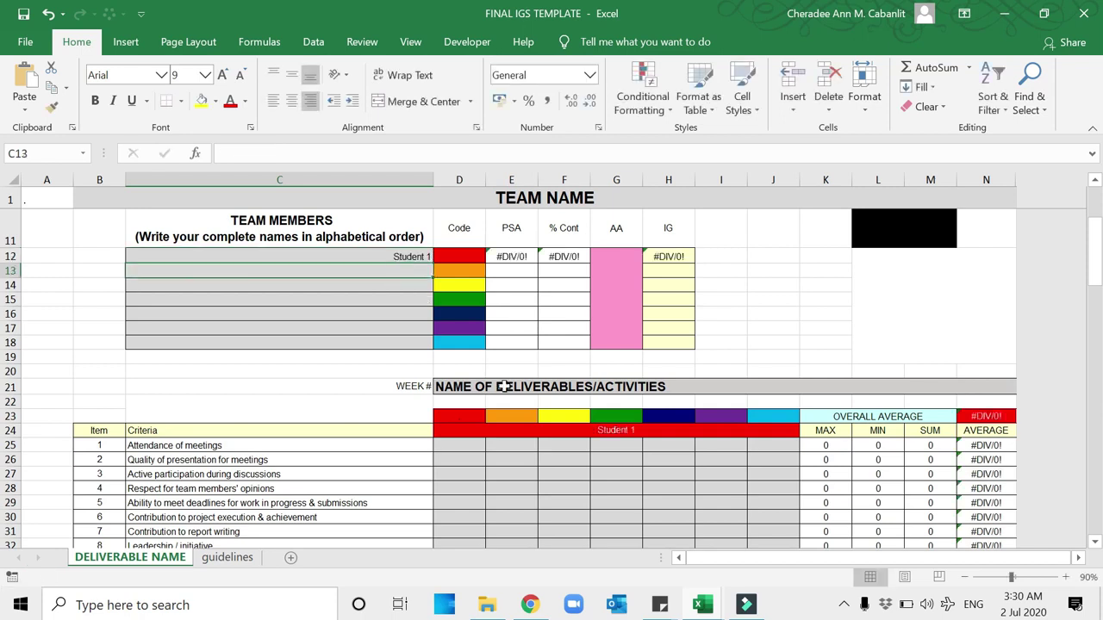
{"action": "left_click", "coordinate": [656, 429]}
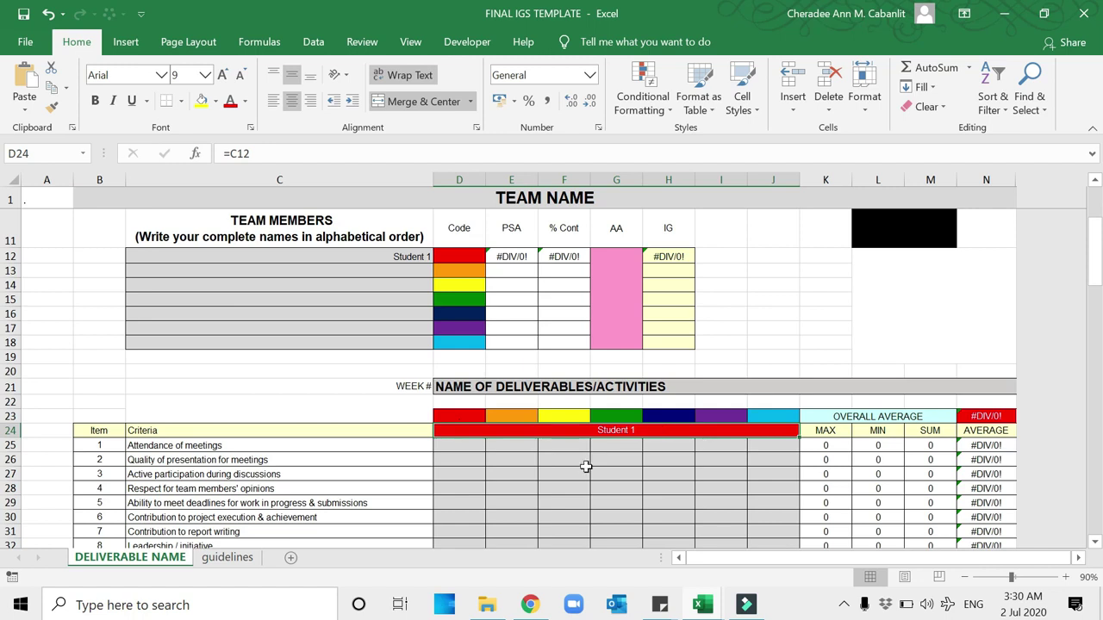
{"action": "scroll", "coordinate": [584, 466], "scroll_direction": "down", "scroll_amount": 1}
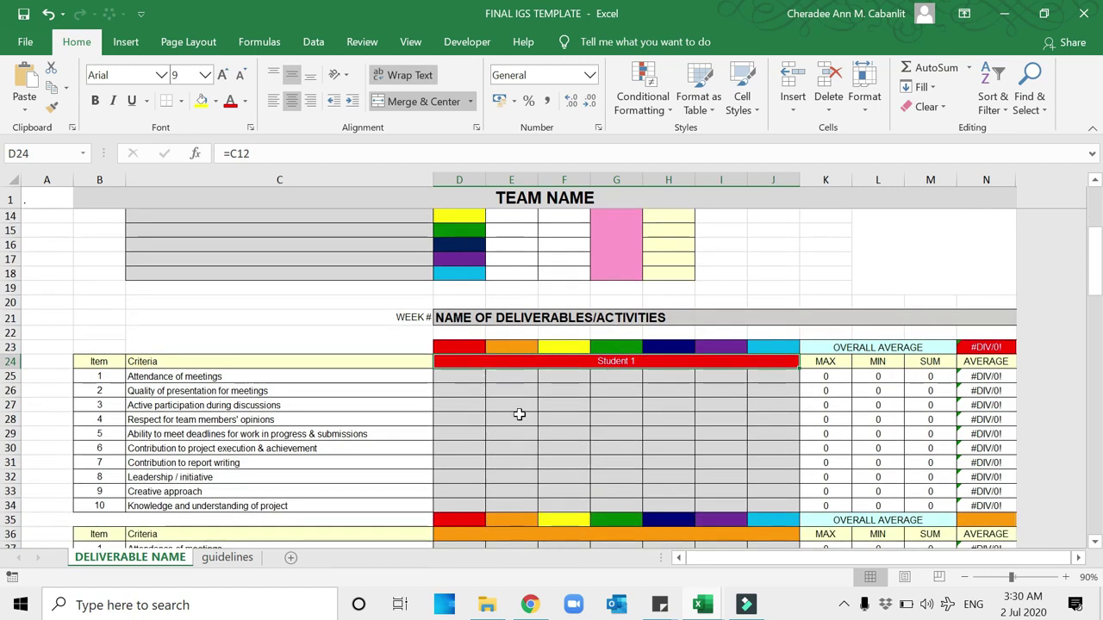
{"action": "left_click", "coordinate": [458, 347]}
{"action": "left_click", "coordinate": [504, 347]}
{"action": "left_click", "coordinate": [556, 346]}
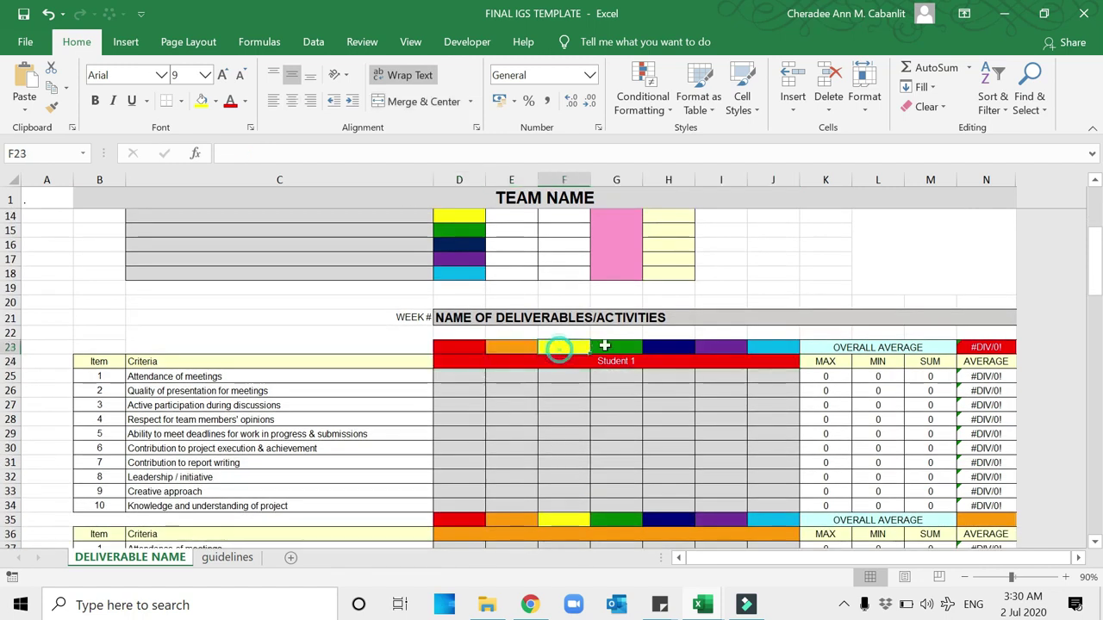
{"action": "left_click", "coordinate": [616, 347]}
{"action": "left_click", "coordinate": [675, 347]}
{"action": "left_click", "coordinate": [720, 347]}
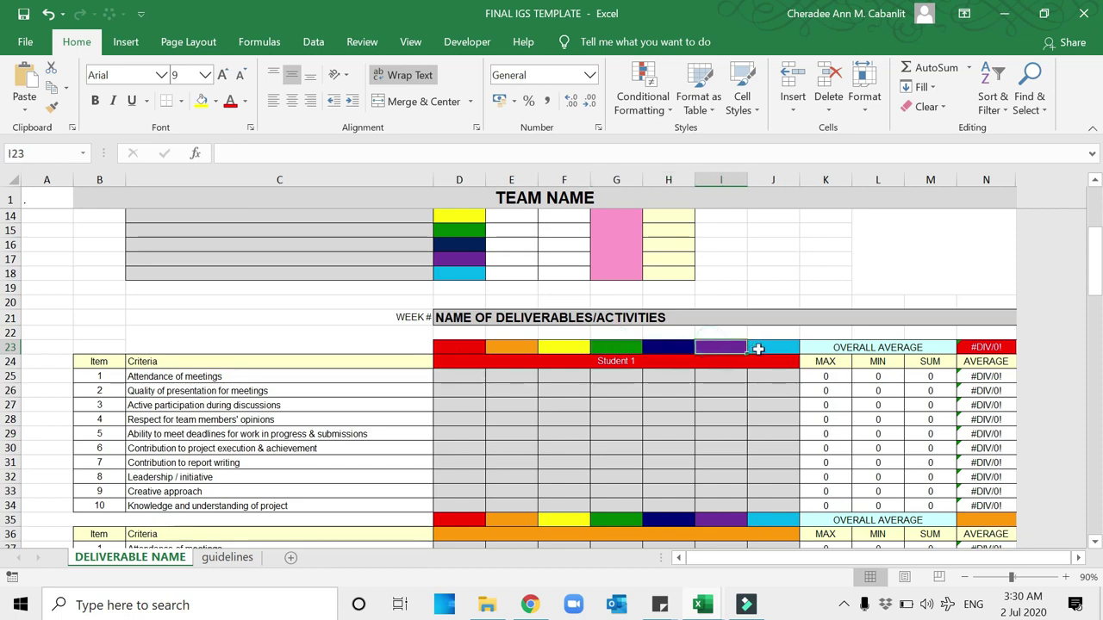
{"action": "left_click", "coordinate": [770, 347]}
{"action": "scroll", "coordinate": [532, 439], "scroll_direction": "up", "scroll_amount": 1}
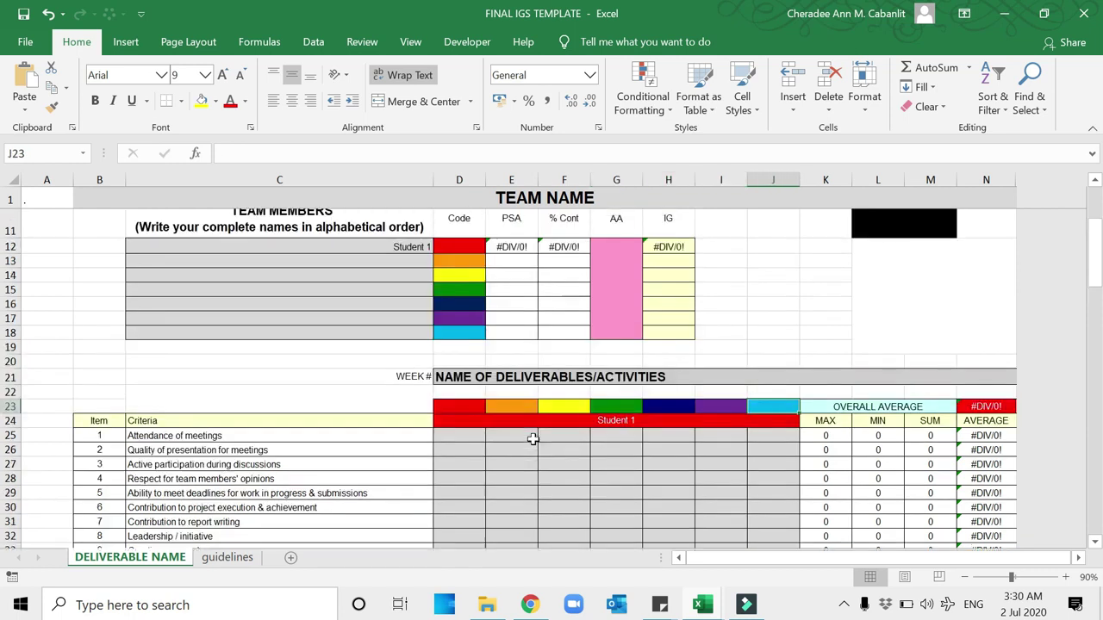
{"action": "left_click", "coordinate": [418, 270]}
{"action": "left_click", "coordinate": [444, 256]}
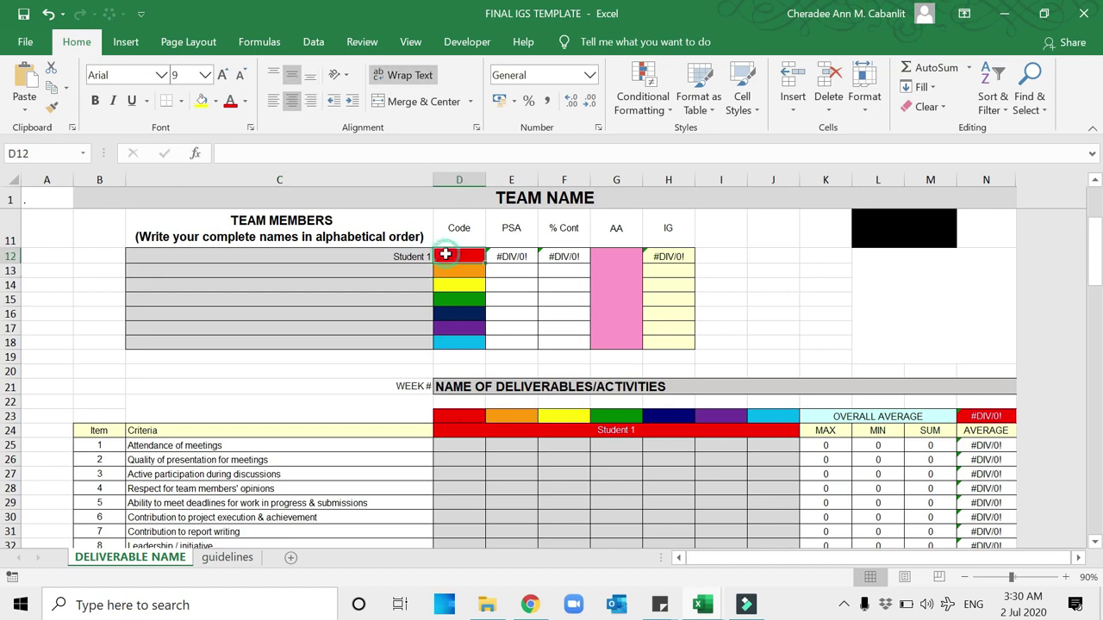
{"action": "scroll", "coordinate": [488, 266], "scroll_direction": "down", "scroll_amount": 1}
{"action": "scroll", "coordinate": [486, 267], "scroll_direction": "up", "scroll_amount": 1}
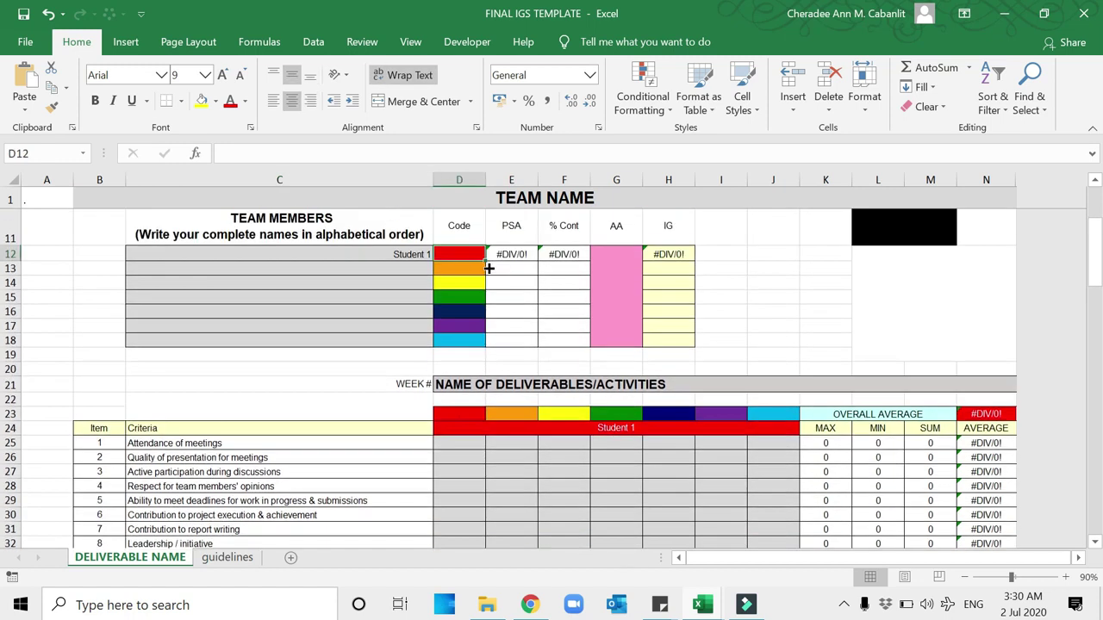
{"action": "left_click", "coordinate": [454, 273]}
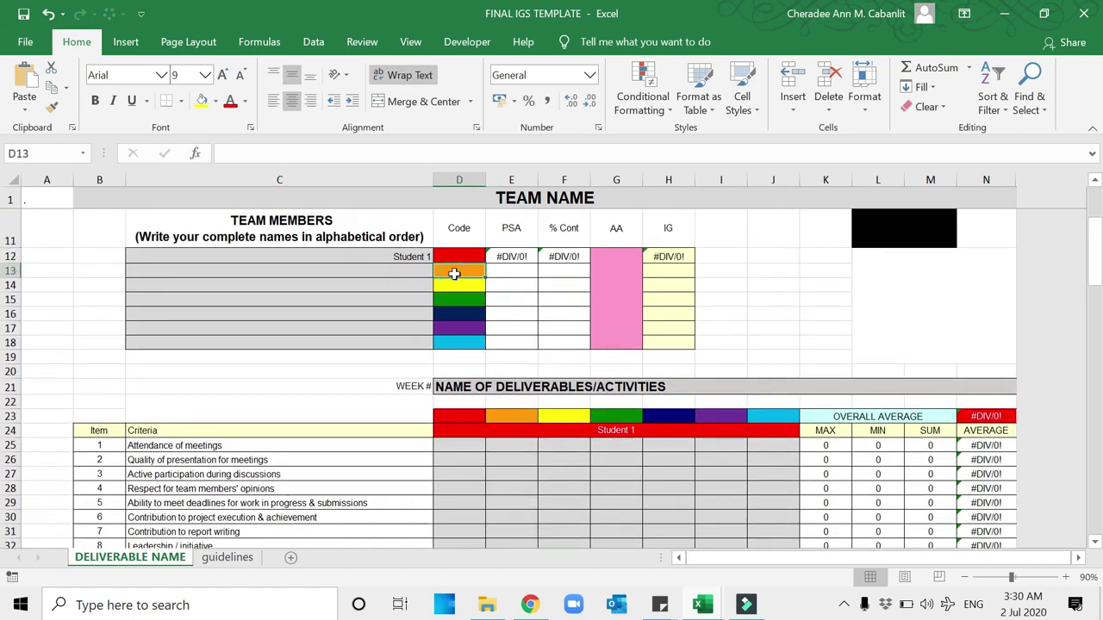
{"action": "left_click", "coordinate": [457, 290]}
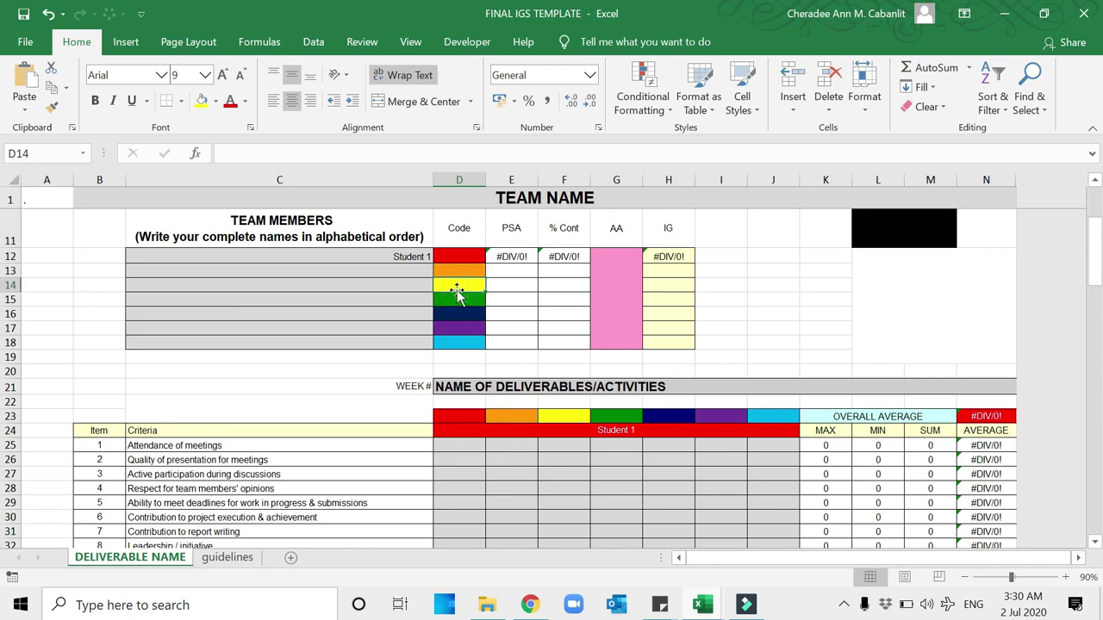
{"action": "scroll", "coordinate": [600, 485], "scroll_direction": "down", "scroll_amount": 1}
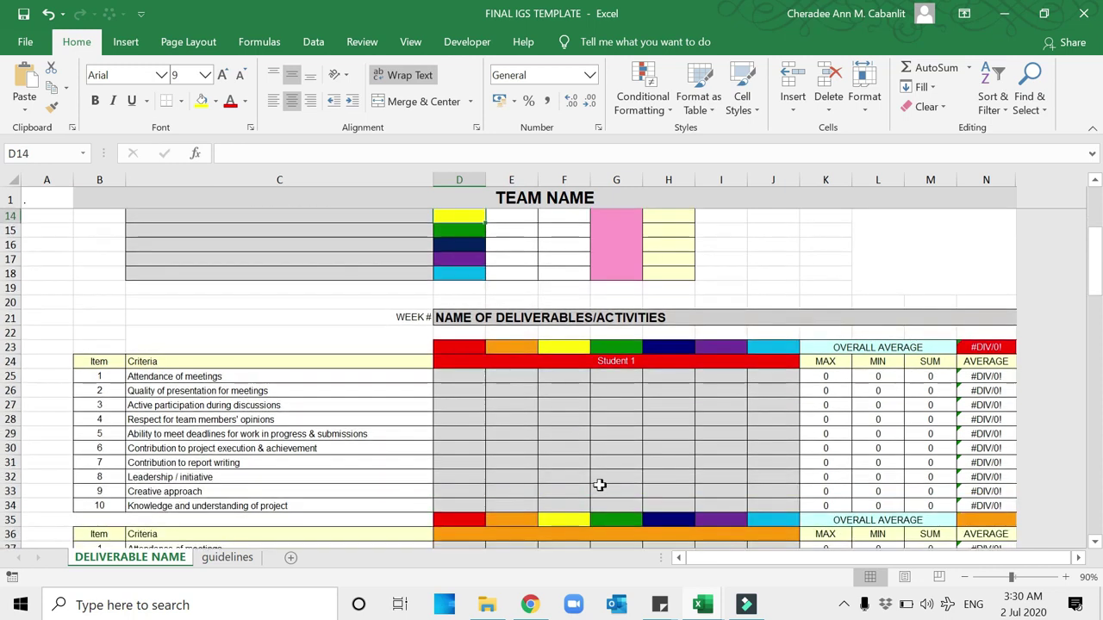
{"action": "scroll", "coordinate": [482, 404], "scroll_direction": "down", "scroll_amount": 1}
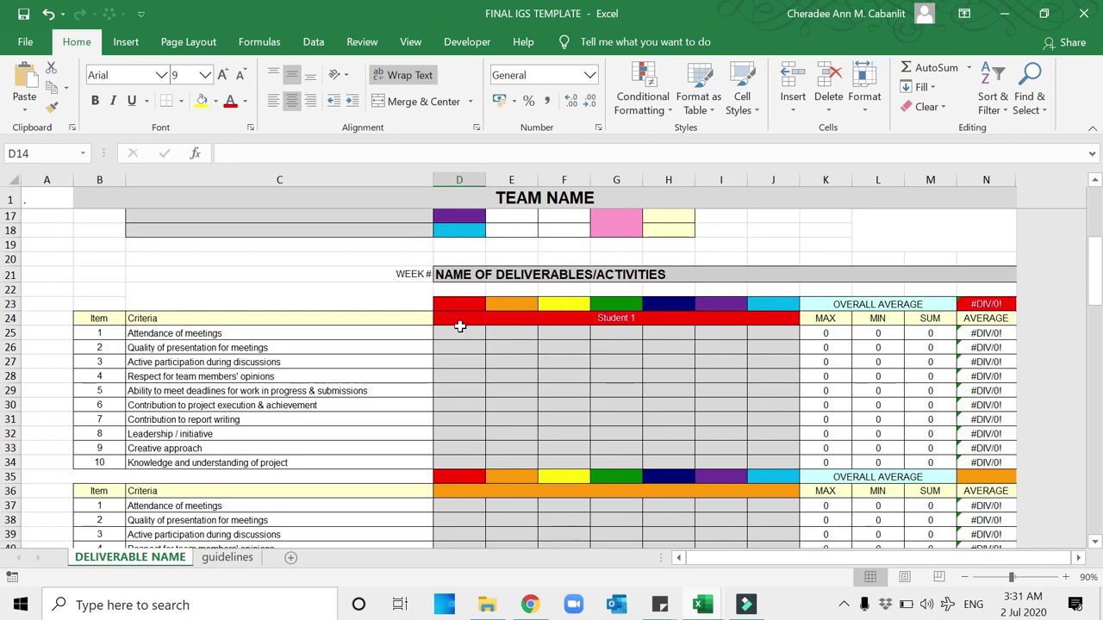
{"action": "left_click_drag", "start_coordinate": [460, 333], "coordinate": [769, 459]}
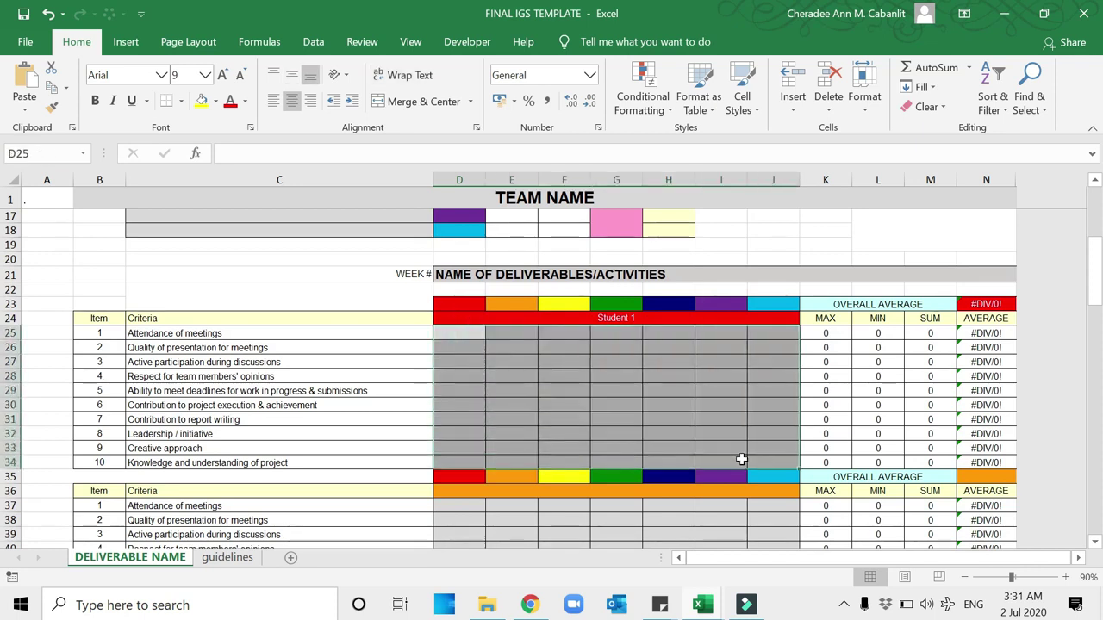
{"action": "left_click", "coordinate": [454, 304]}
{"action": "scroll", "coordinate": [454, 310], "scroll_direction": "up", "scroll_amount": 2}
{"action": "left_click", "coordinate": [423, 254]}
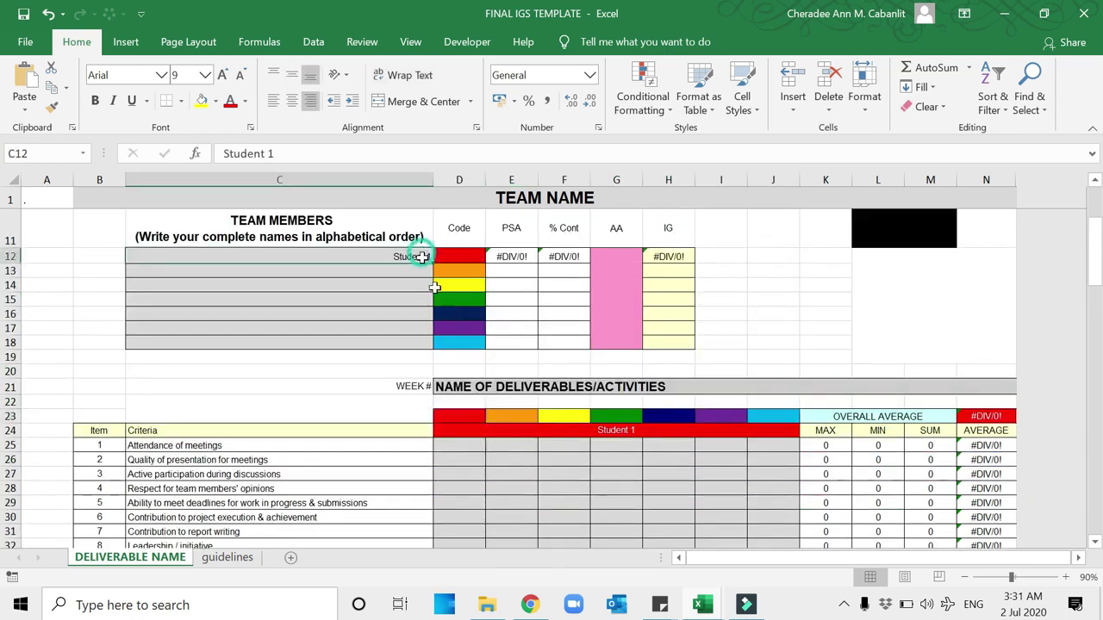
{"action": "scroll", "coordinate": [483, 387], "scroll_direction": "down", "scroll_amount": 1}
{"action": "left_click", "coordinate": [553, 366]}
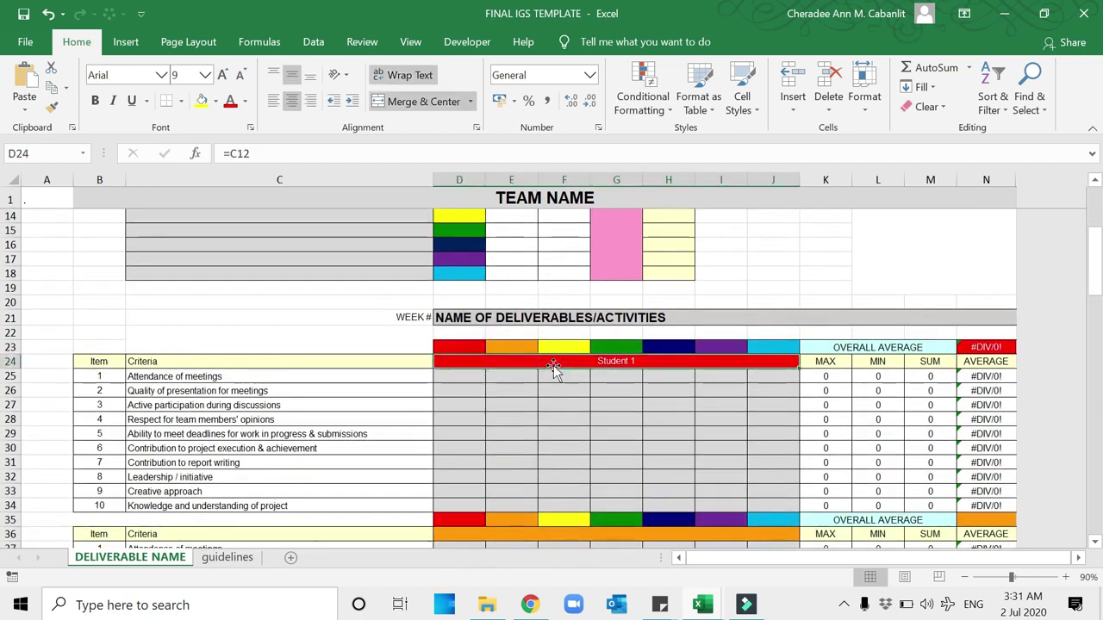
{"action": "left_click", "coordinate": [463, 379]}
{"action": "left_click_drag", "start_coordinate": [488, 393], "coordinate": [777, 500]}
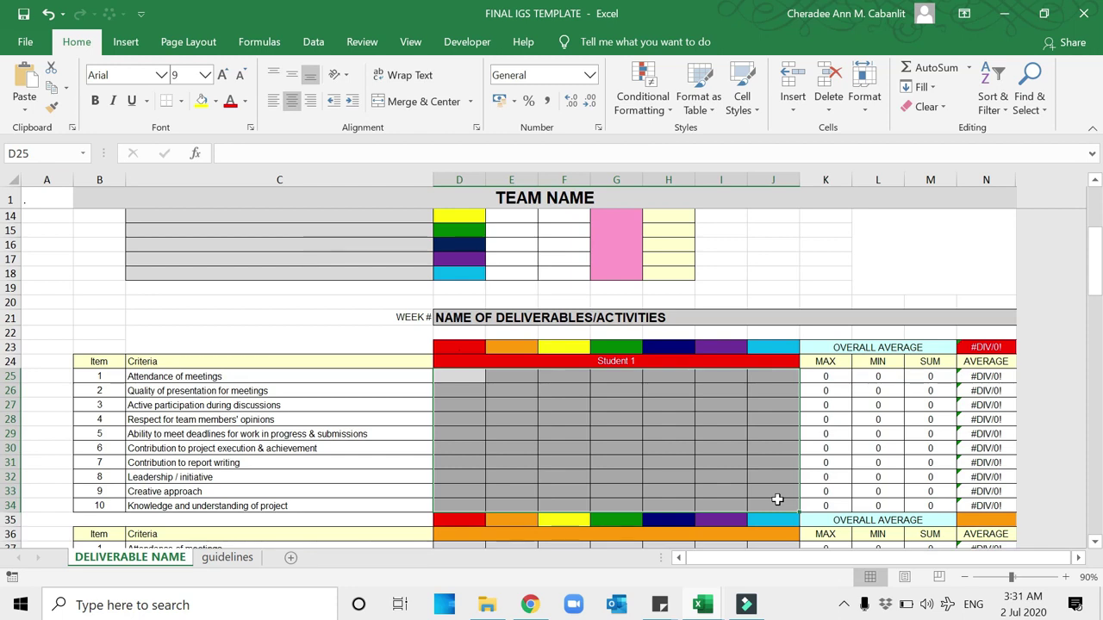
{"action": "left_click", "coordinate": [491, 405]}
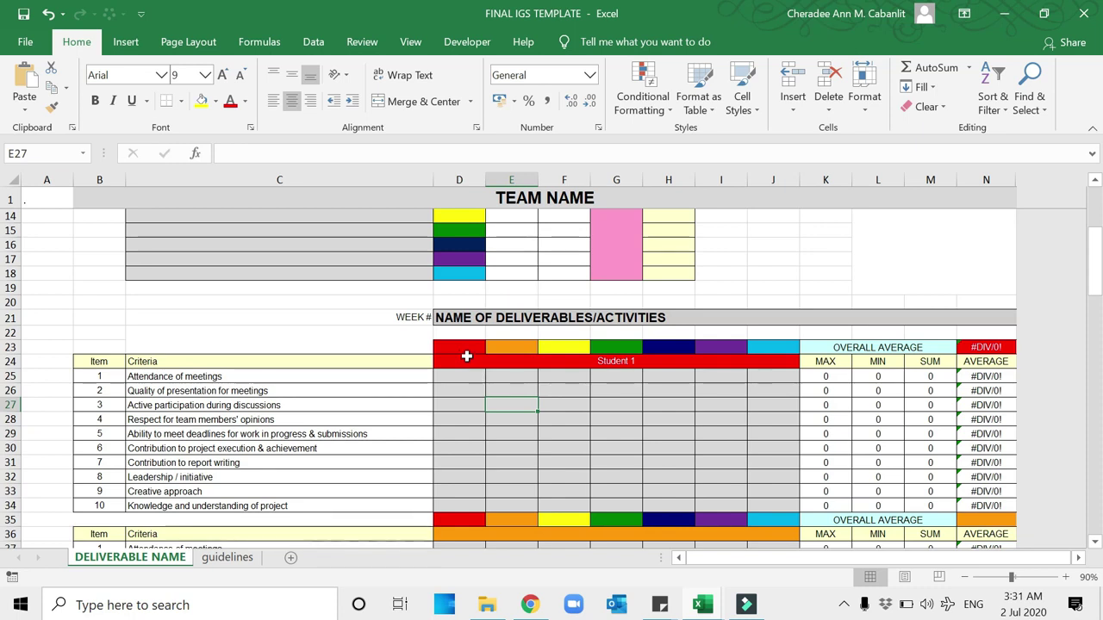
{"action": "scroll", "coordinate": [466, 356], "scroll_direction": "up", "scroll_amount": 3}
{"action": "left_click", "coordinate": [451, 288]}
{"action": "scroll", "coordinate": [500, 422], "scroll_direction": "down", "scroll_amount": 1}
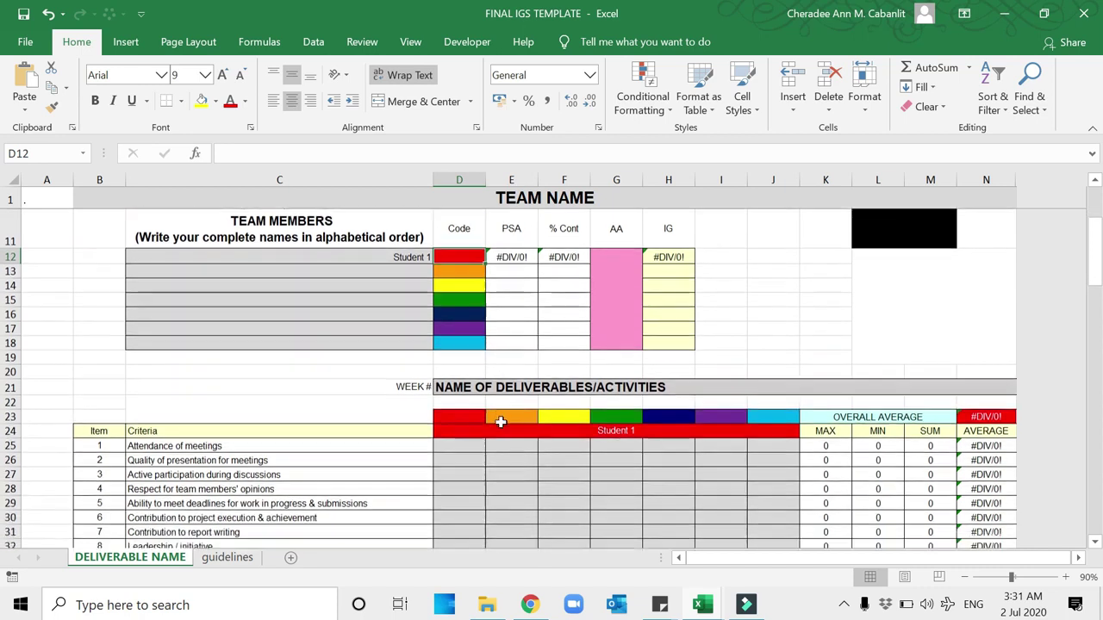
{"action": "scroll", "coordinate": [501, 423], "scroll_direction": "down", "scroll_amount": 1}
{"action": "left_click_drag", "start_coordinate": [458, 377], "coordinate": [773, 506]}
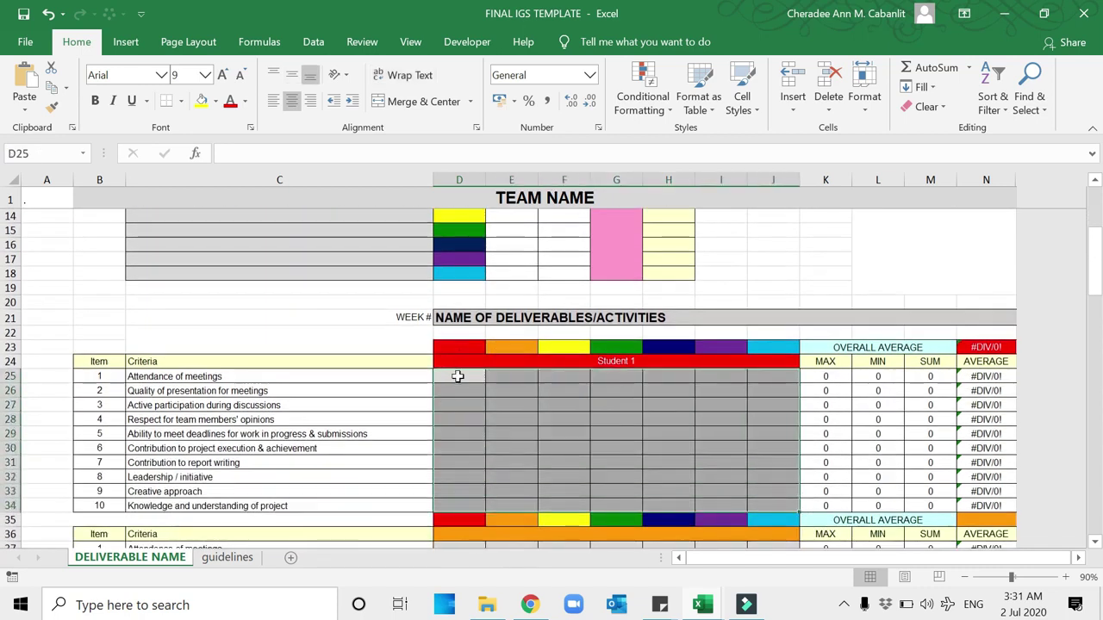
{"action": "left_click", "coordinate": [458, 377]}
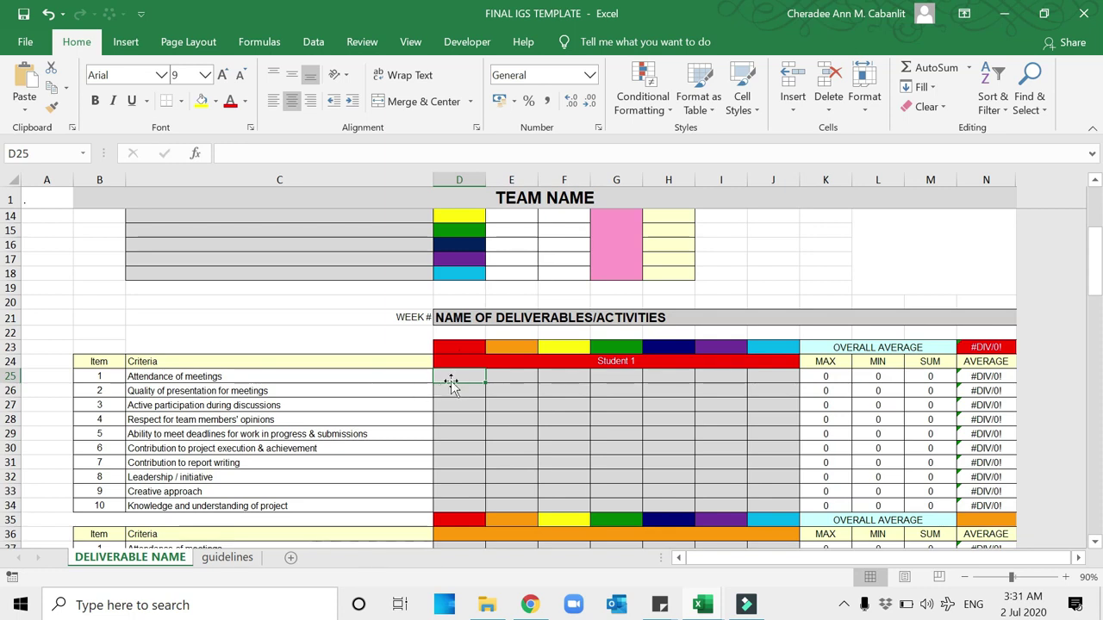
{"action": "left_click", "coordinate": [773, 376]}
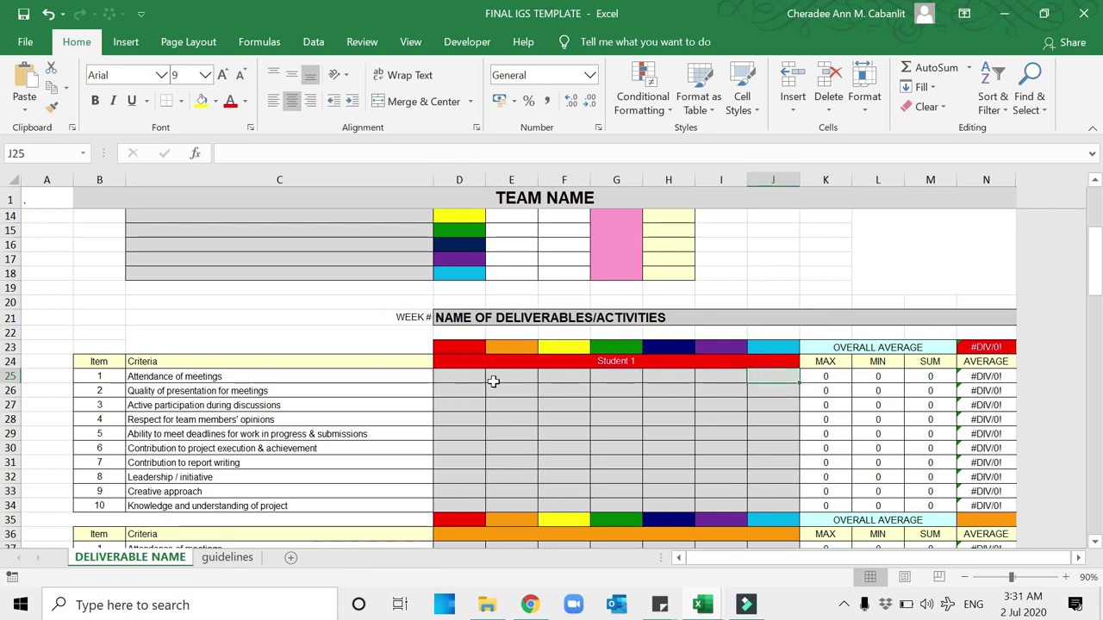
{"action": "left_click", "coordinate": [457, 380]}
{"action": "scroll", "coordinate": [447, 465], "scroll_direction": "down", "scroll_amount": 6}
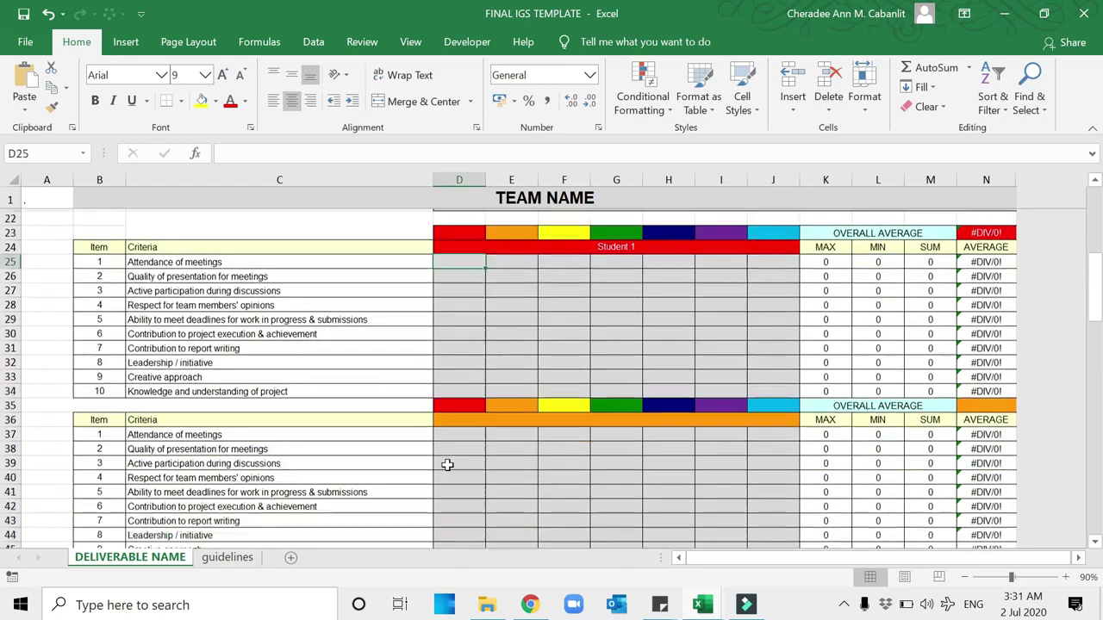
{"action": "left_click", "coordinate": [451, 504]}
{"action": "scroll", "coordinate": [452, 503], "scroll_direction": "up", "scroll_amount": 7}
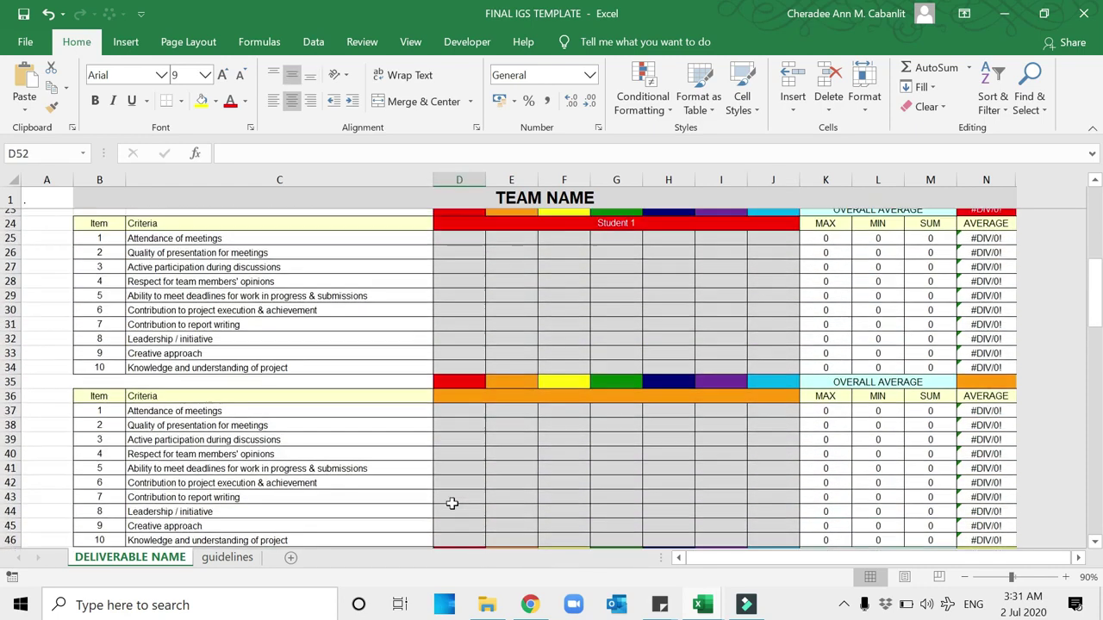
{"action": "scroll", "coordinate": [460, 479], "scroll_direction": "down", "scroll_amount": 2}
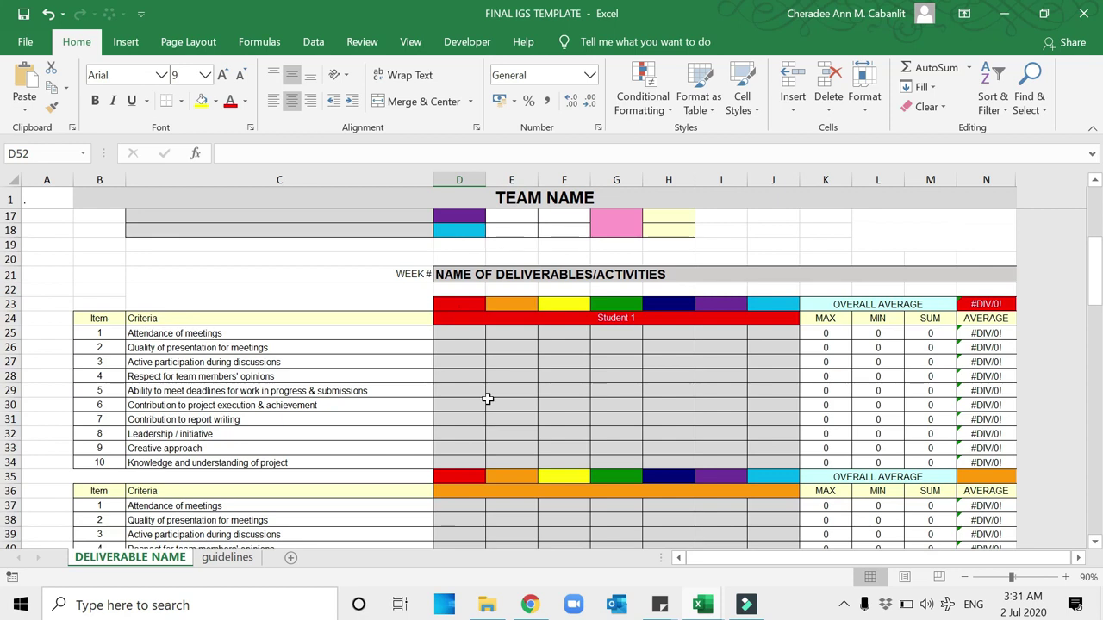
{"action": "left_click", "coordinate": [471, 333]}
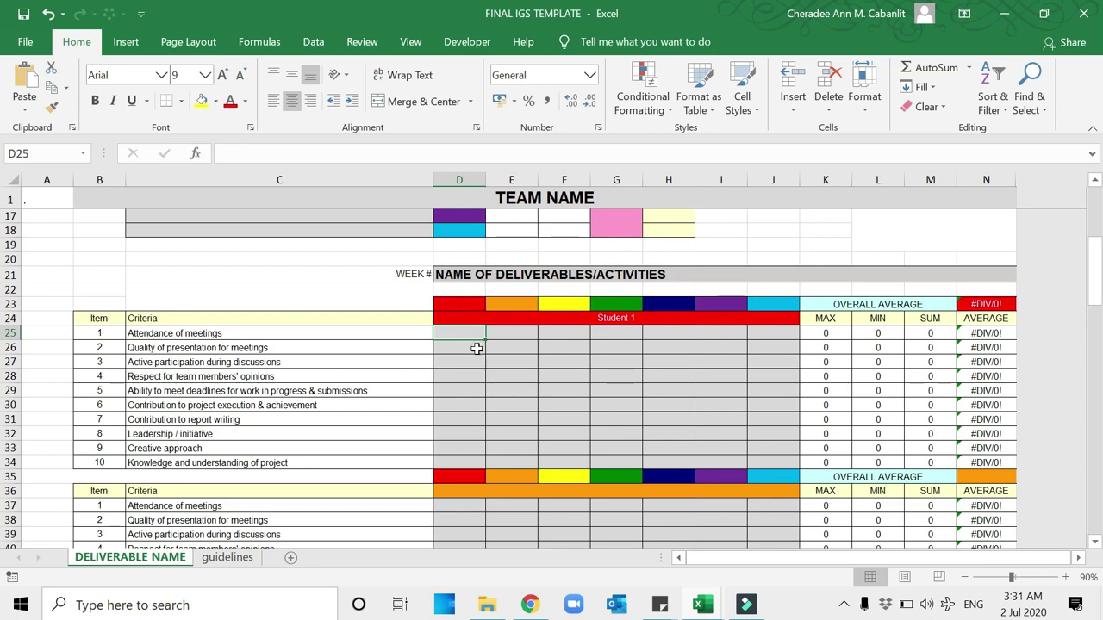
{"action": "scroll", "coordinate": [480, 352], "scroll_direction": "up", "scroll_amount": 1}
Give Student 1 the first rater's scores 10, 10, 9, 8 and six 10s, averaging 9.70
{"action": "scroll", "coordinate": [482, 352], "scroll_direction": "down", "scroll_amount": 1}
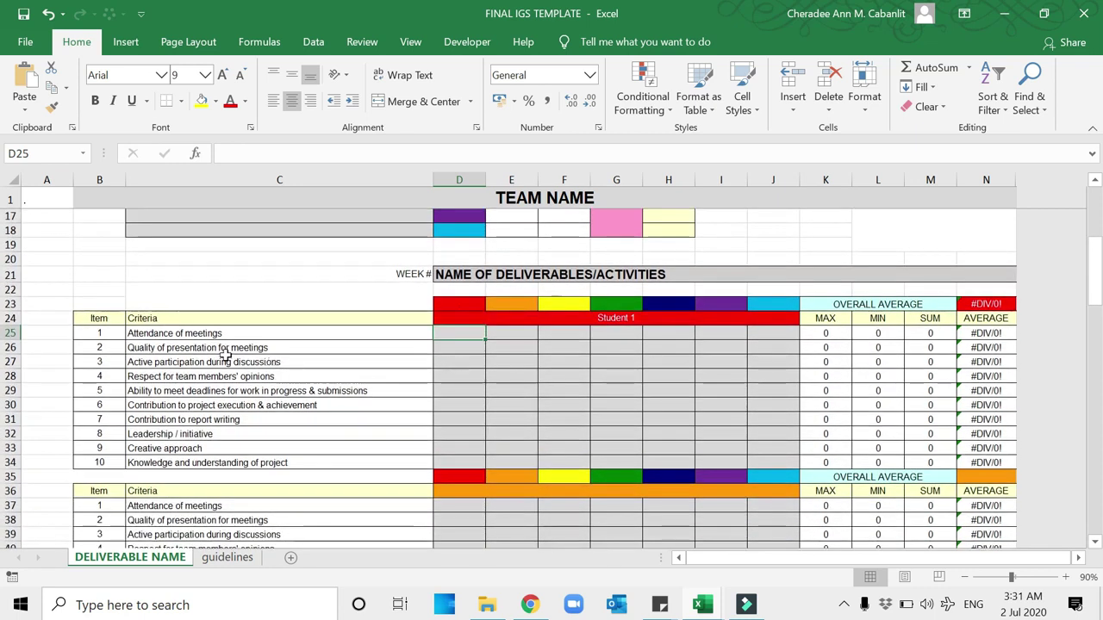
{"action": "type", "text": "10"}
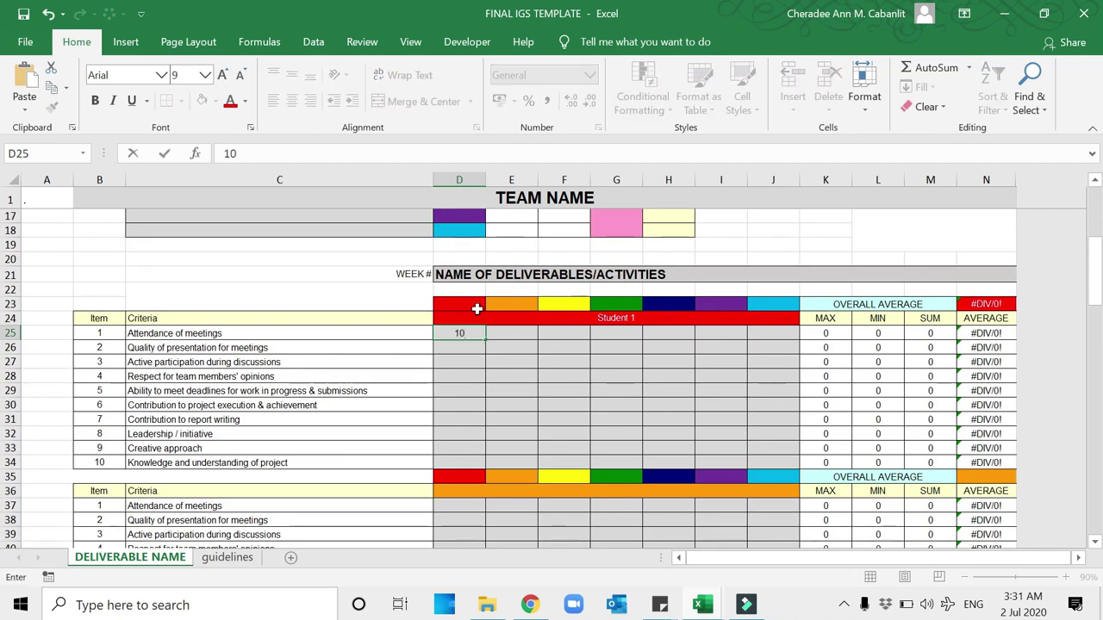
{"action": "key", "text": "Return"}
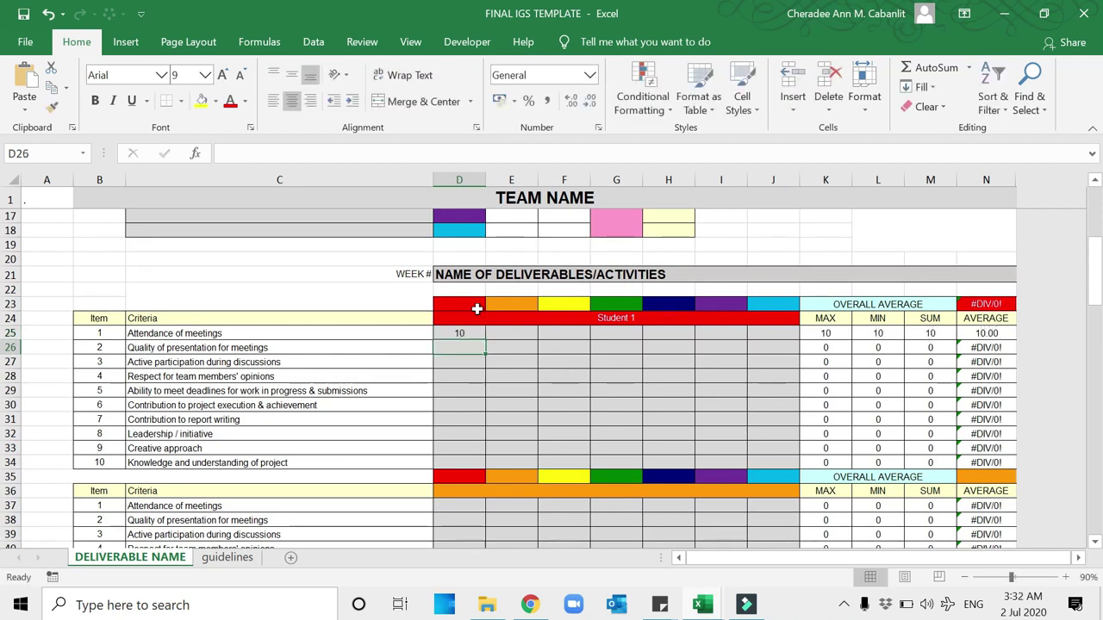
{"action": "type", "text": "10"}
{"action": "key", "text": "Return"}
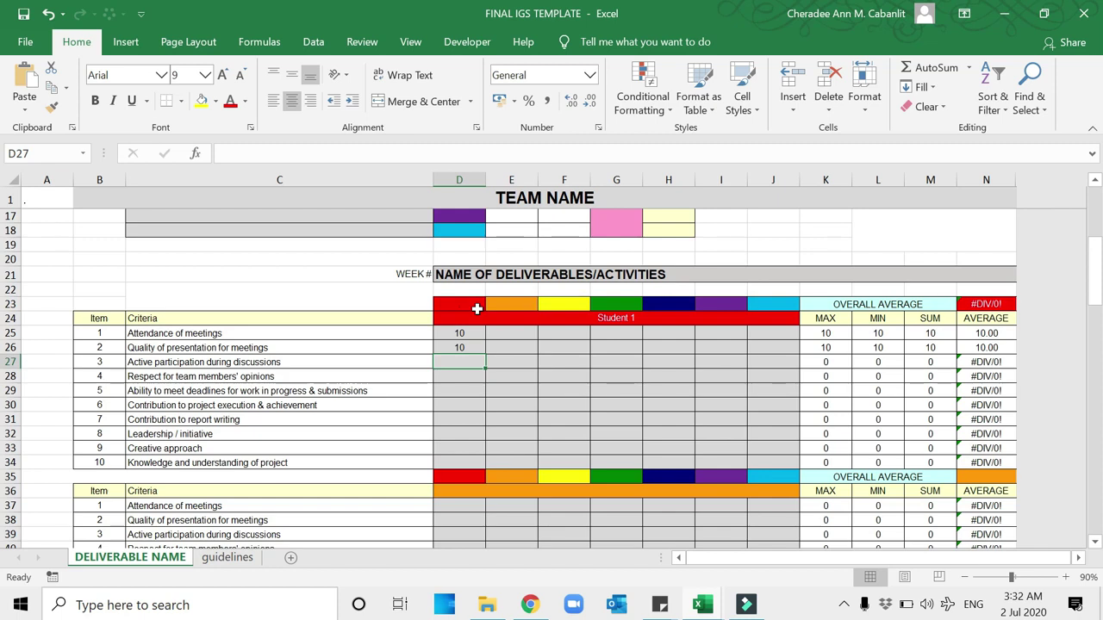
{"action": "type", "text": "9"}
{"action": "key", "text": "Return"}
{"action": "type", "text": "8"}
{"action": "key", "text": "Return"}
{"action": "type", "text": "1"}
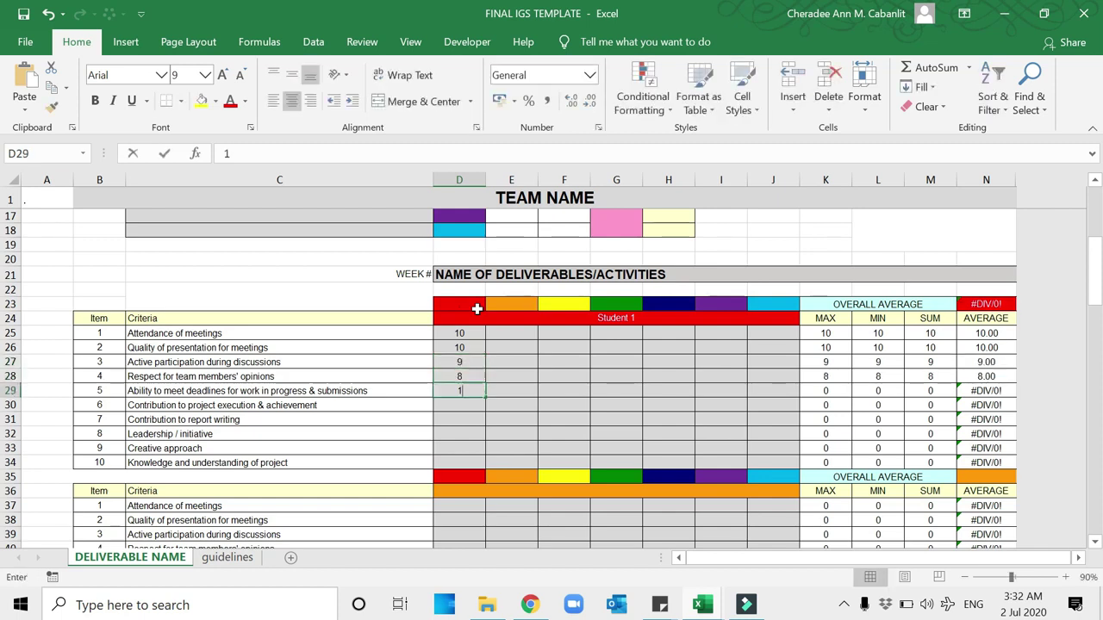
{"action": "type", "text": "0"}
{"action": "key", "text": "Return"}
{"action": "type", "text": "10"}
{"action": "key", "text": "Return"}
{"action": "type", "text": "10"}
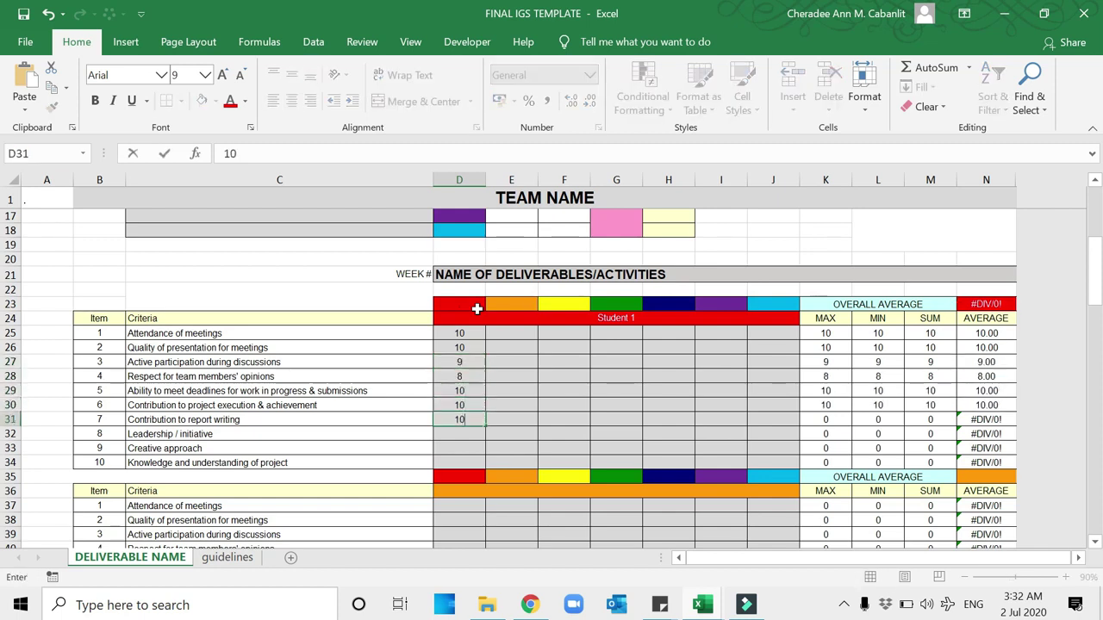
{"action": "key", "text": "Return"}
{"action": "type", "text": "10"}
{"action": "key", "text": "Return"}
{"action": "type", "text": "10"}
{"action": "key", "text": "Return"}
{"action": "type", "text": "10"}
{"action": "key", "text": "Return"}
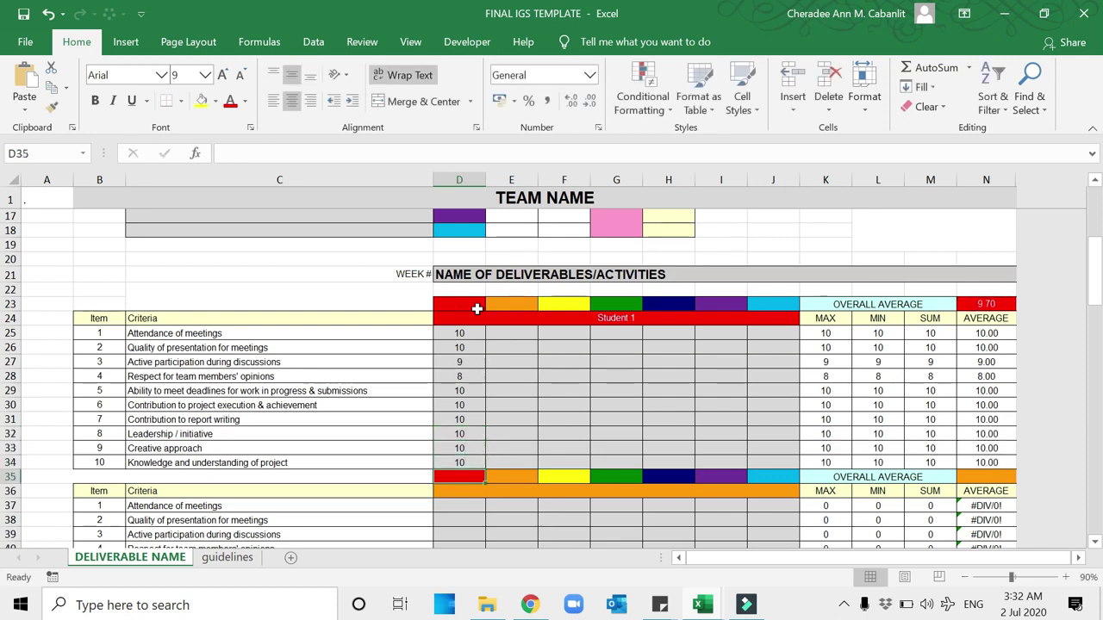
Name the second team member 'Student 2' in C13 and scroll to its scoring table
{"action": "scroll", "coordinate": [465, 371], "scroll_direction": "down", "scroll_amount": 2}
{"action": "left_click", "coordinate": [482, 402]}
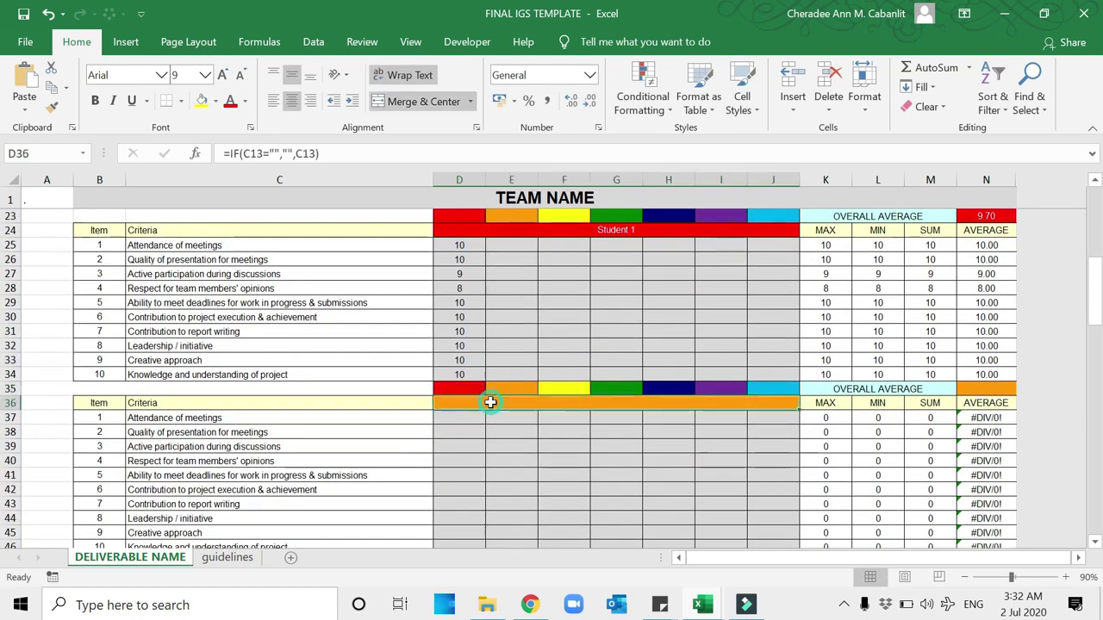
{"action": "scroll", "coordinate": [482, 401], "scroll_direction": "up", "scroll_amount": 3}
{"action": "scroll", "coordinate": [477, 412], "scroll_direction": "up", "scroll_amount": 1}
{"action": "left_click", "coordinate": [387, 278]}
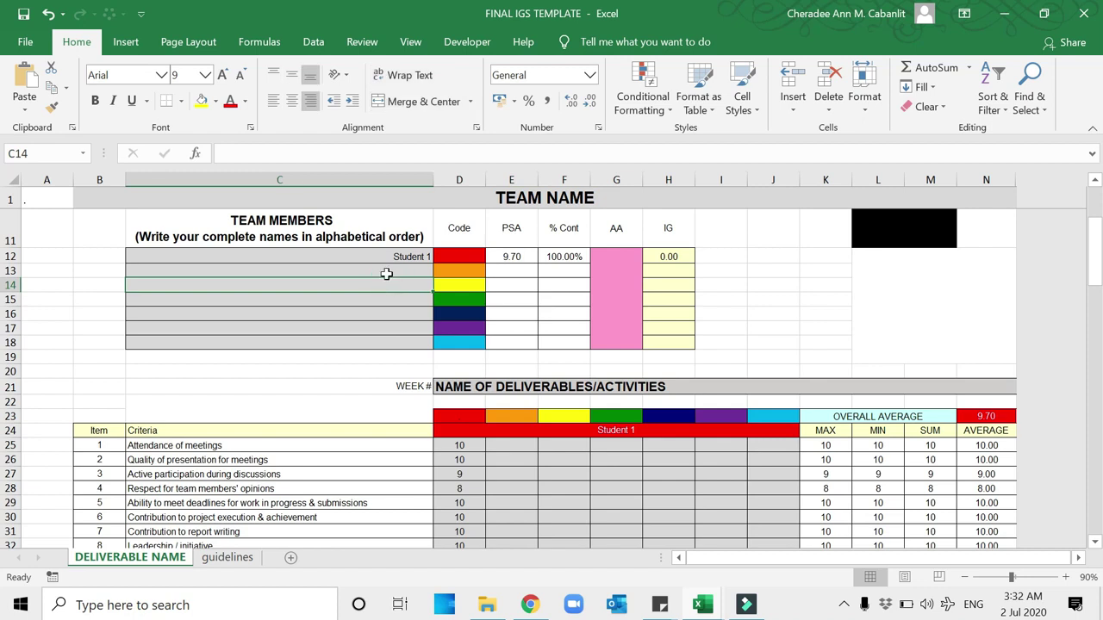
{"action": "left_click", "coordinate": [386, 268]}
{"action": "type", "text": "S"}
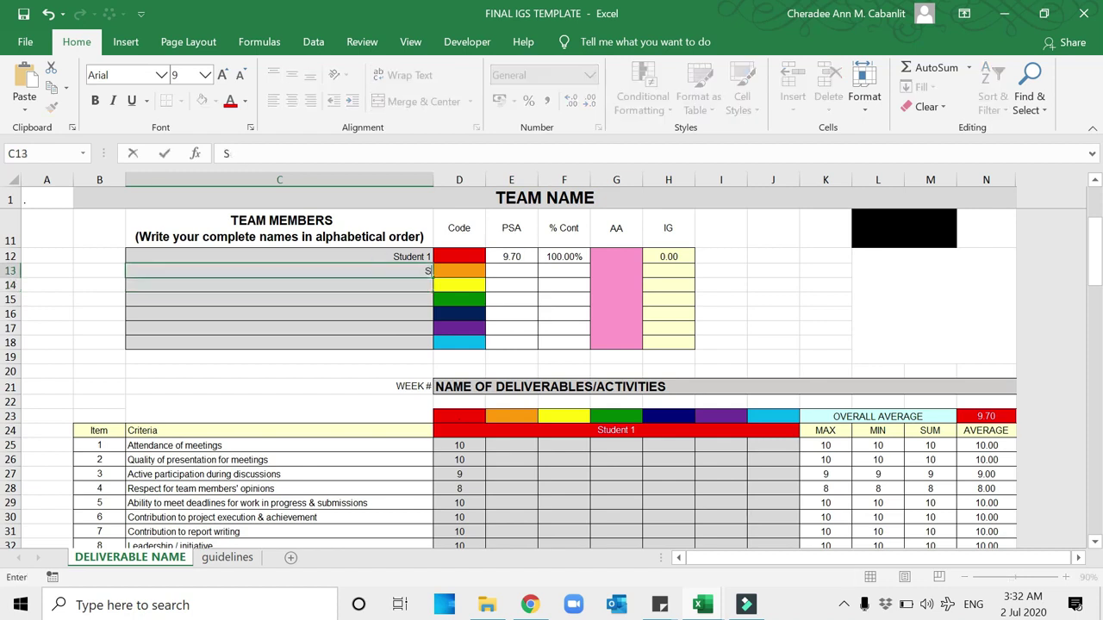
{"action": "type", "text": "utudent 1"}
{"action": "key", "text": "Return"}
{"action": "scroll", "coordinate": [526, 356], "scroll_direction": "down", "scroll_amount": 6}
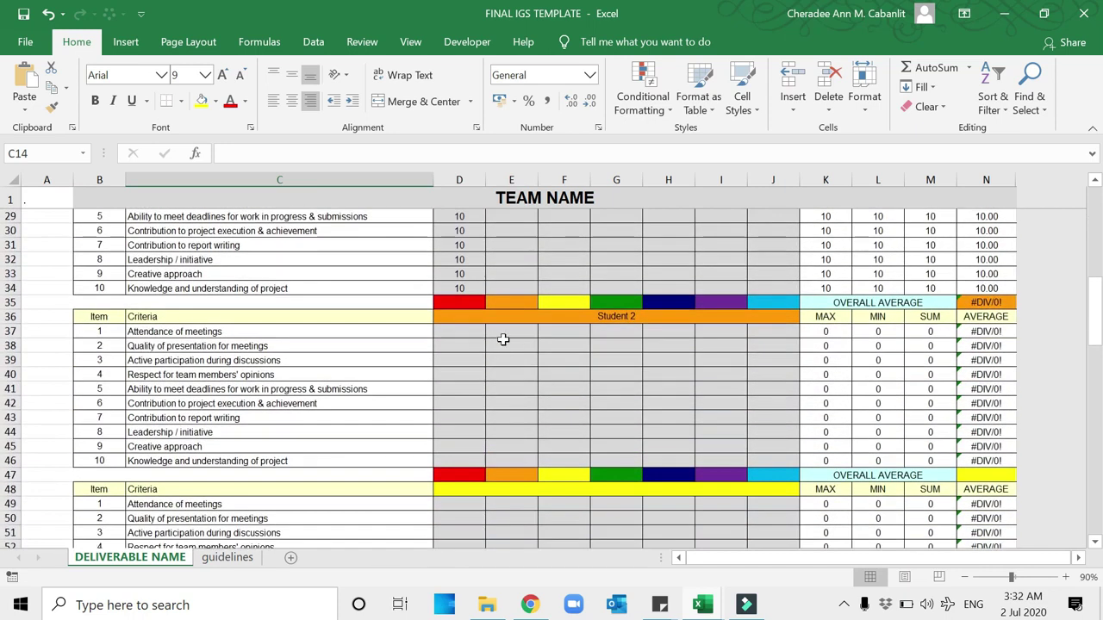
Enter Student 2's scores 8, 7, 9 and seven 10s down D37:D46
{"action": "left_click", "coordinate": [462, 331]}
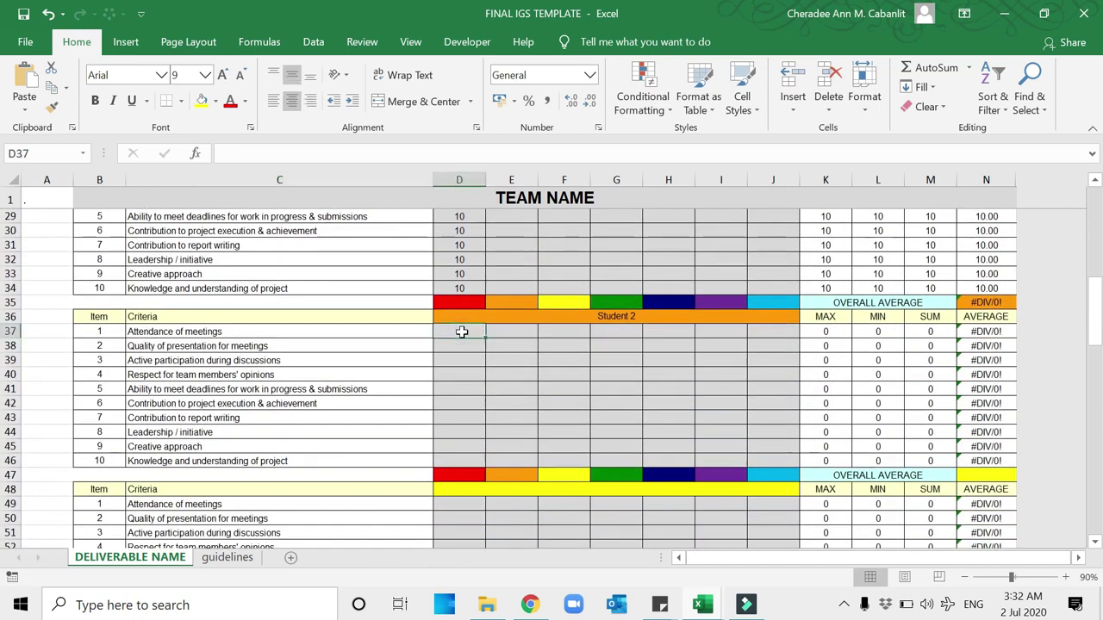
{"action": "type", "text": "8"}
{"action": "key", "text": "Return"}
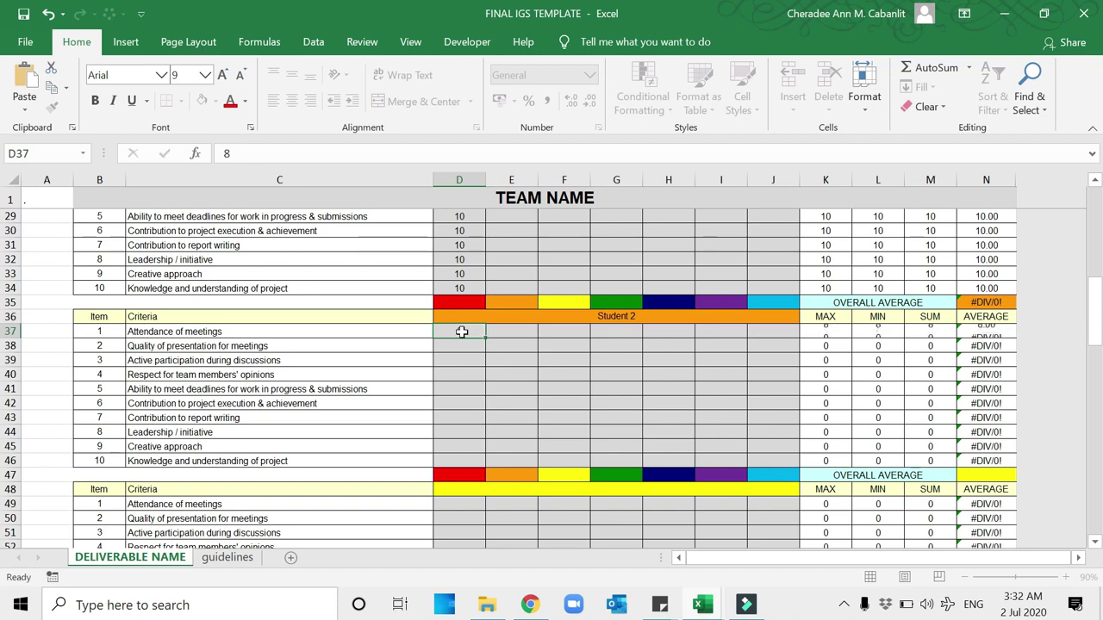
{"action": "type", "text": "7"}
{"action": "key", "text": "Return"}
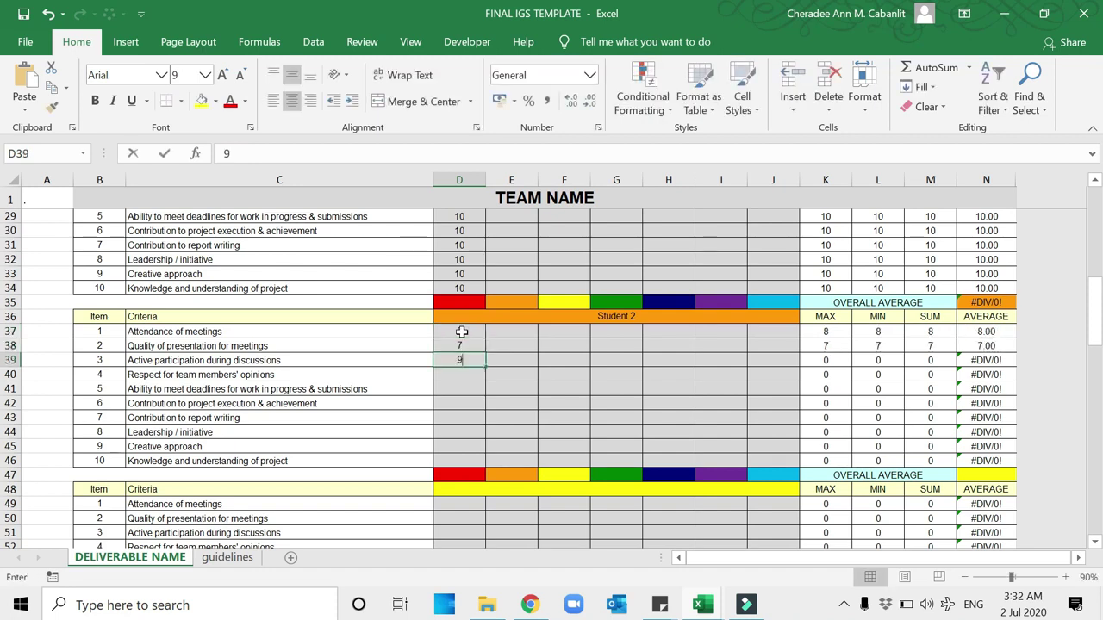
{"action": "key", "text": "Return"}
{"action": "type", "text": "10"}
{"action": "key", "text": "Return"}
{"action": "type", "text": "10"}
{"action": "key", "text": "Return"}
{"action": "type", "text": "10"}
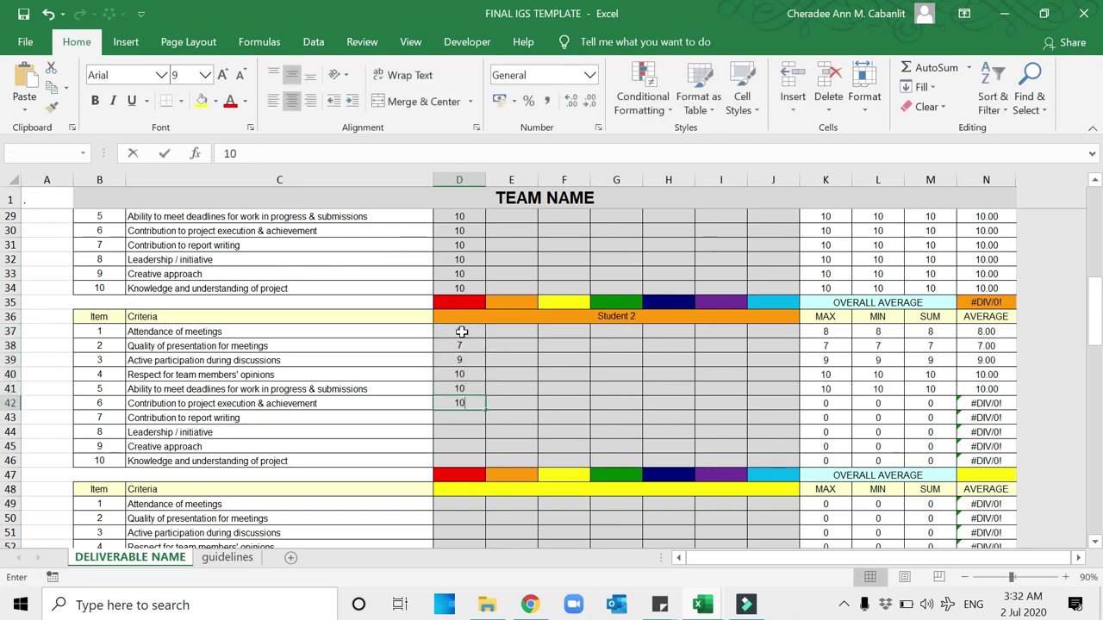
{"action": "key", "text": "Return"}
{"action": "type", "text": "10"}
{"action": "key", "text": "Return"}
{"action": "type", "text": "10"}
{"action": "key", "text": "Return"}
{"action": "type", "text": "10"}
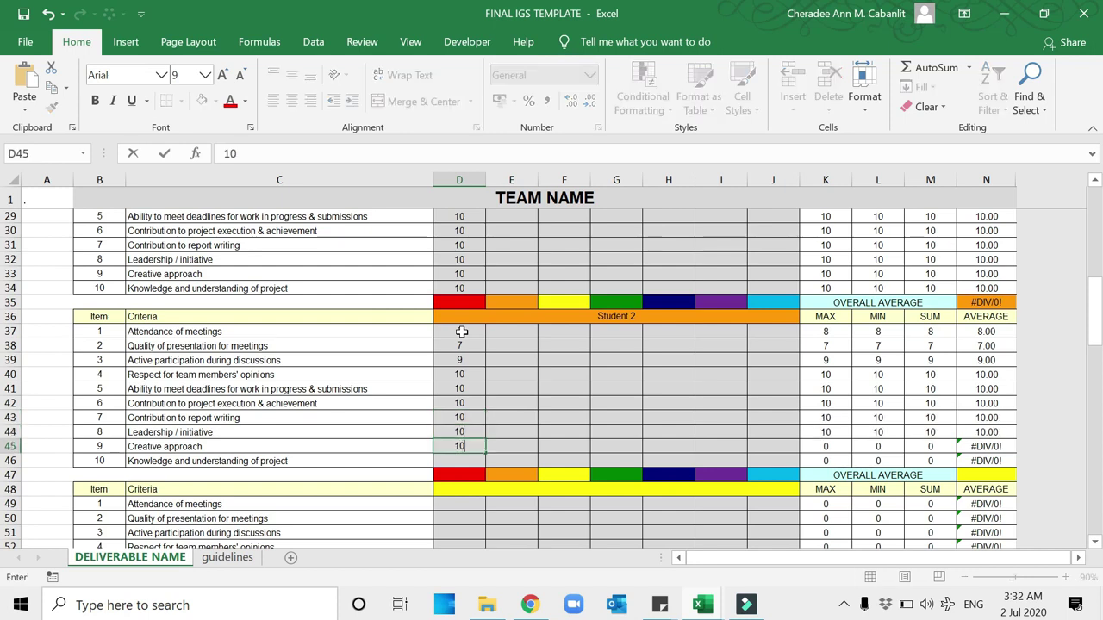
{"action": "key", "text": "Return"}
{"action": "type", "text": "10"}
{"action": "key", "text": "ctrl+Return"}
{"action": "key", "text": "Return"}
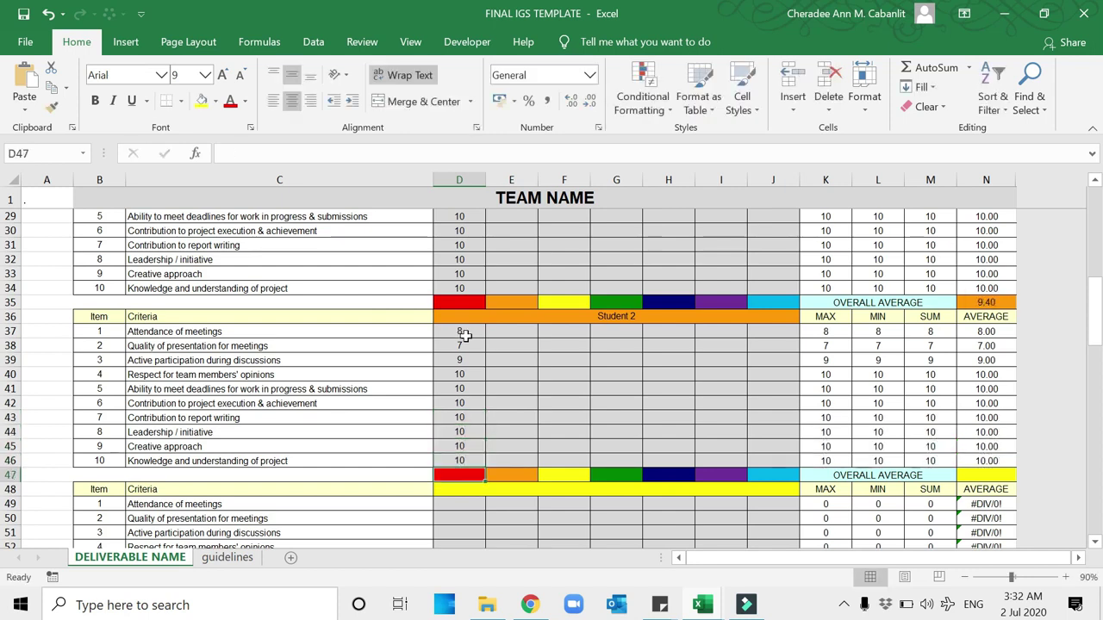
{"action": "scroll", "coordinate": [609, 449], "scroll_direction": "up", "scroll_amount": 3}
{"action": "scroll", "coordinate": [609, 449], "scroll_direction": "down", "scroll_amount": 6}
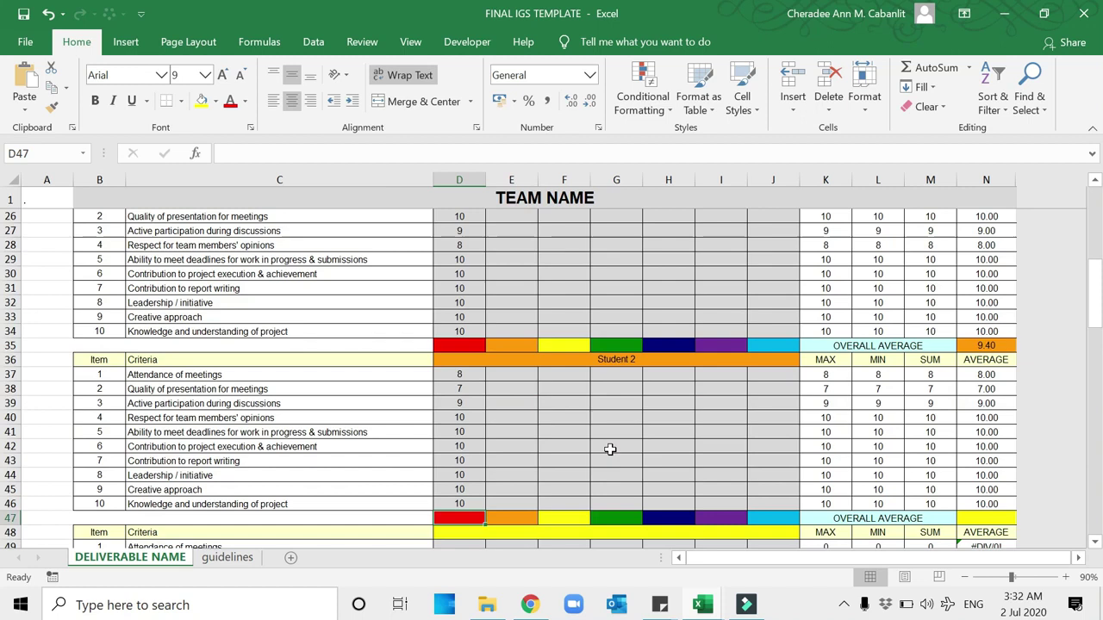
{"action": "scroll", "coordinate": [609, 449], "scroll_direction": "up", "scroll_amount": 10}
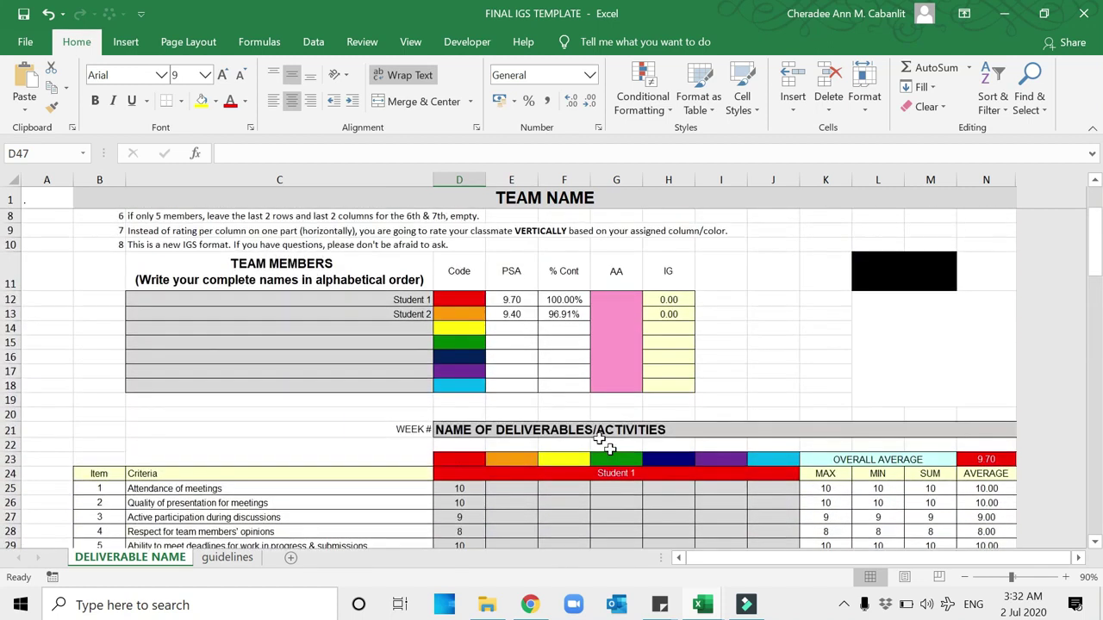
{"action": "left_click", "coordinate": [458, 312]}
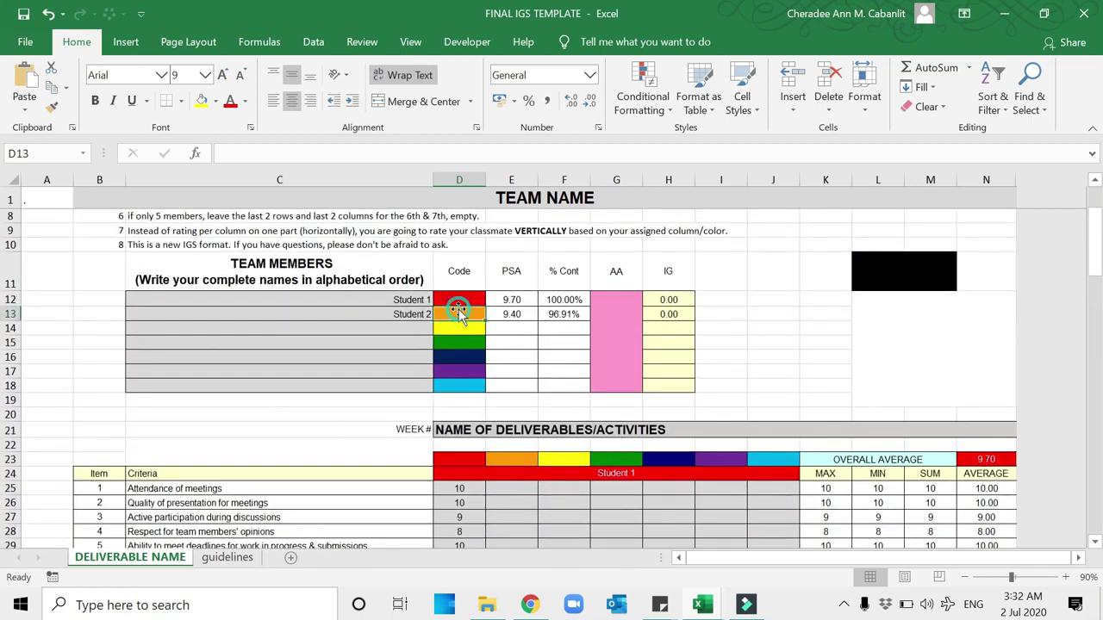
{"action": "scroll", "coordinate": [539, 400], "scroll_direction": "down", "scroll_amount": 3}
{"action": "left_click_drag", "start_coordinate": [514, 310], "coordinate": [519, 474]}
{"action": "scroll", "coordinate": [519, 474], "scroll_direction": "down", "scroll_amount": 3}
{"action": "left_click_drag", "start_coordinate": [520, 376], "coordinate": [516, 495]}
{"action": "scroll", "coordinate": [515, 496], "scroll_direction": "down", "scroll_amount": 2}
{"action": "left_click", "coordinate": [515, 494]}
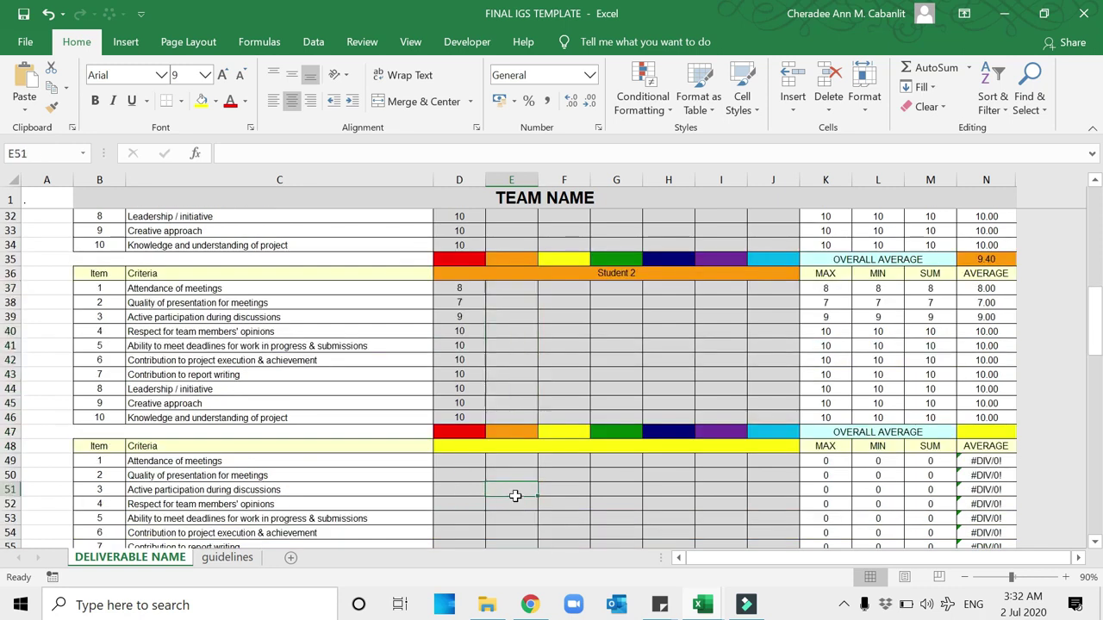
{"action": "scroll", "coordinate": [516, 497], "scroll_direction": "up", "scroll_amount": 5}
{"action": "scroll", "coordinate": [515, 500], "scroll_direction": "up", "scroll_amount": 2}
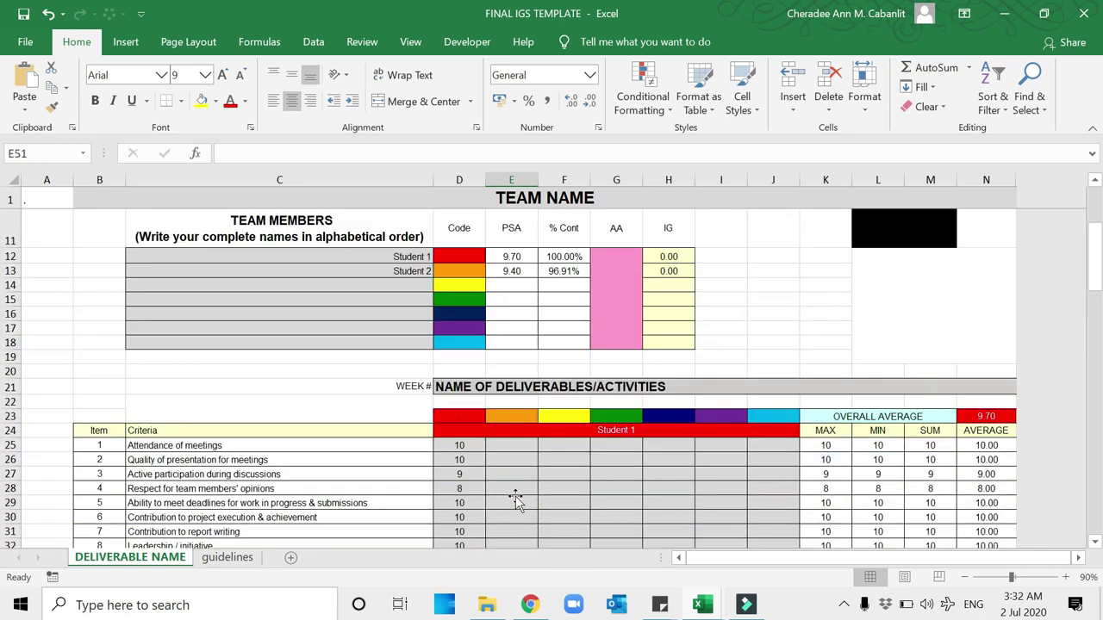
{"action": "left_click", "coordinate": [561, 416]}
{"action": "left_click", "coordinate": [560, 448]}
{"action": "scroll", "coordinate": [560, 448], "scroll_direction": "down", "scroll_amount": 2}
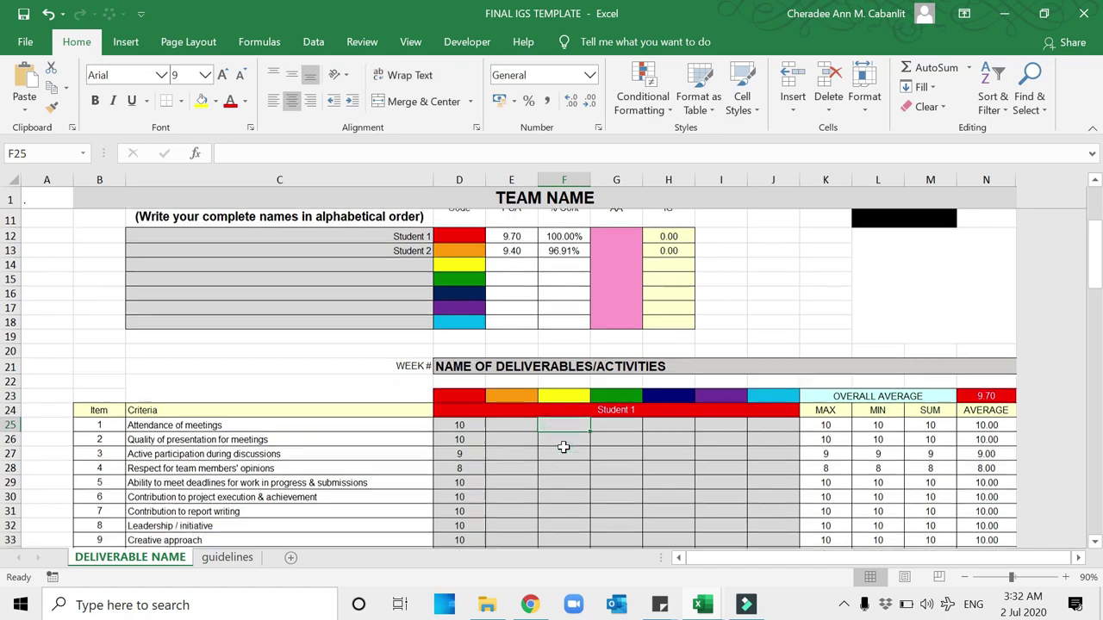
{"action": "left_click_drag", "start_coordinate": [561, 333], "coordinate": [561, 490]}
{"action": "scroll", "coordinate": [560, 465], "scroll_direction": "down", "scroll_amount": 2}
{"action": "left_click", "coordinate": [556, 427]}
{"action": "scroll", "coordinate": [561, 490], "scroll_direction": "up", "scroll_amount": 4}
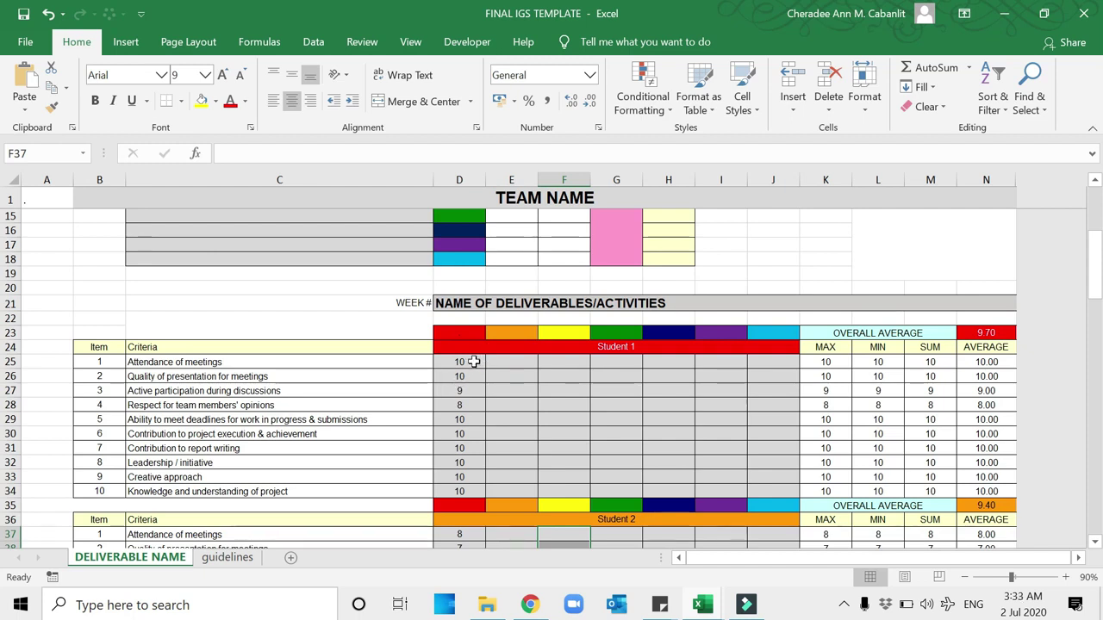
{"action": "left_click_drag", "start_coordinate": [473, 361], "coordinate": [766, 490]}
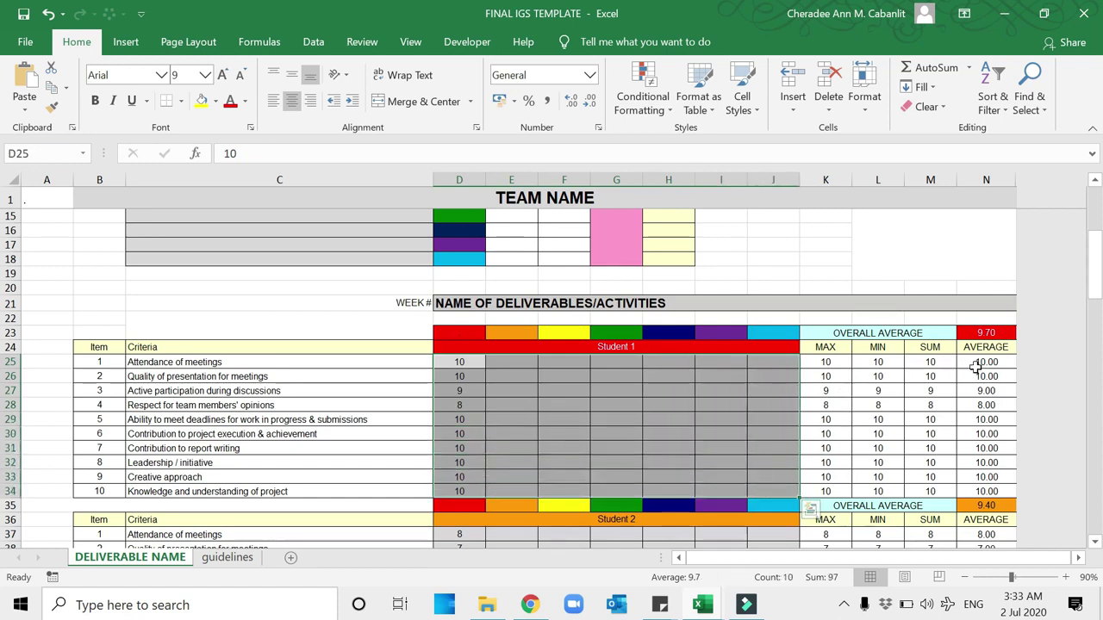
{"action": "left_click", "coordinate": [978, 332]}
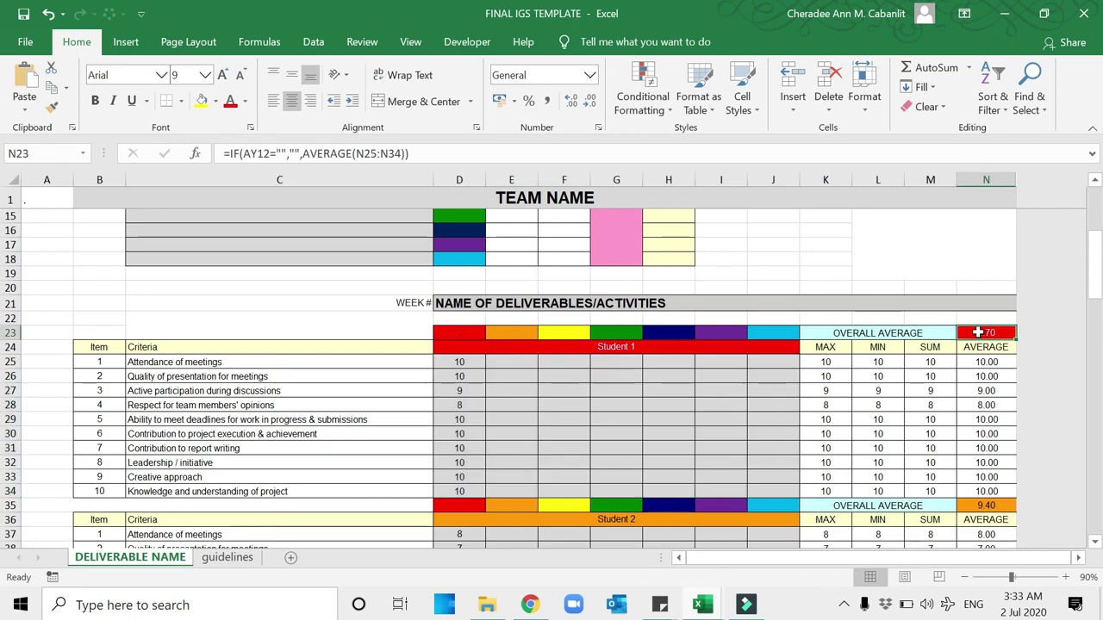
{"action": "scroll", "coordinate": [975, 333], "scroll_direction": "up", "scroll_amount": 2}
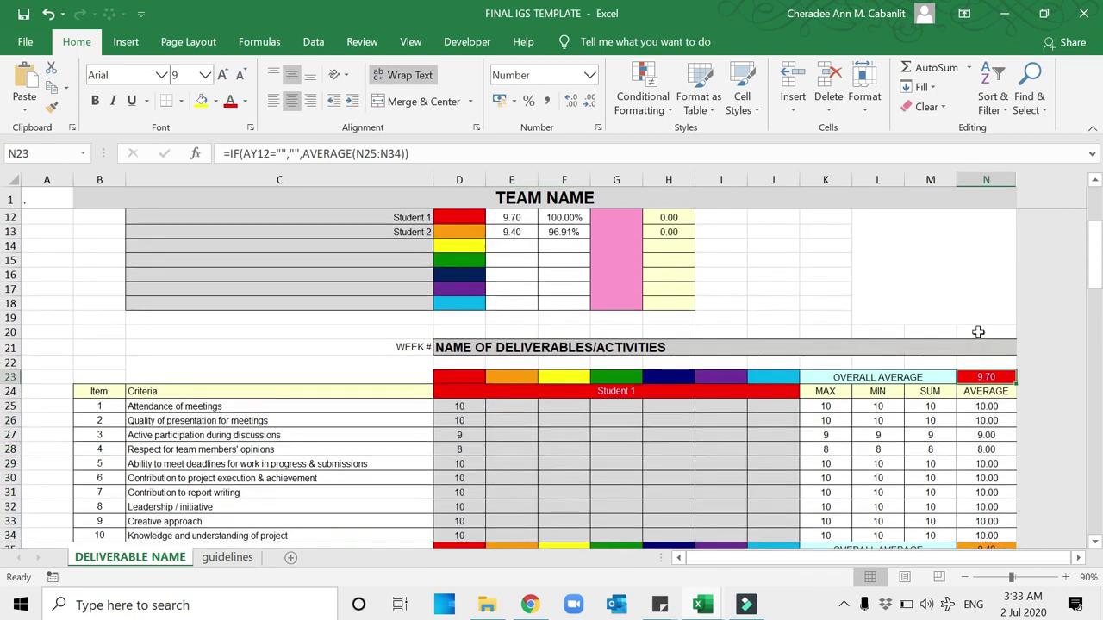
{"action": "left_click", "coordinate": [377, 286]}
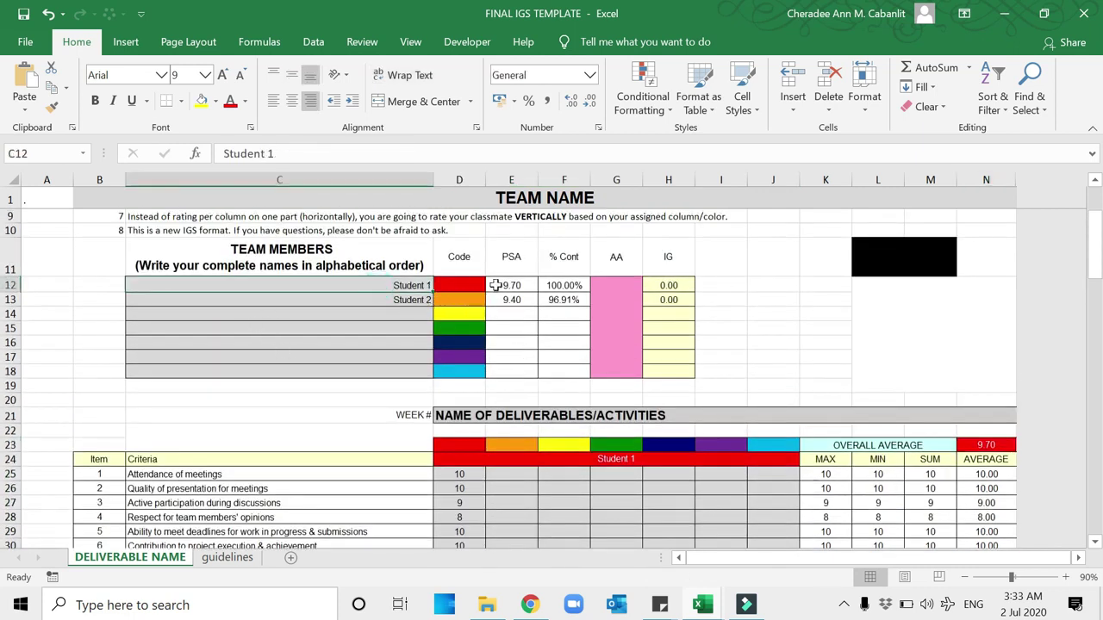
{"action": "left_click", "coordinate": [496, 286]}
{"action": "scroll", "coordinate": [484, 377], "scroll_direction": "down", "scroll_amount": 2}
{"action": "left_click_drag", "start_coordinate": [461, 363], "coordinate": [767, 491]}
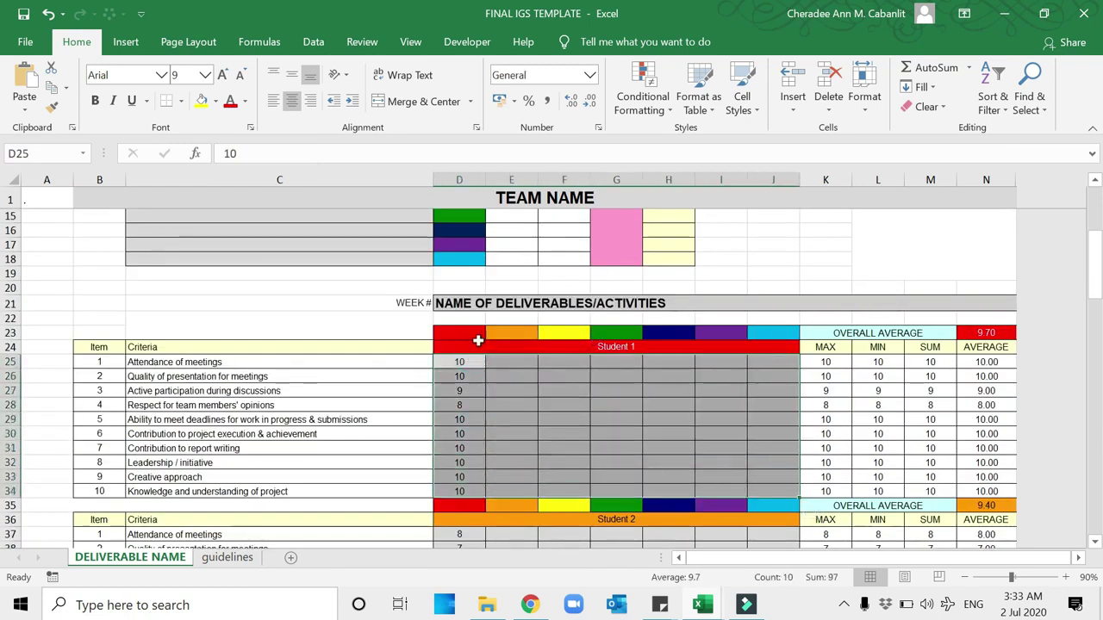
{"action": "scroll", "coordinate": [548, 439], "scroll_direction": "up", "scroll_amount": 1}
{"action": "scroll", "coordinate": [548, 439], "scroll_direction": "up", "scroll_amount": 1}
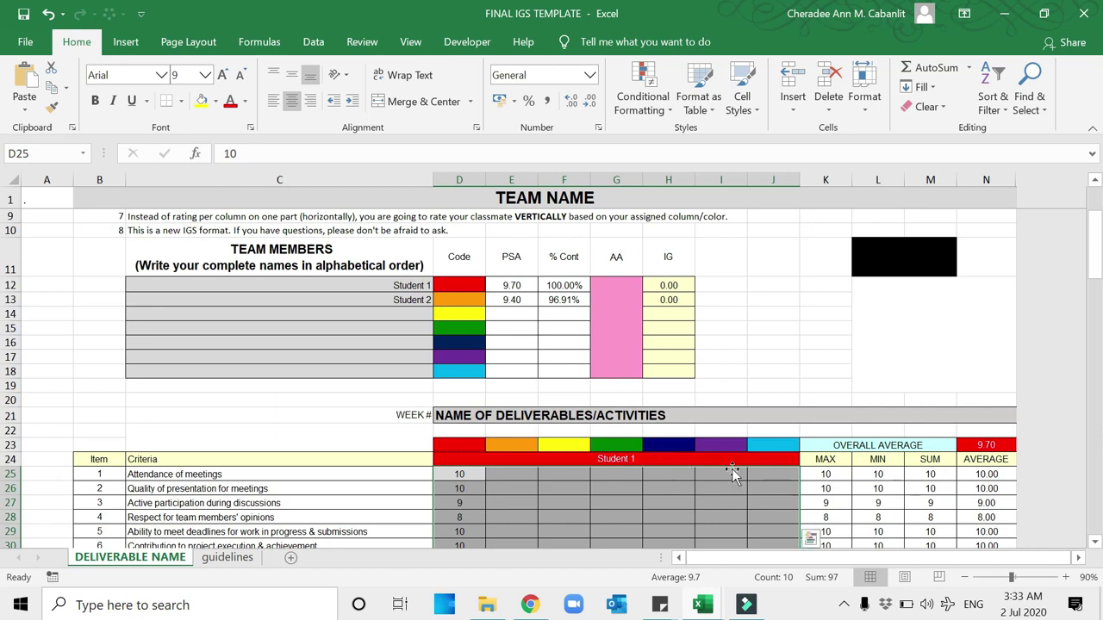
{"action": "scroll", "coordinate": [731, 469], "scroll_direction": "down", "scroll_amount": 1}
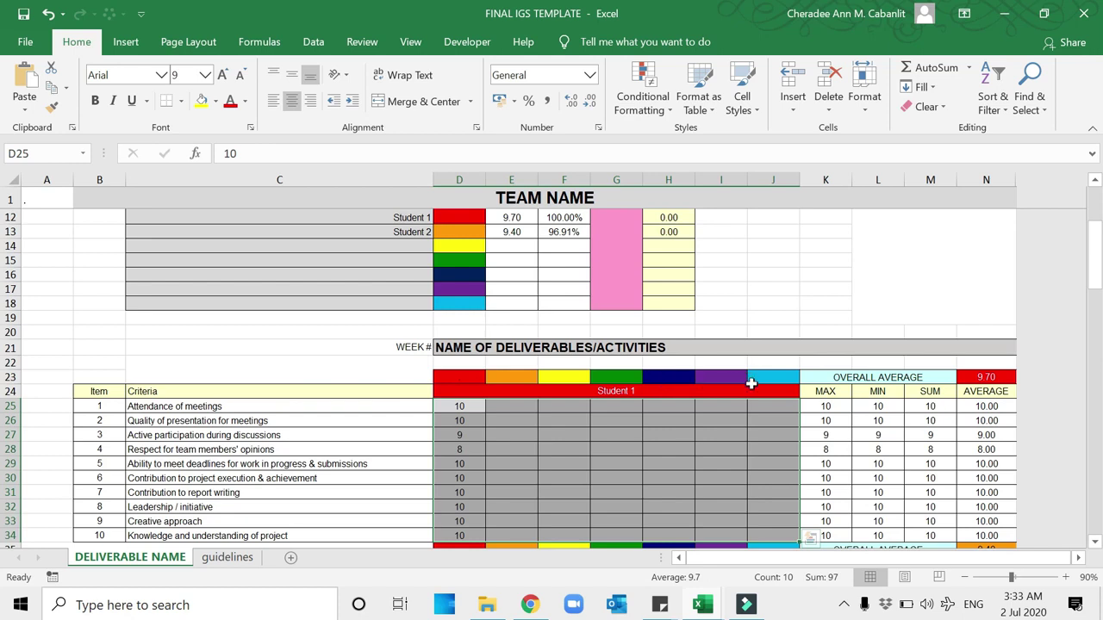
{"action": "scroll", "coordinate": [802, 423], "scroll_direction": "down", "scroll_amount": 3}
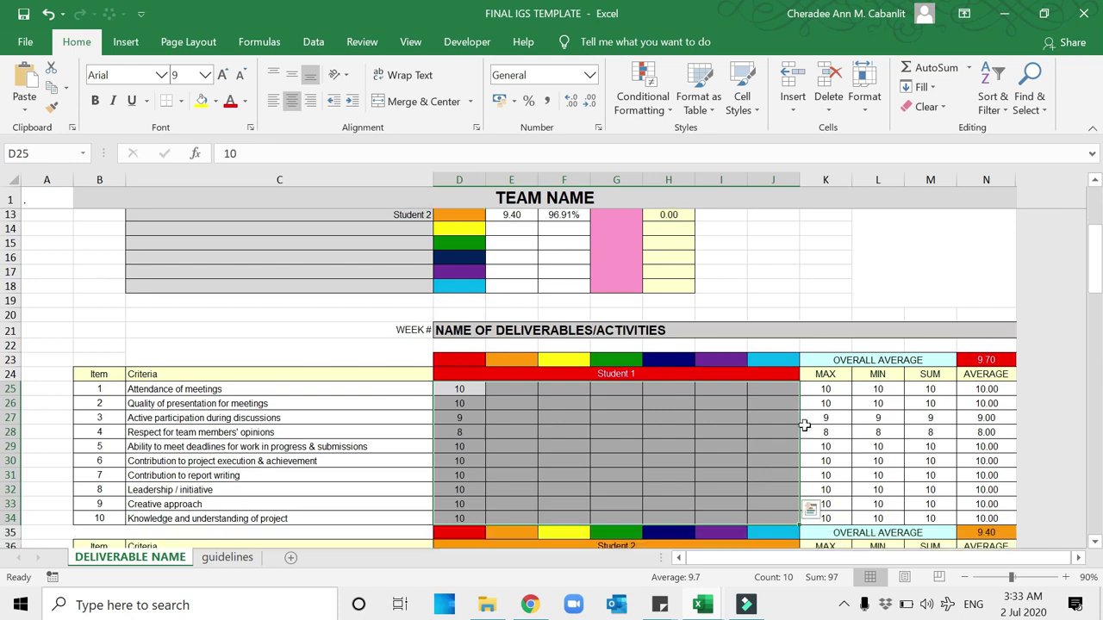
{"action": "scroll", "coordinate": [592, 487], "scroll_direction": "up", "scroll_amount": 6}
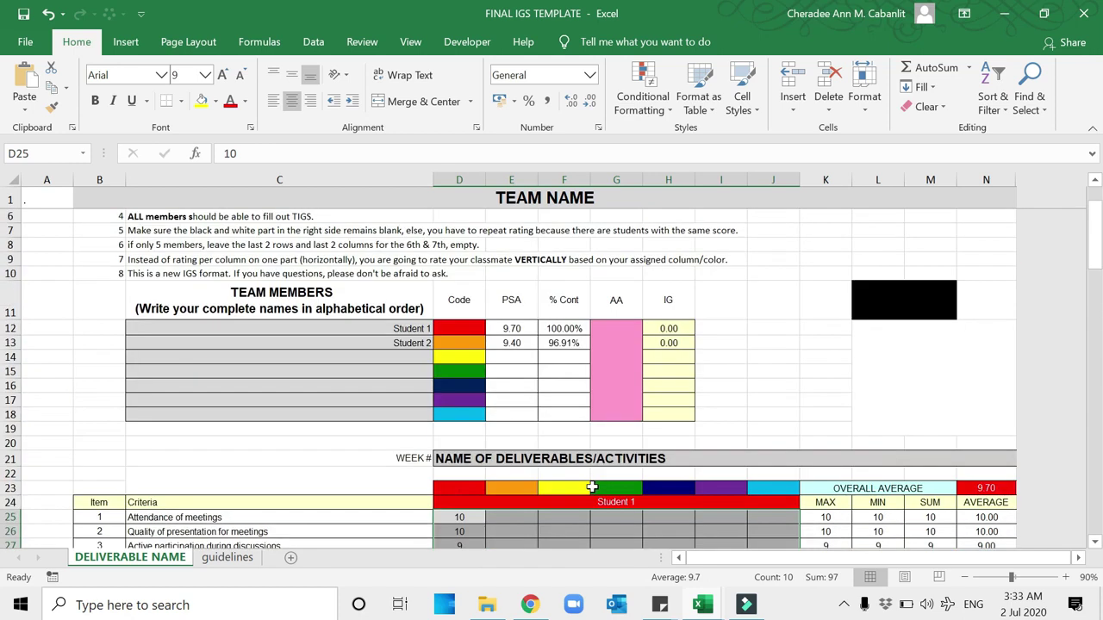
{"action": "left_click", "coordinate": [936, 416]}
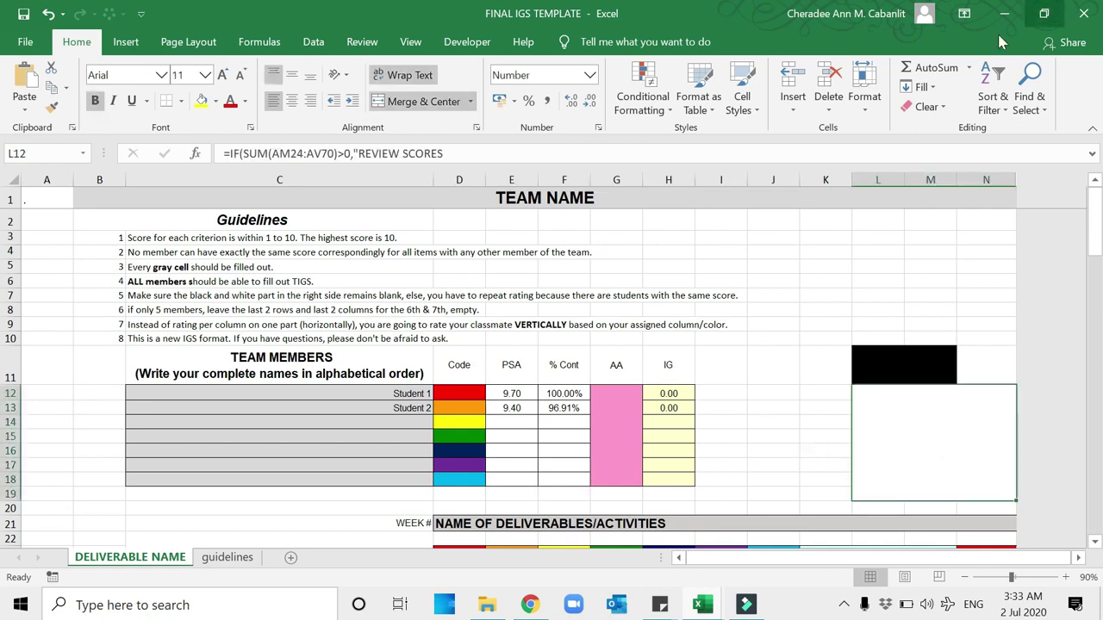
{"action": "key", "text": "alt+Tab"}
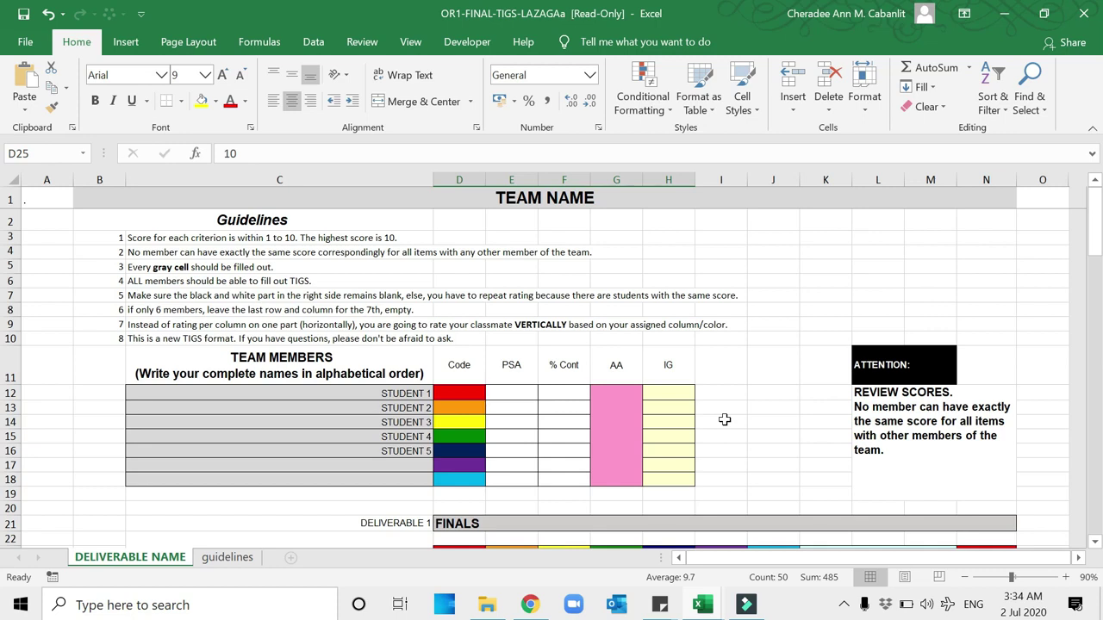
{"action": "left_click", "coordinate": [935, 413]}
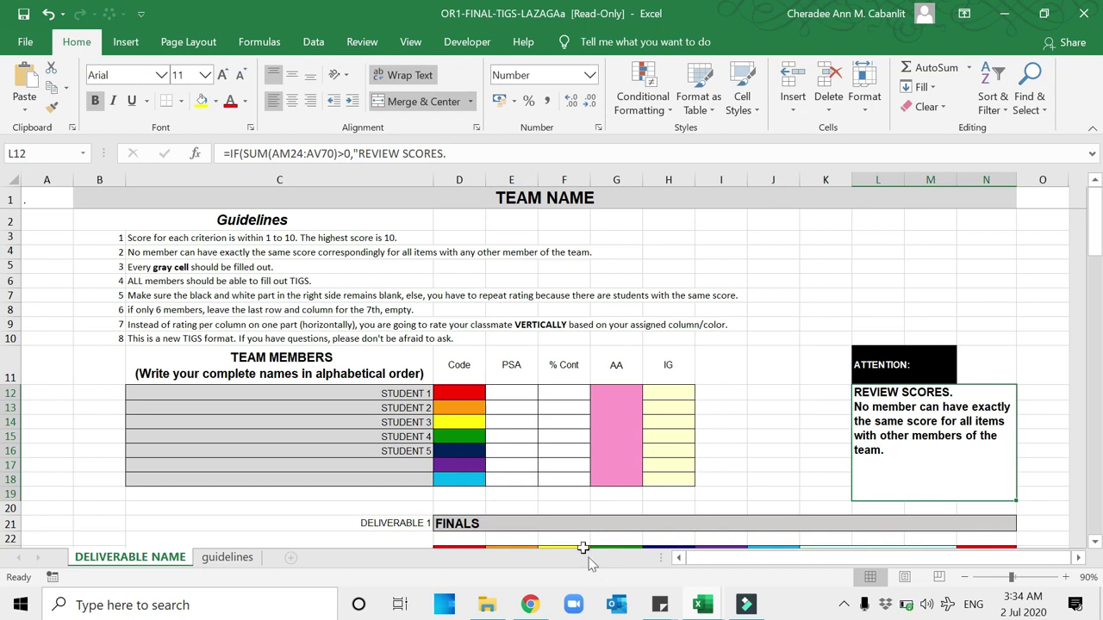
{"action": "scroll", "coordinate": [570, 539], "scroll_direction": "down", "scroll_amount": 3}
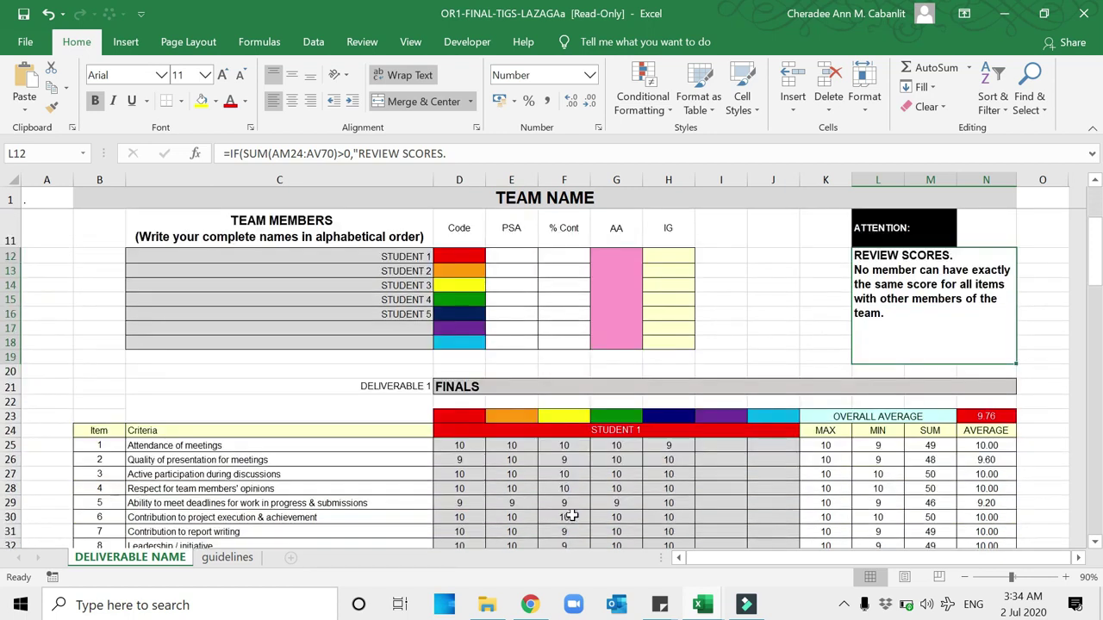
{"action": "scroll", "coordinate": [741, 473], "scroll_direction": "up", "scroll_amount": 3}
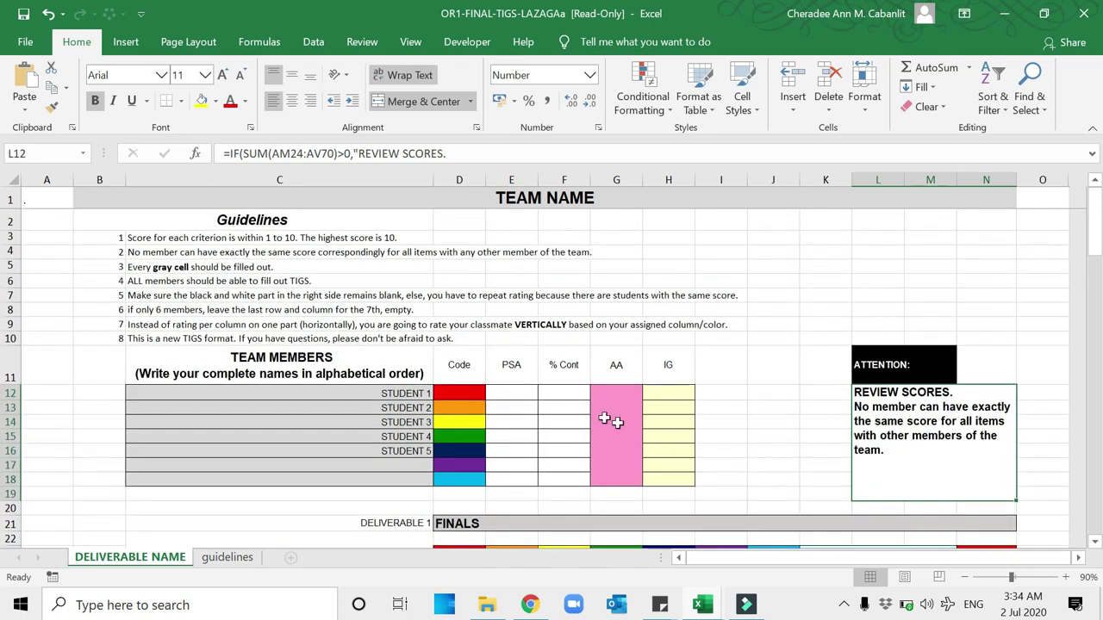
{"action": "left_click_drag", "start_coordinate": [556, 392], "coordinate": [560, 466]}
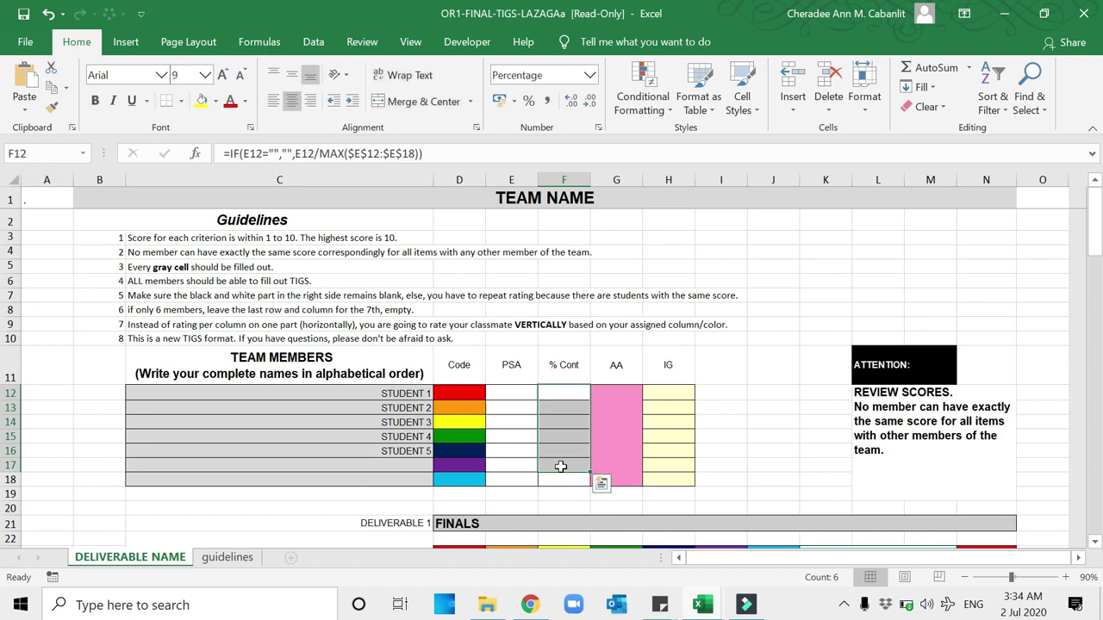
{"action": "left_click", "coordinate": [621, 436]}
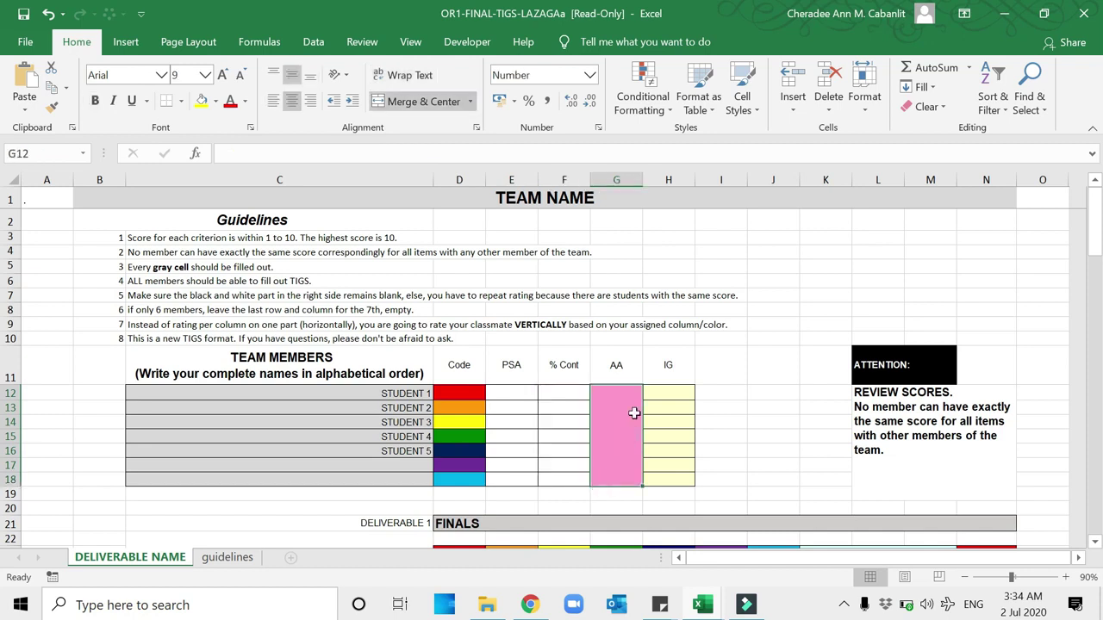
{"action": "left_click_drag", "start_coordinate": [664, 391], "coordinate": [663, 451]}
{"action": "scroll", "coordinate": [794, 445], "scroll_direction": "down", "scroll_amount": 10}
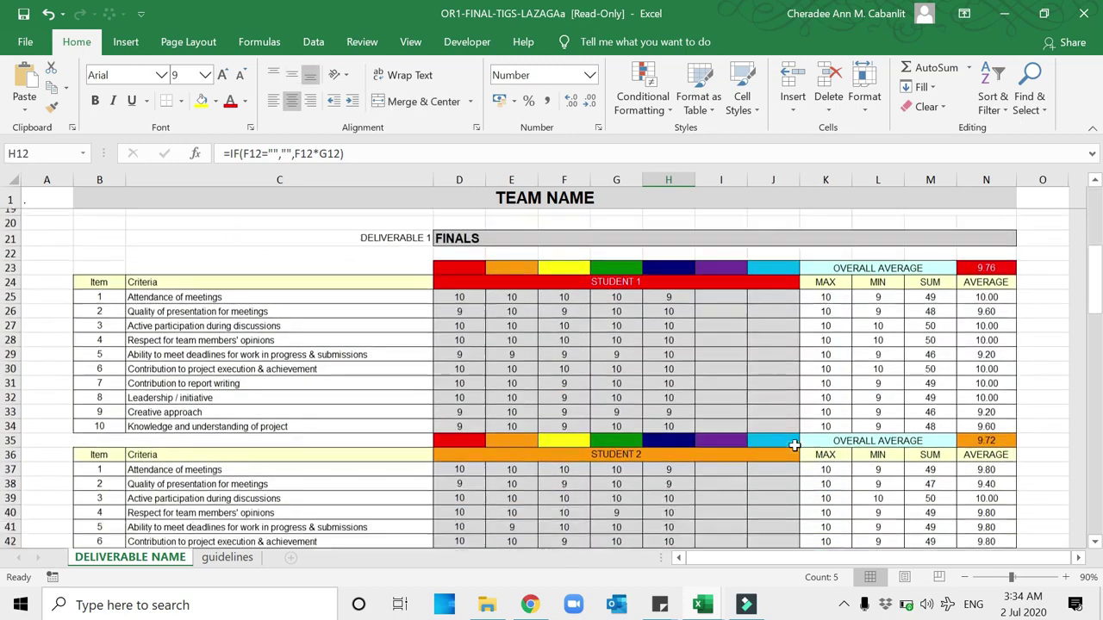
{"action": "scroll", "coordinate": [794, 446], "scroll_direction": "down", "scroll_amount": 8}
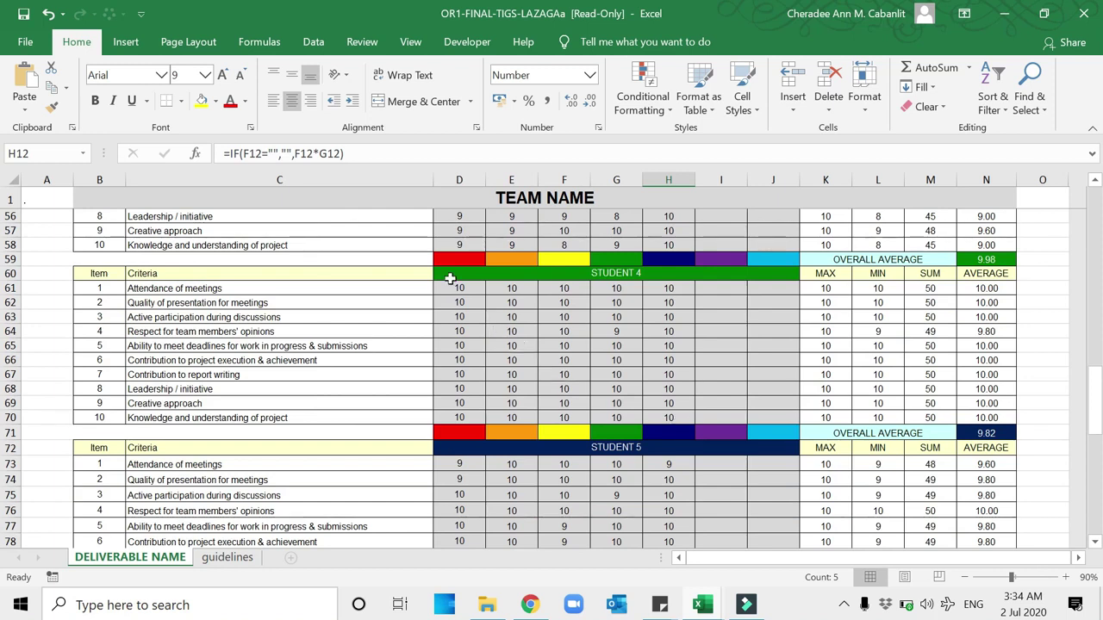
{"action": "left_click_drag", "start_coordinate": [456, 283], "coordinate": [565, 418]}
{"action": "left_click_drag", "start_coordinate": [668, 291], "coordinate": [671, 417]}
{"action": "scroll", "coordinate": [1086, 372], "scroll_direction": "up", "scroll_amount": 18}
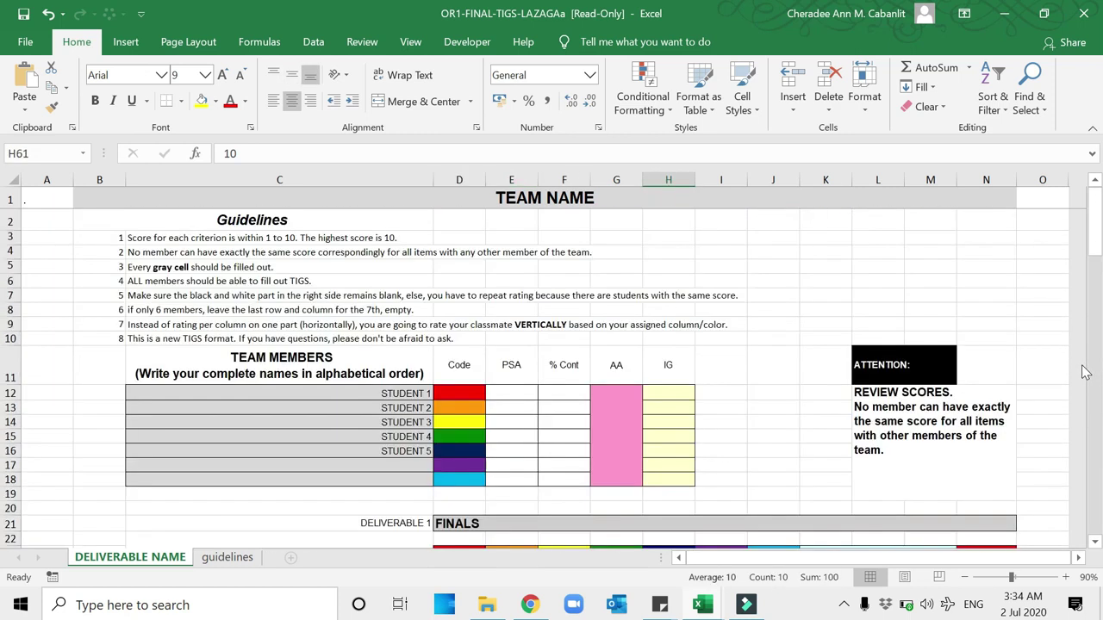
{"action": "left_click_drag", "start_coordinate": [768, 561], "coordinate": [1060, 558]}
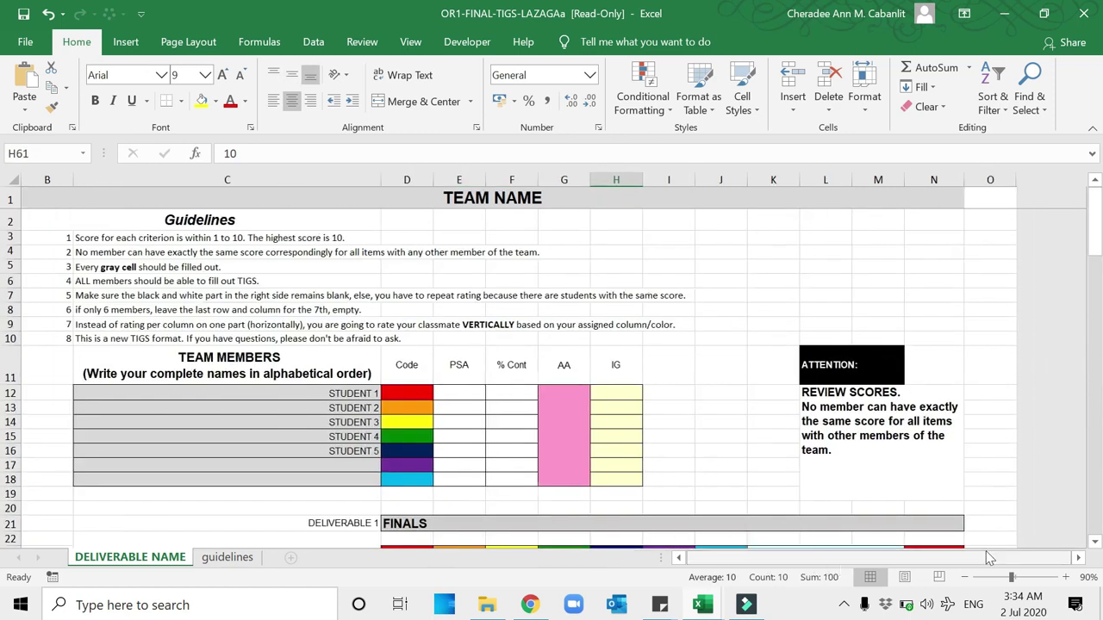
Unhide the columns right of column O and scroll to the A & B to D & E comparison flags
{"action": "left_click", "coordinate": [1077, 558]}
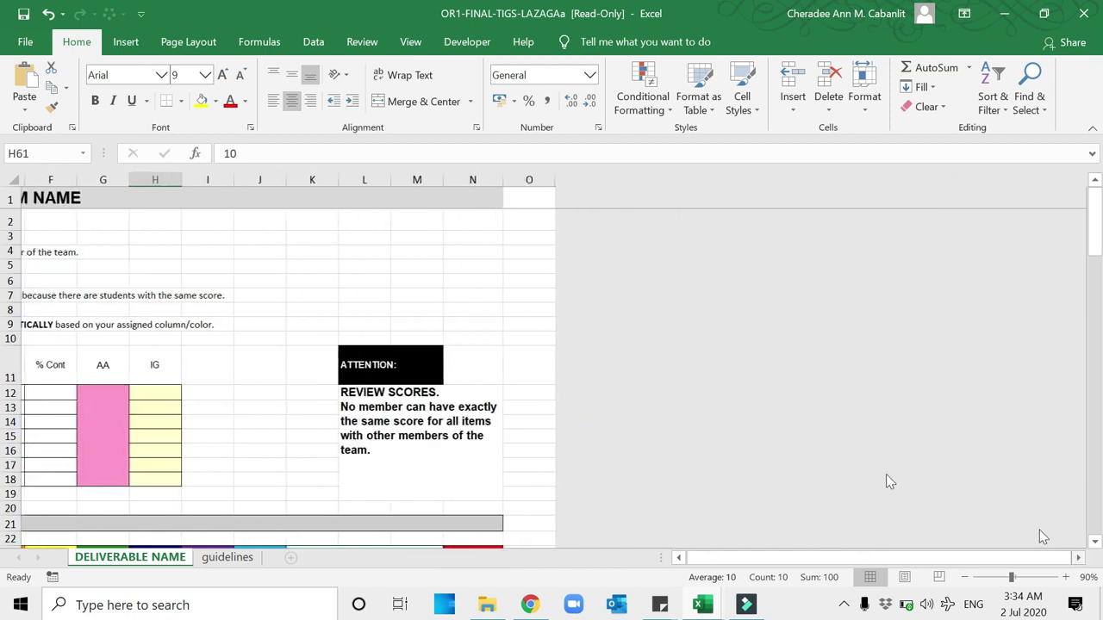
{"action": "left_click", "coordinate": [527, 179]}
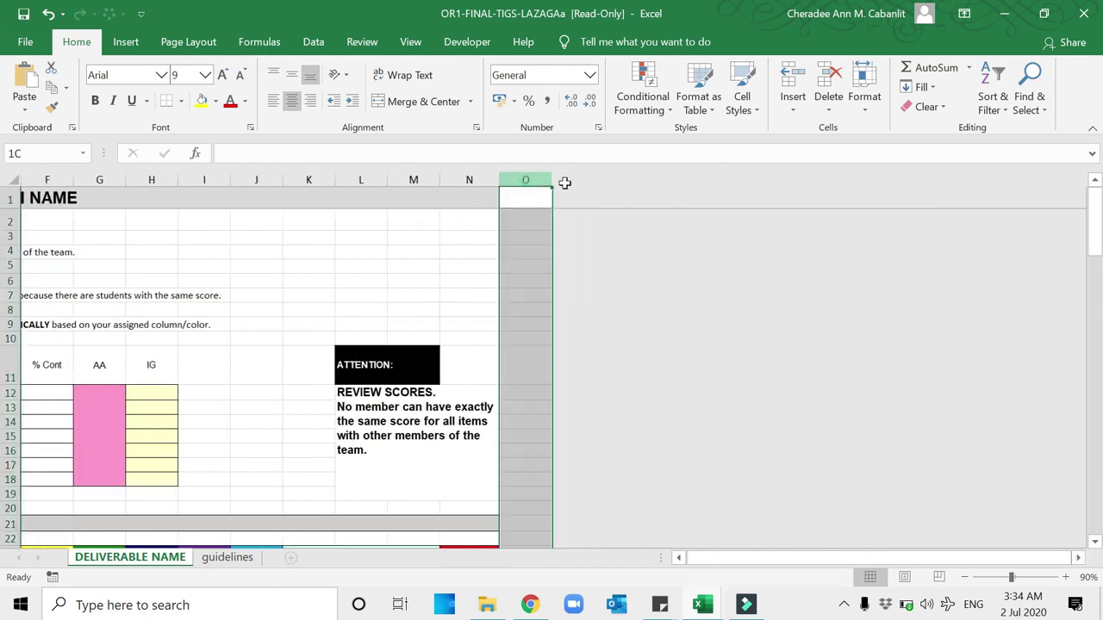
{"action": "right_click", "coordinate": [537, 179]}
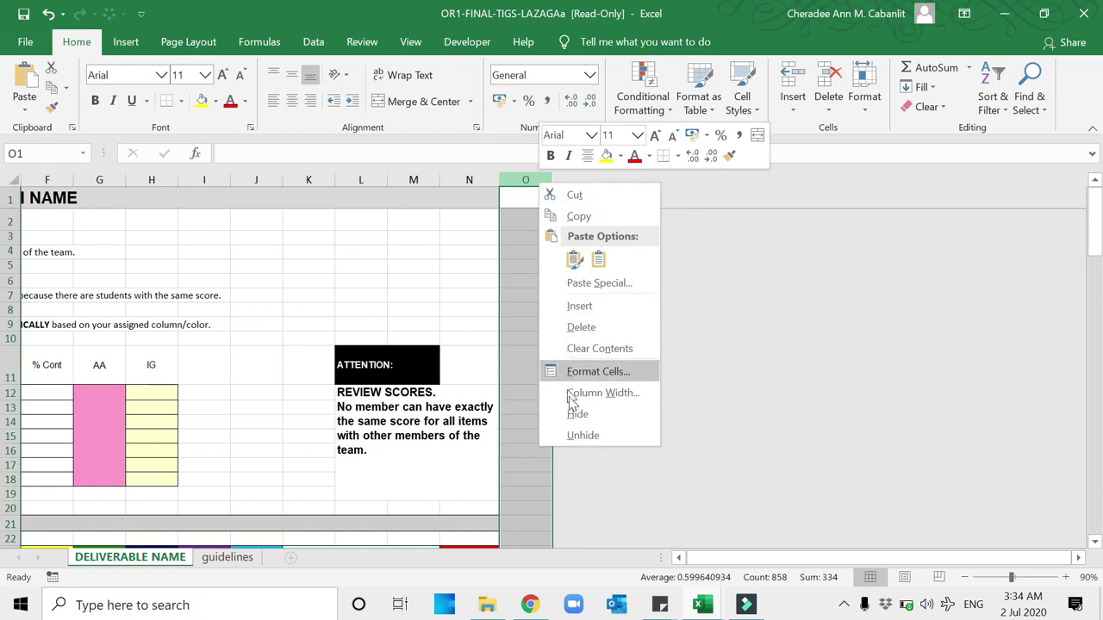
{"action": "left_click", "coordinate": [577, 437]}
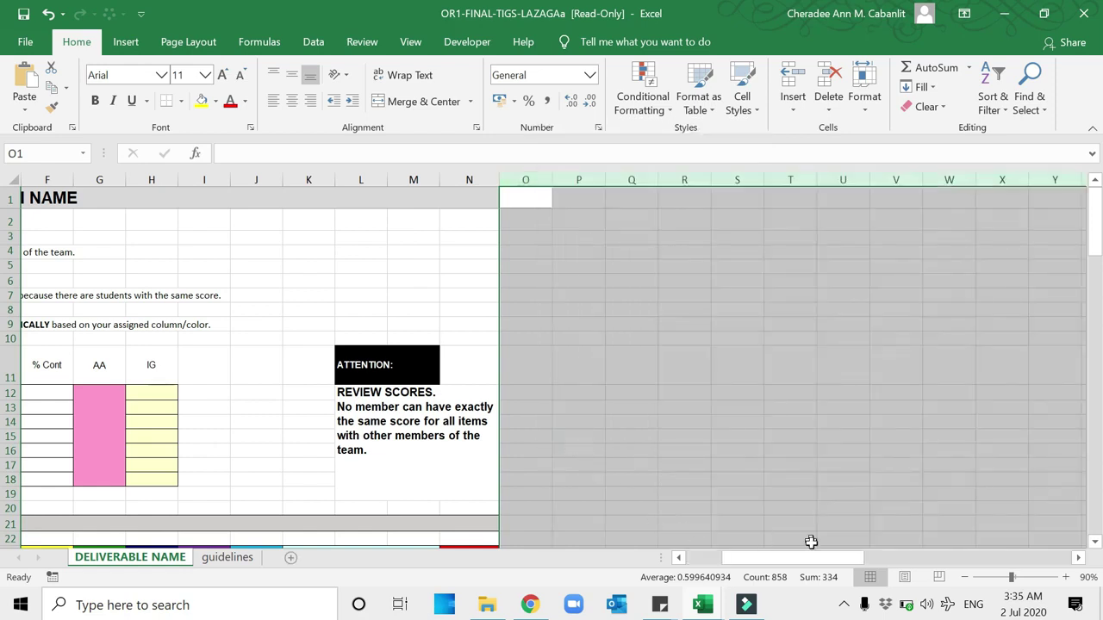
{"action": "left_click_drag", "start_coordinate": [782, 569], "coordinate": [990, 569]}
{"action": "scroll", "coordinate": [975, 433], "scroll_direction": "down", "scroll_amount": 7}
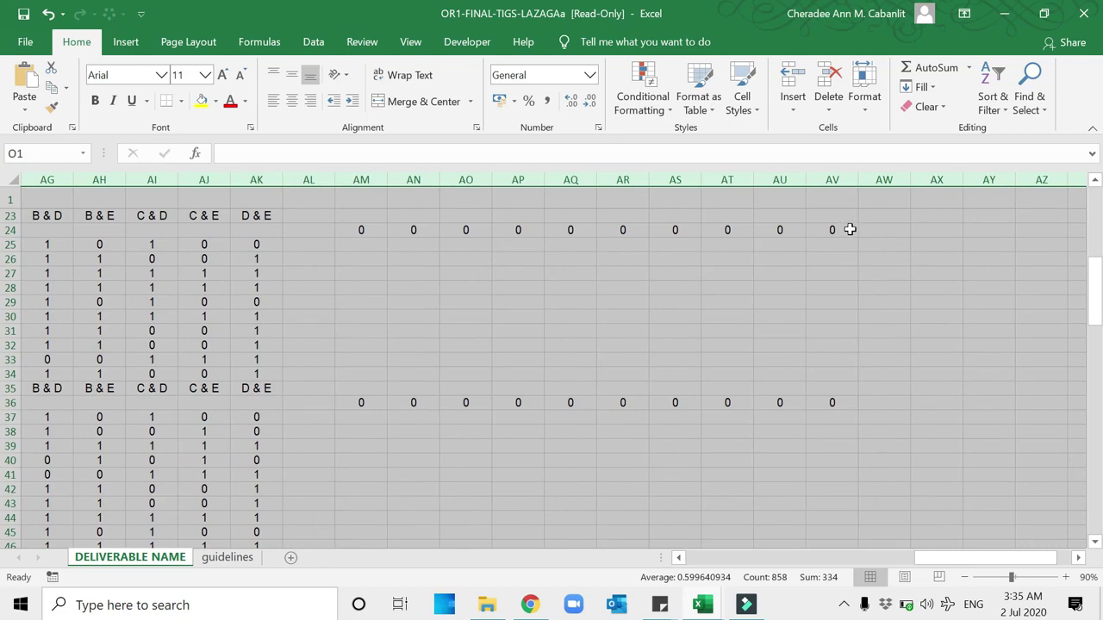
{"action": "scroll", "coordinate": [729, 291], "scroll_direction": "up", "scroll_amount": 1}
{"action": "left_click", "coordinate": [630, 300]}
{"action": "scroll", "coordinate": [630, 302], "scroll_direction": "down", "scroll_amount": 4}
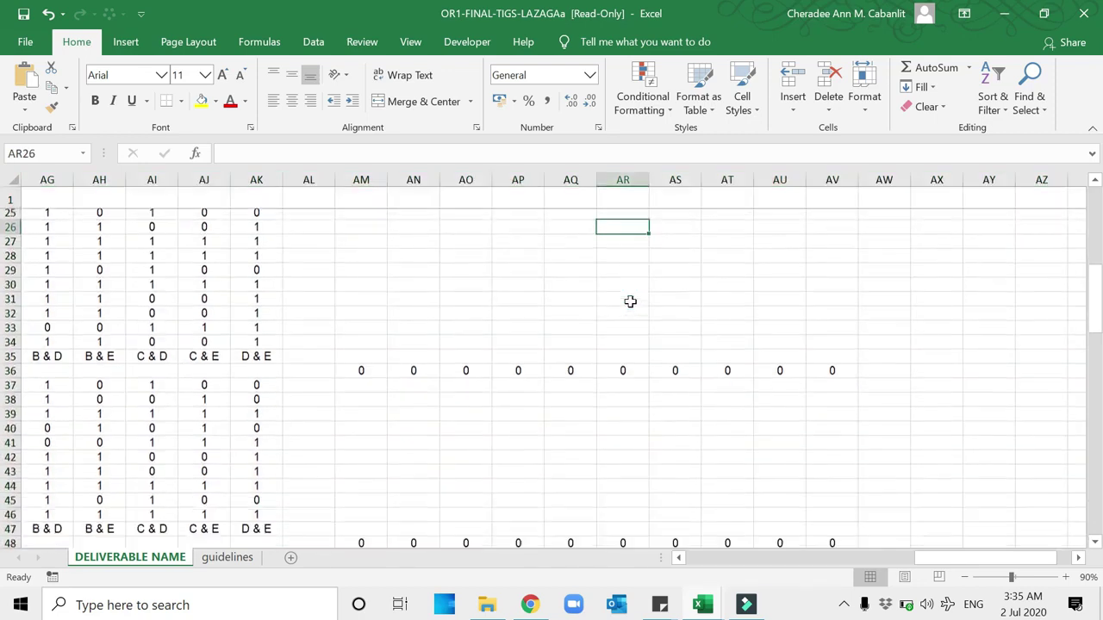
{"action": "scroll", "coordinate": [630, 302], "scroll_direction": "down", "scroll_amount": 7}
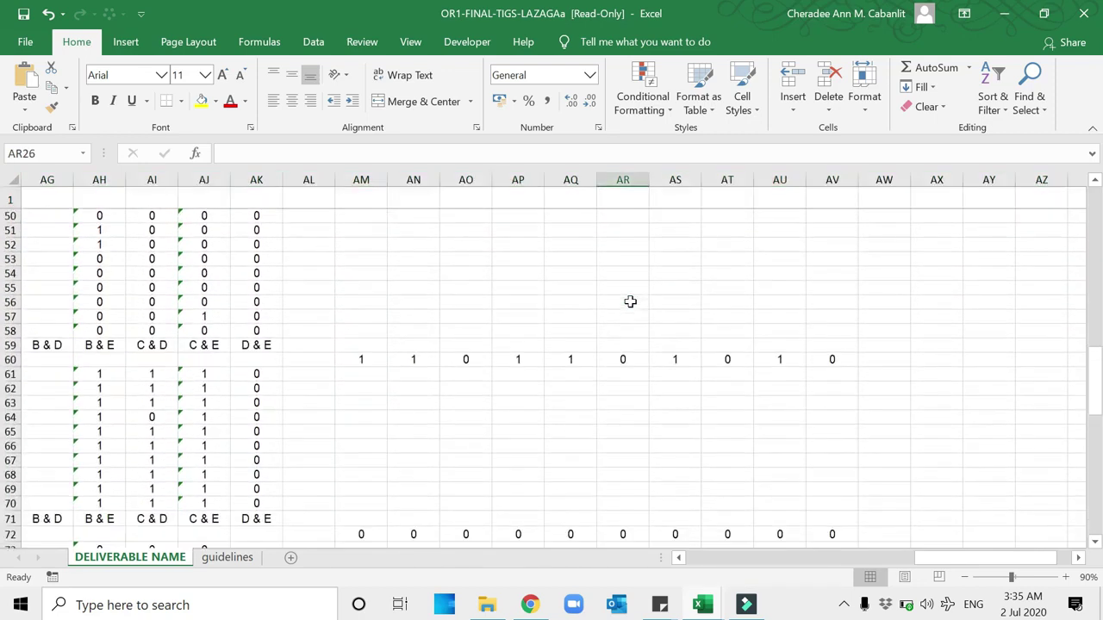
{"action": "left_click", "coordinate": [377, 313]}
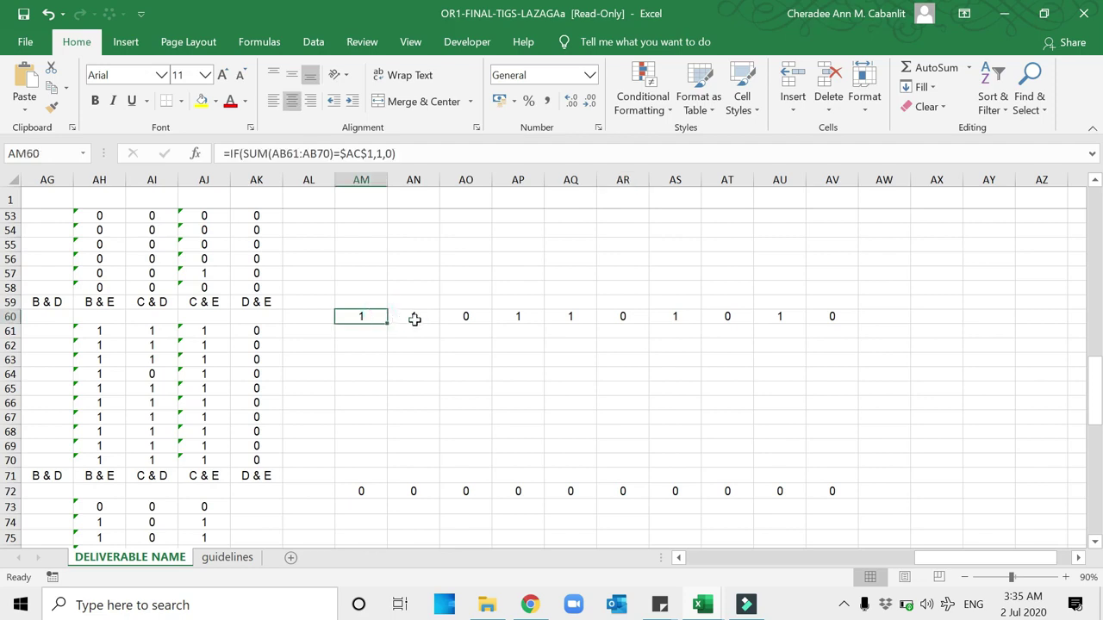
{"action": "left_click_drag", "start_coordinate": [382, 315], "coordinate": [421, 315]}
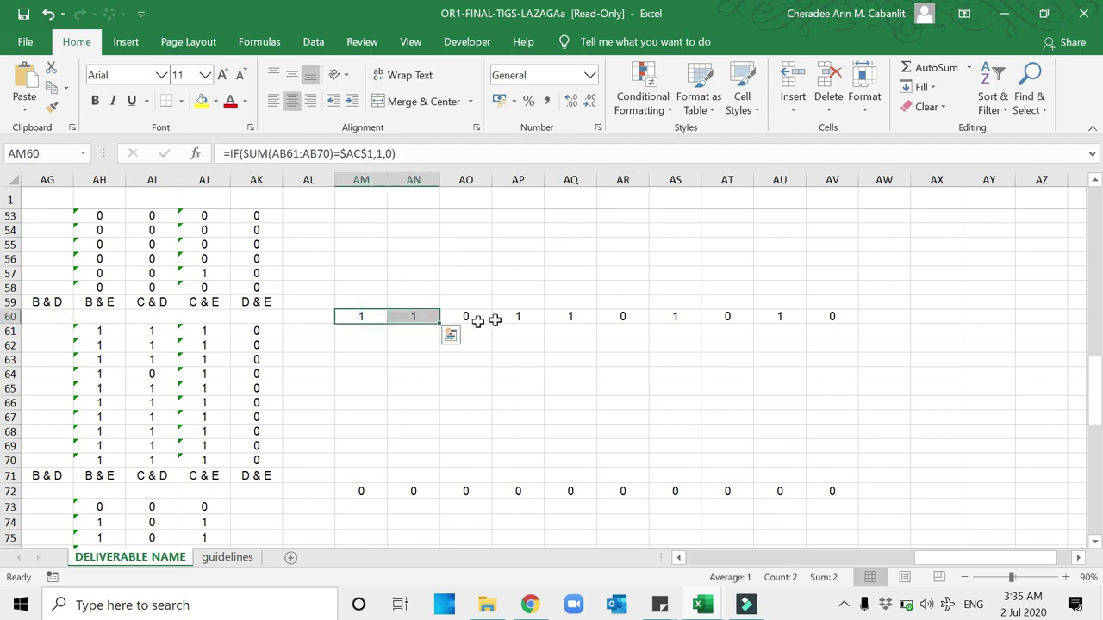
{"action": "left_click", "coordinate": [360, 318]}
{"action": "left_click", "coordinate": [413, 317]}
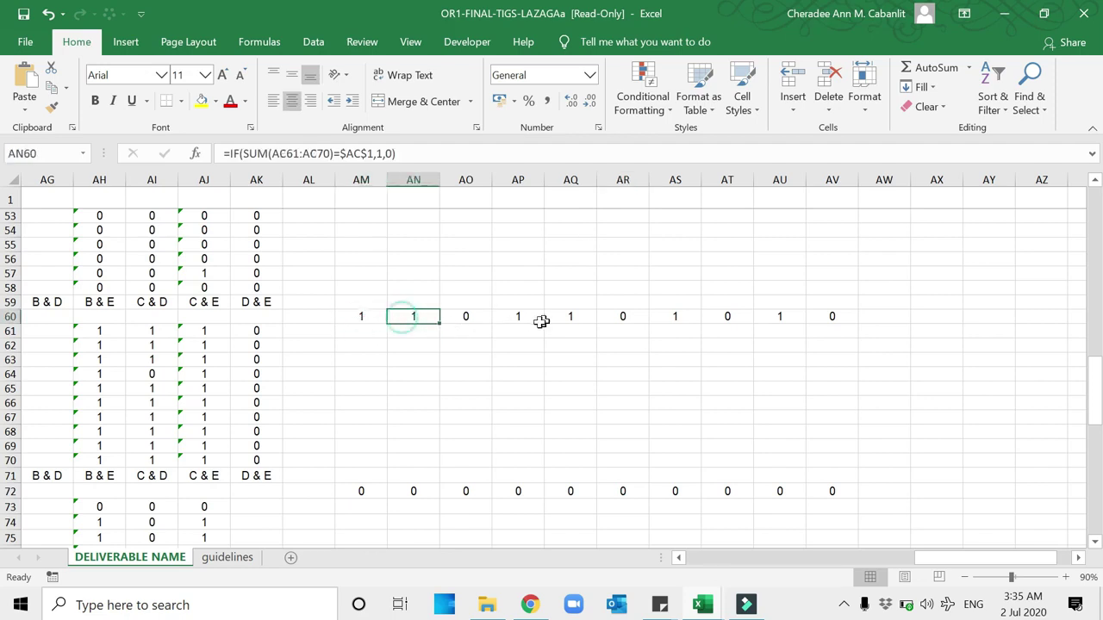
{"action": "left_click", "coordinate": [522, 320]}
{"action": "left_click", "coordinate": [586, 316]}
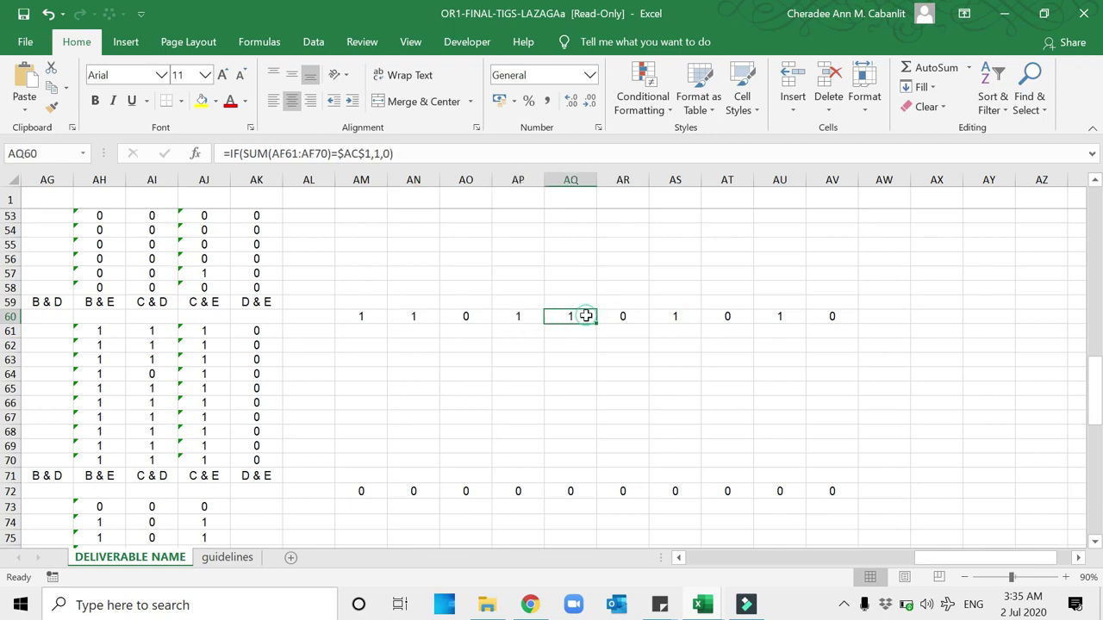
{"action": "left_click", "coordinate": [676, 317]}
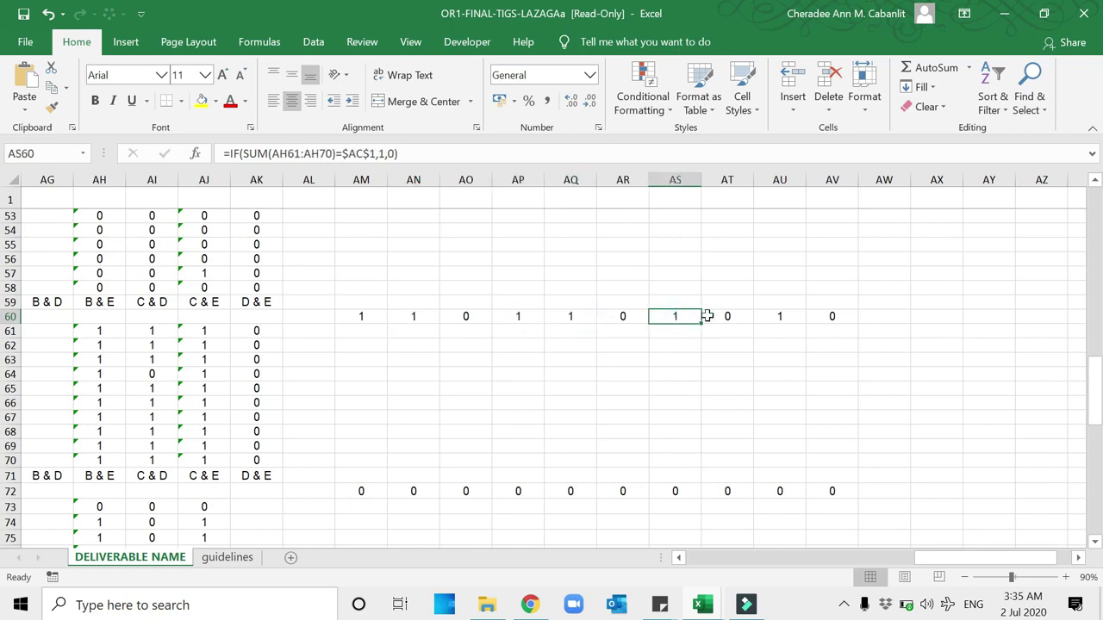
{"action": "left_click", "coordinate": [773, 316]}
{"action": "left_click_drag", "start_coordinate": [928, 558], "coordinate": [842, 558]}
{"action": "left_click_drag", "start_coordinate": [417, 334], "coordinate": [458, 463]}
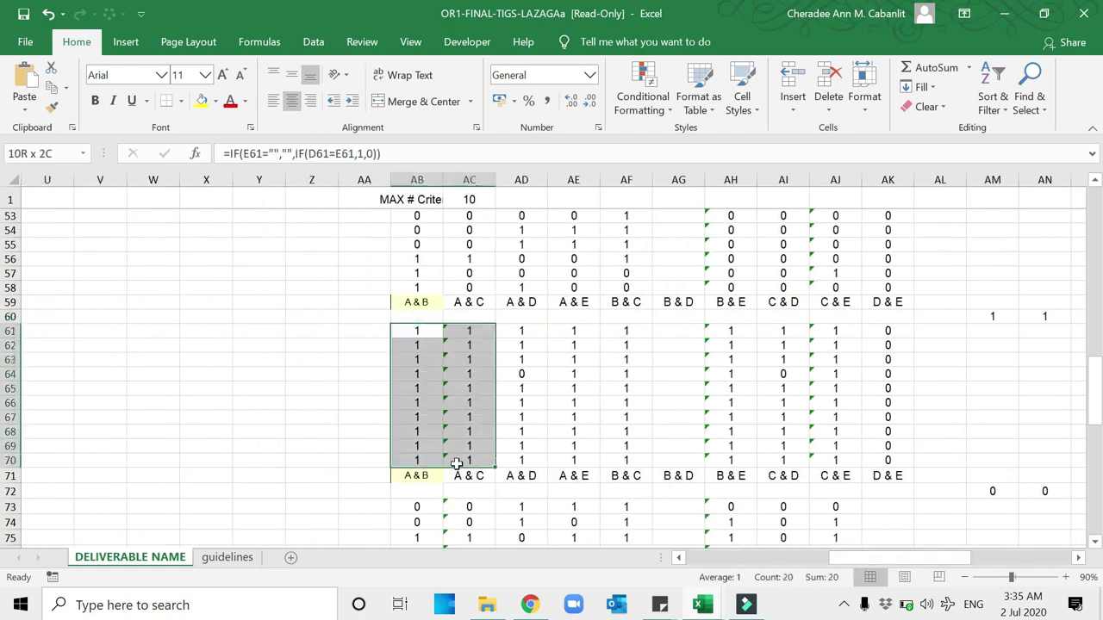
{"action": "left_click", "coordinate": [417, 300]}
{"action": "left_click", "coordinate": [461, 302]}
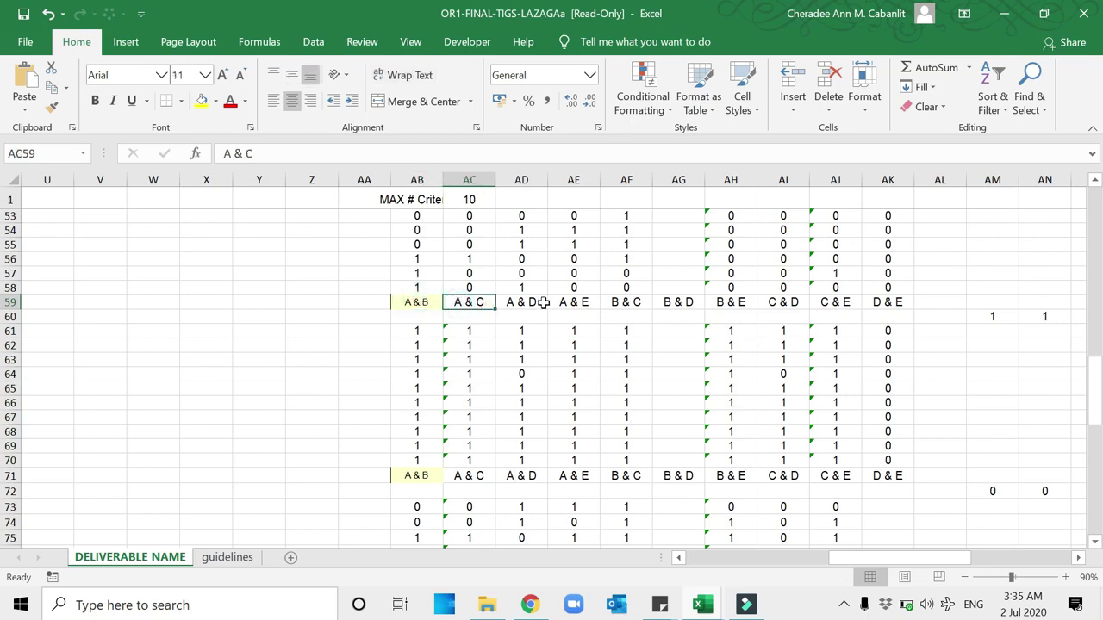
{"action": "left_click", "coordinate": [562, 303]}
{"action": "left_click", "coordinate": [617, 302]}
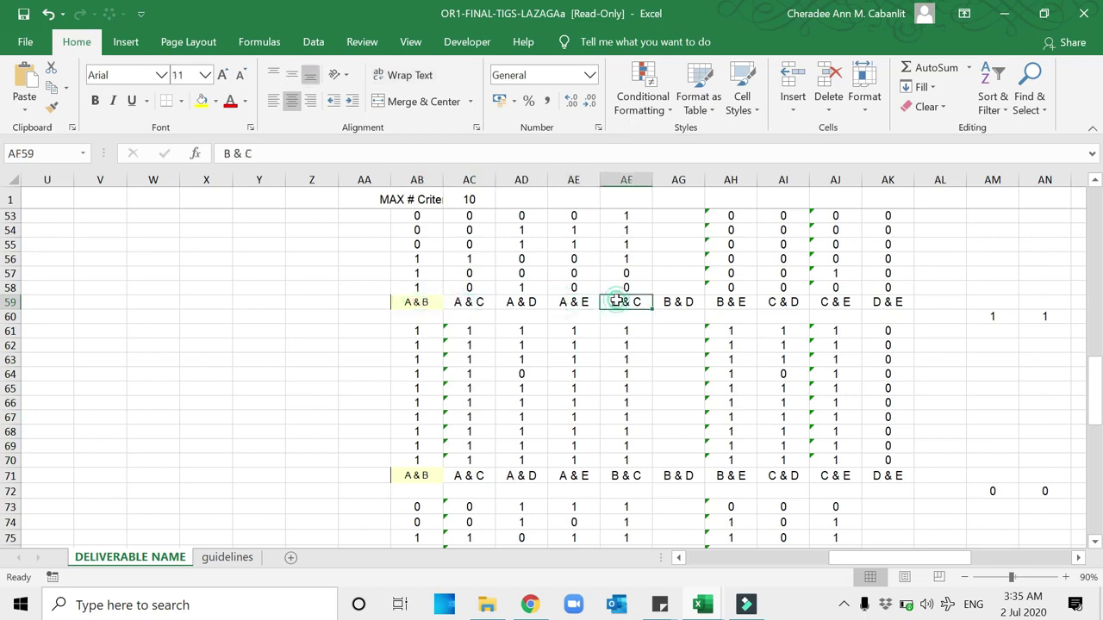
{"action": "left_click", "coordinate": [718, 303]}
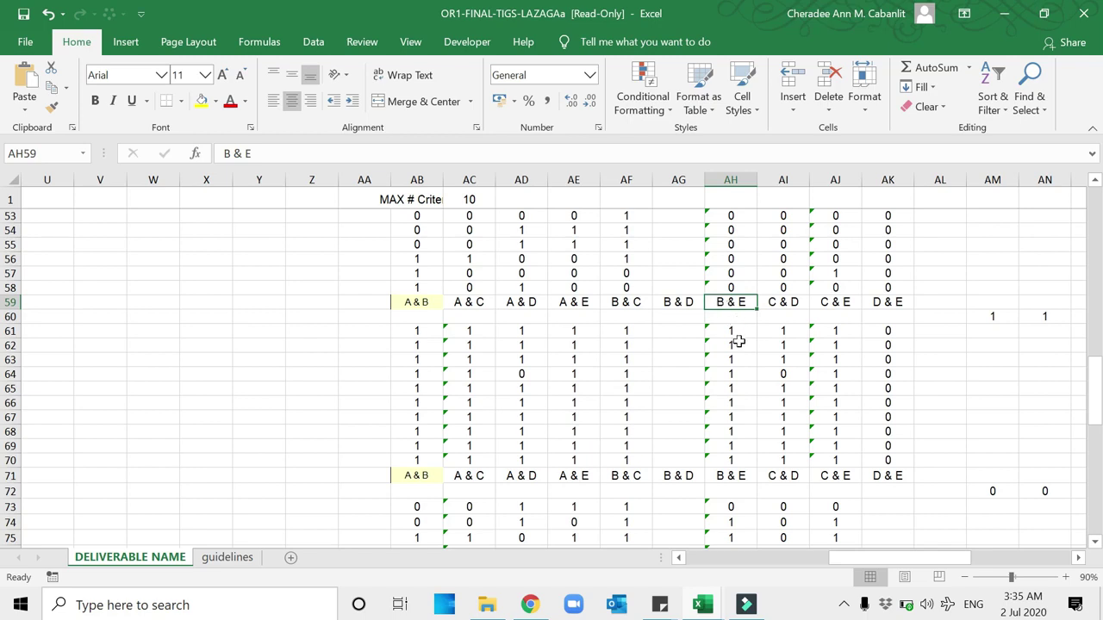
{"action": "left_click", "coordinate": [800, 303]}
Check Student 4's scores, setting F63 to 9 and keeping F64 at 10
{"action": "left_click_drag", "start_coordinate": [862, 572], "coordinate": [702, 574]}
{"action": "left_click", "coordinate": [480, 367]}
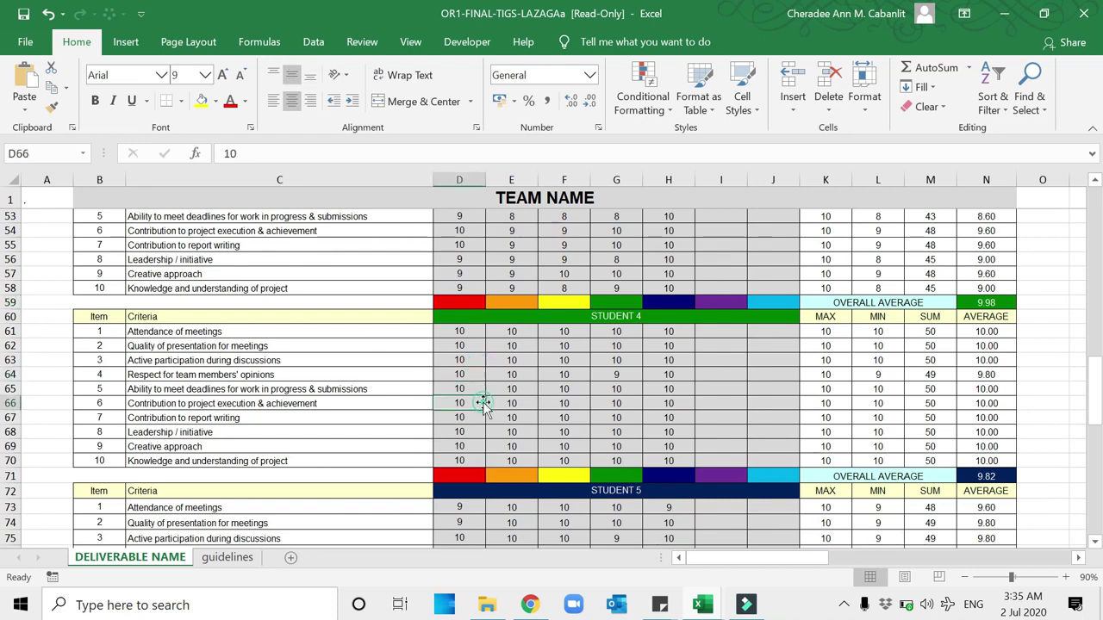
{"action": "left_click", "coordinate": [483, 454]}
{"action": "left_click", "coordinate": [517, 420]}
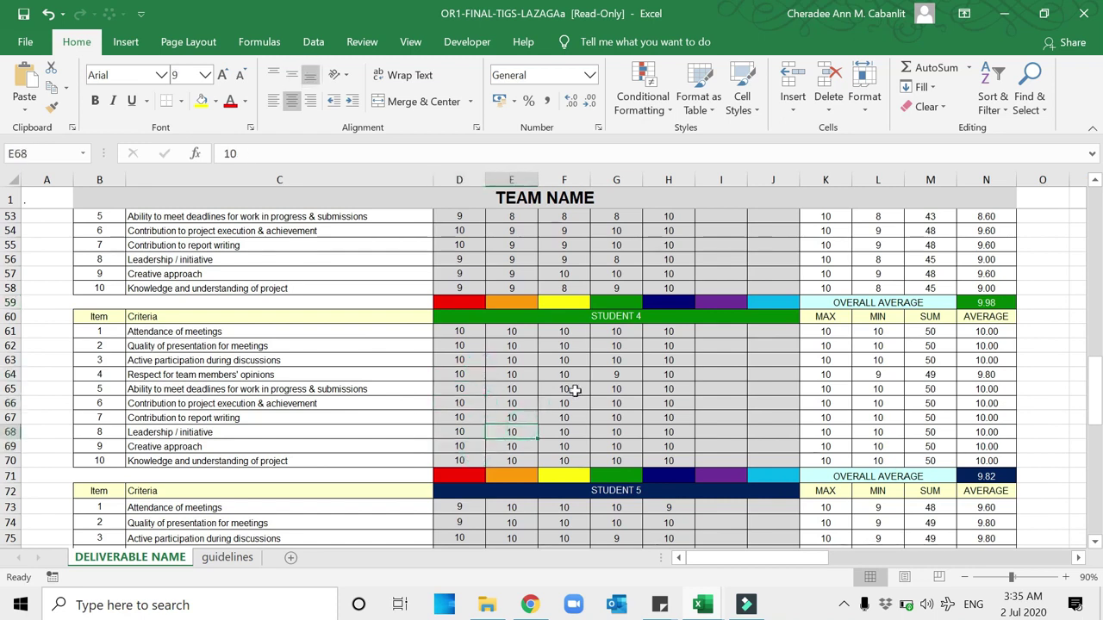
{"action": "left_click", "coordinate": [575, 387]}
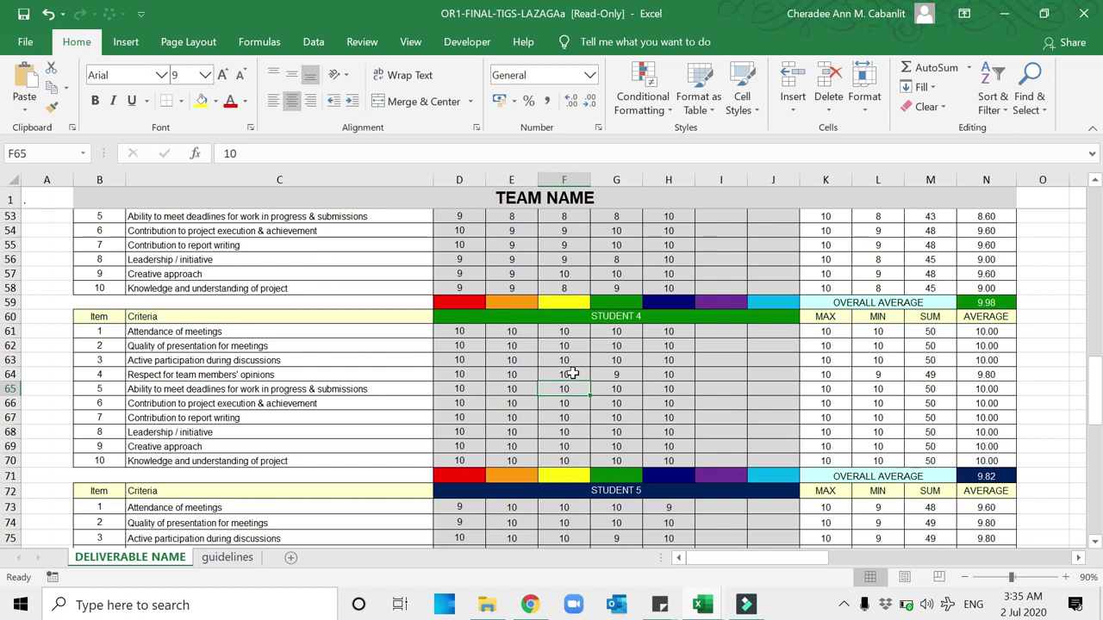
{"action": "double_click", "coordinate": [560, 374]}
{"action": "key", "text": "Delete"}
{"action": "key", "text": "Delete"}
{"action": "type", "text": "9"}
{"action": "key", "text": "Tab"}
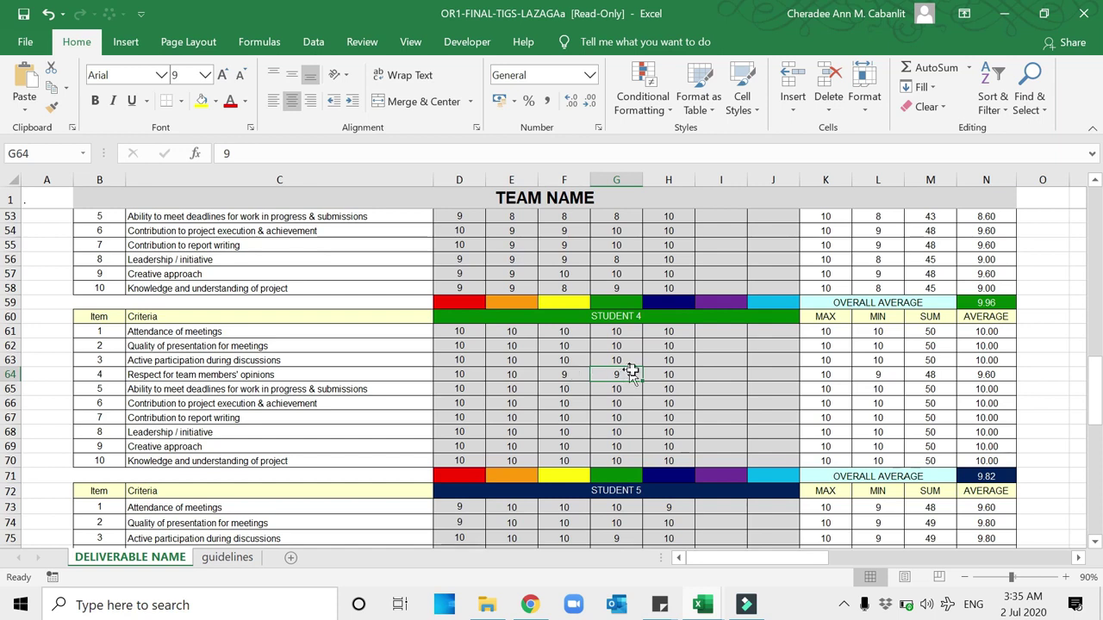
{"action": "left_click", "coordinate": [580, 374]}
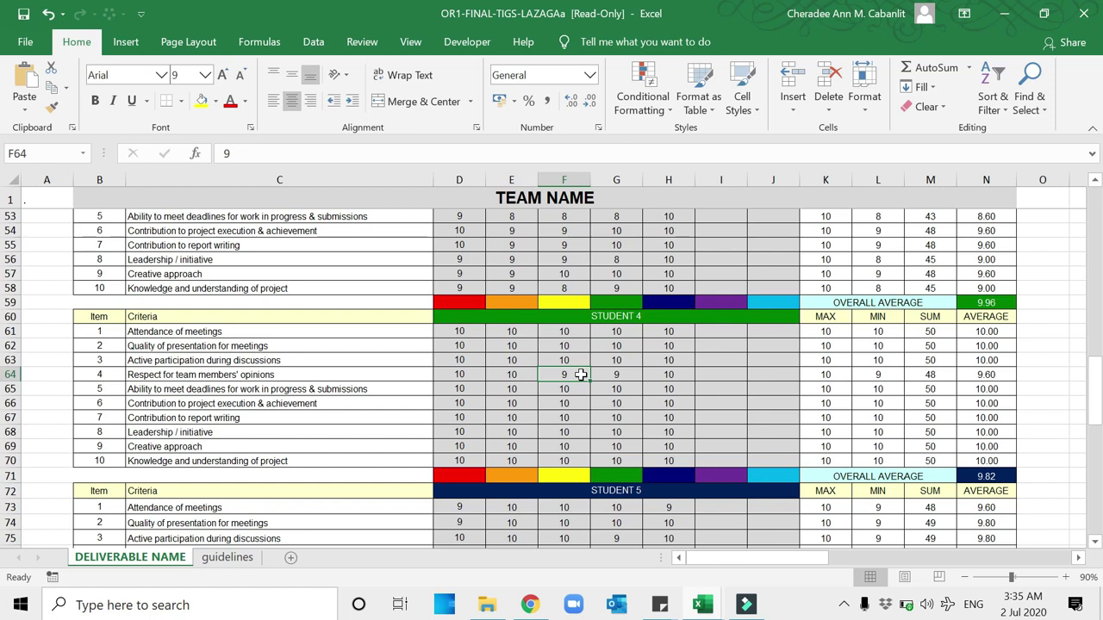
{"action": "key", "text": "Up"}
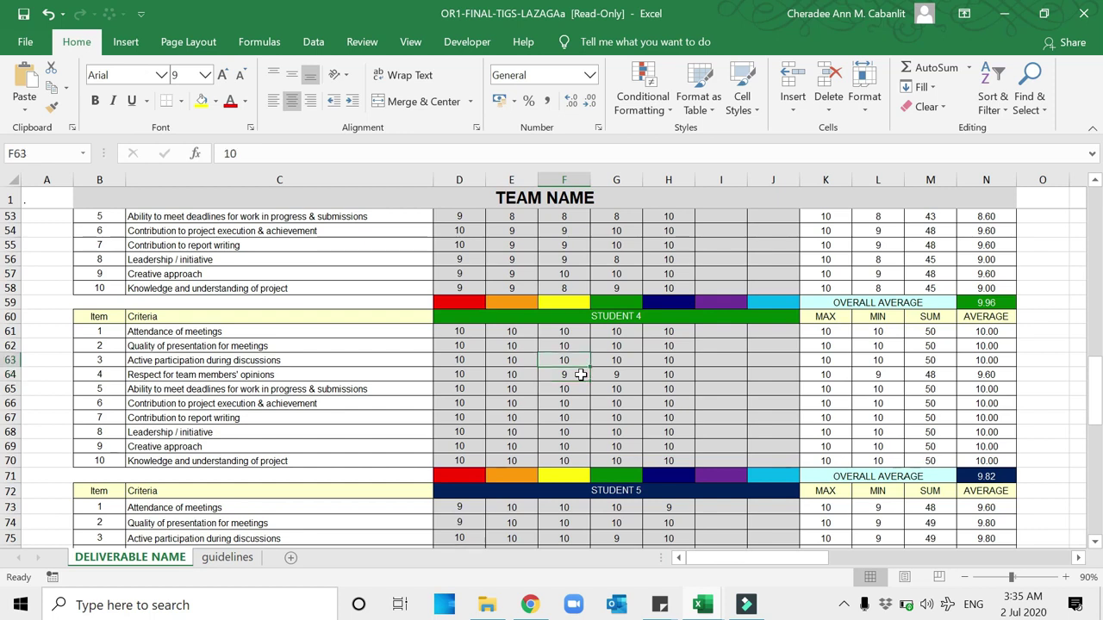
{"action": "type", "text": "9"}
{"action": "key", "text": "Return"}
{"action": "type", "text": "10"}
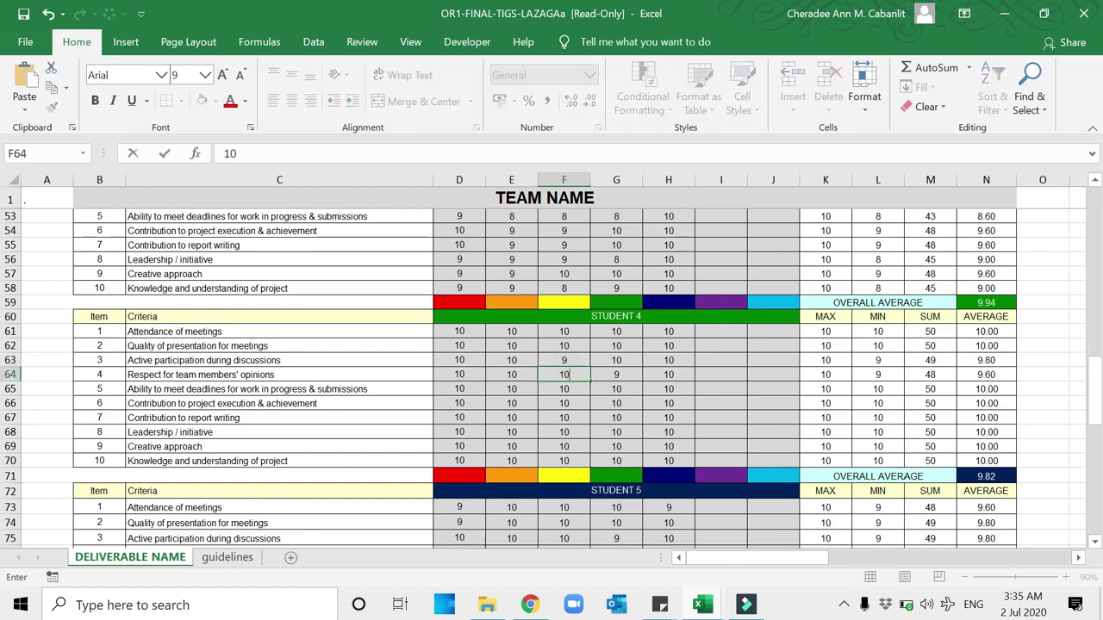
{"action": "key", "text": "Return"}
Lower Student 4's E65 and D67 scores to 9, then move along row 65 to the comparison columns
{"action": "key", "text": "Left"}
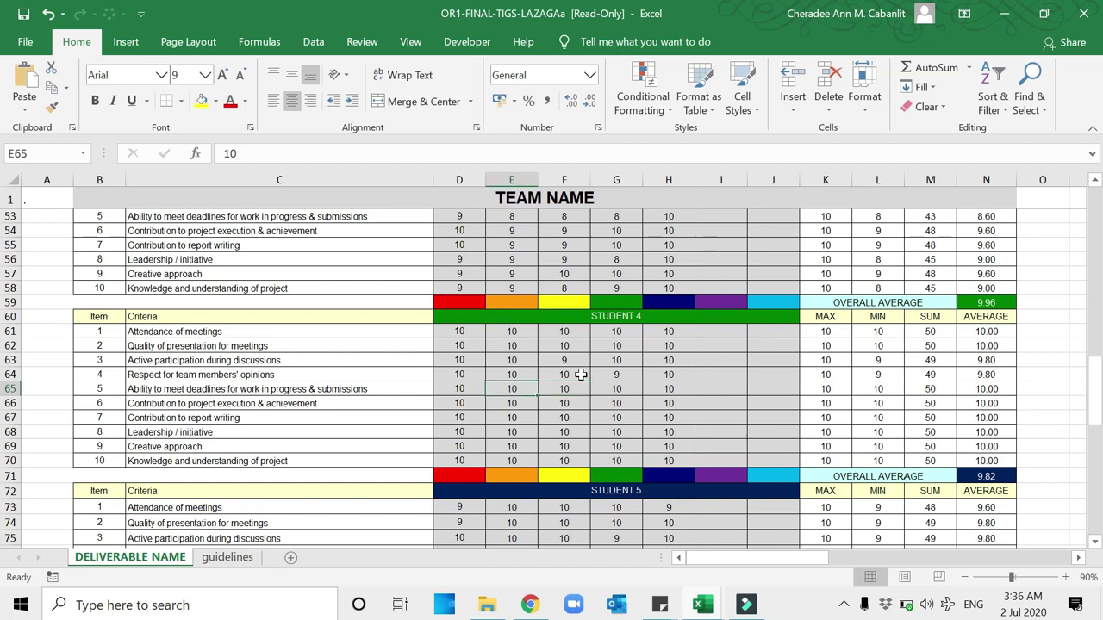
{"action": "type", "text": "9"}
{"action": "key", "text": "Return"}
{"action": "key", "text": "Return"}
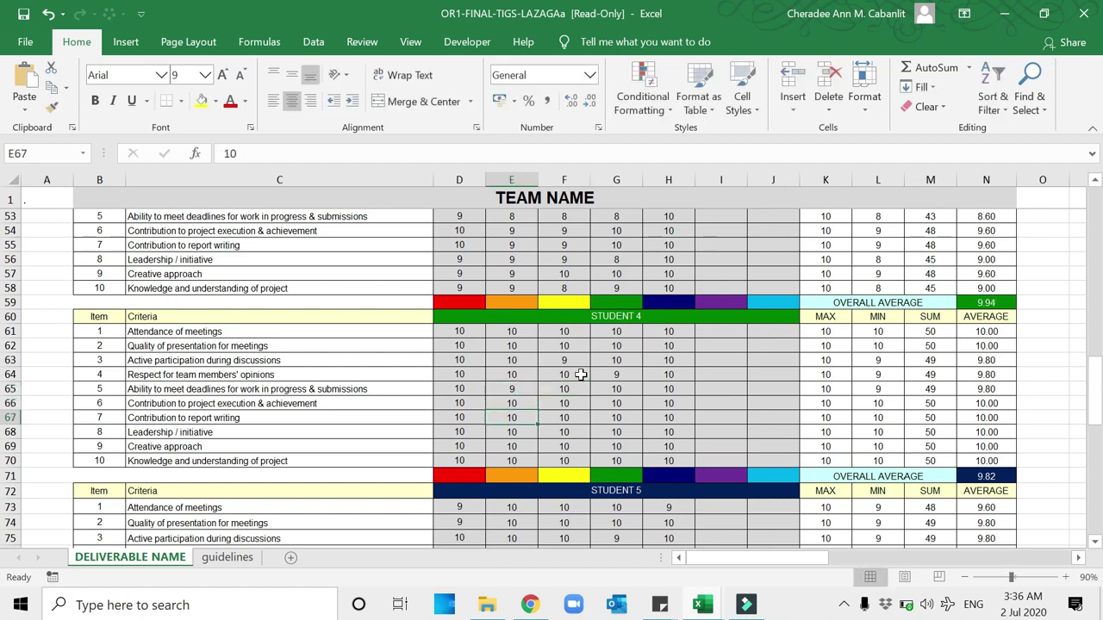
{"action": "key", "text": "Left"}
{"action": "type", "text": "9"}
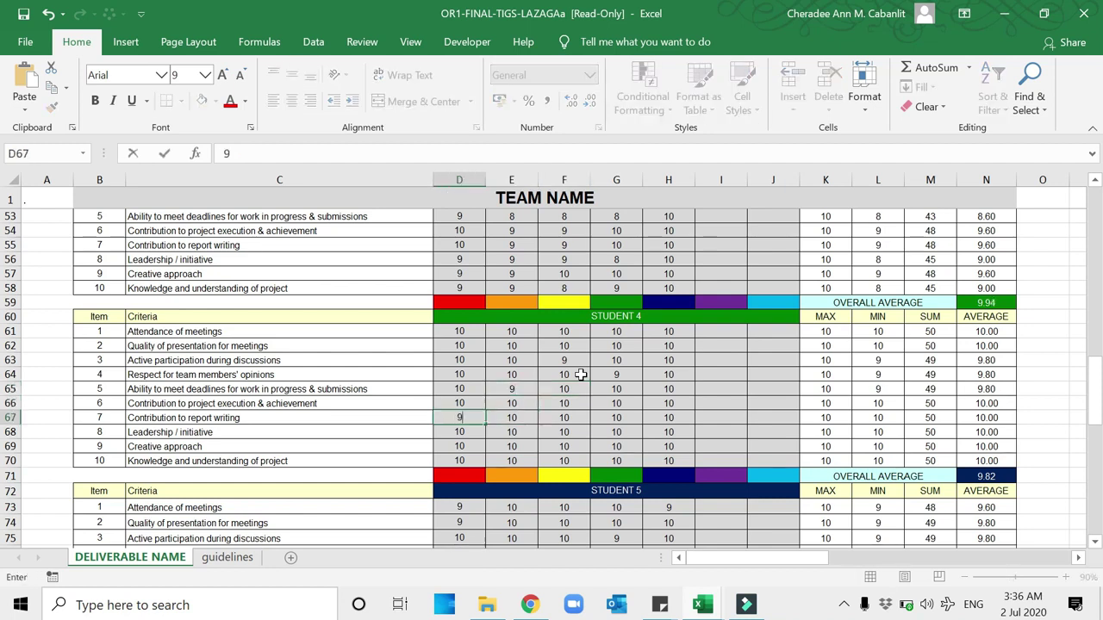
{"action": "key", "text": "Right"}
{"action": "key", "text": "Right"}
{"action": "key", "text": "Right"}
{"action": "key", "text": "Right"}
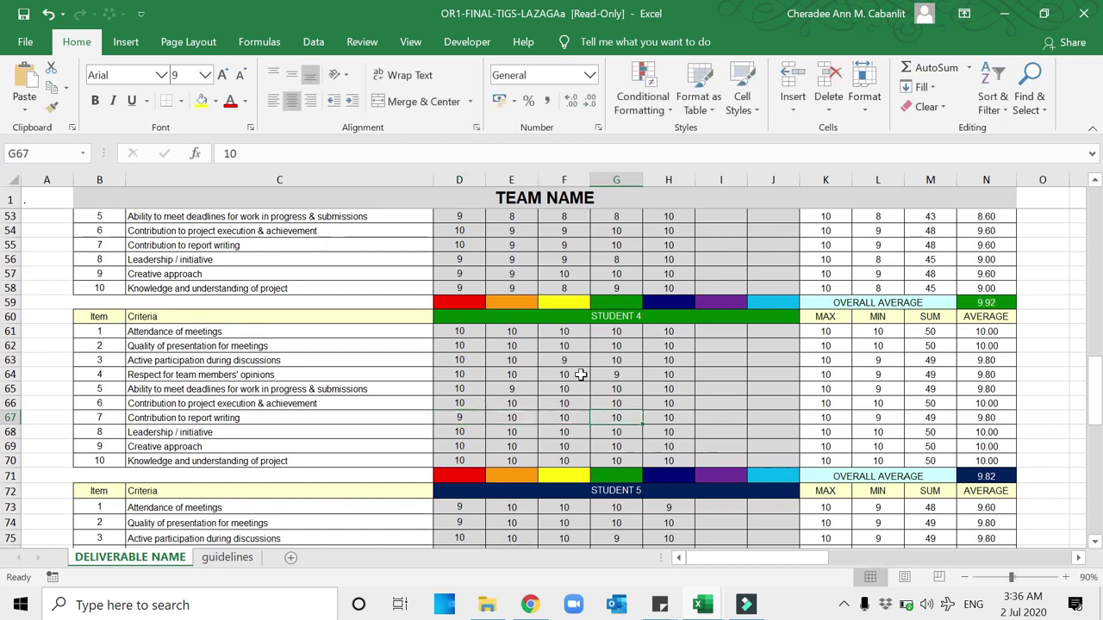
{"action": "key", "text": "Right"}
{"action": "key", "text": "Right"}
{"action": "key", "text": "Left"}
{"action": "key", "text": "Left"}
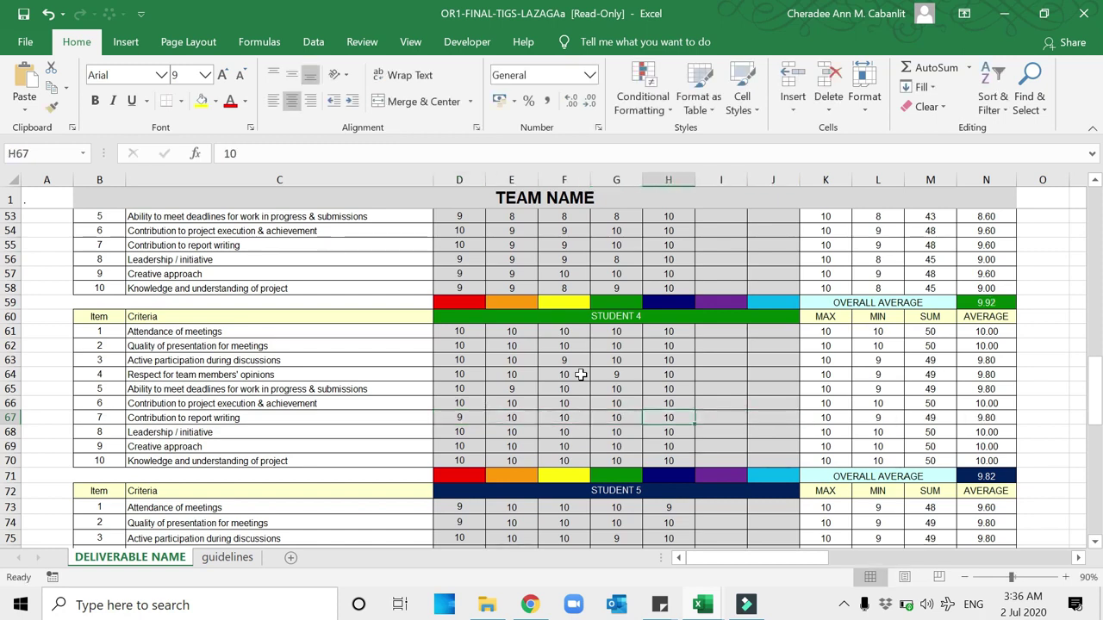
{"action": "key", "text": "Up"}
{"action": "key", "text": "Up"}
{"action": "key", "text": "Up"}
{"action": "key", "text": "Up"}
{"action": "key", "text": "Up"}
{"action": "key", "text": "Up"}
{"action": "key", "text": "Down"}
{"action": "key", "text": "Down"}
{"action": "key", "text": "Down"}
{"action": "key", "text": "Down"}
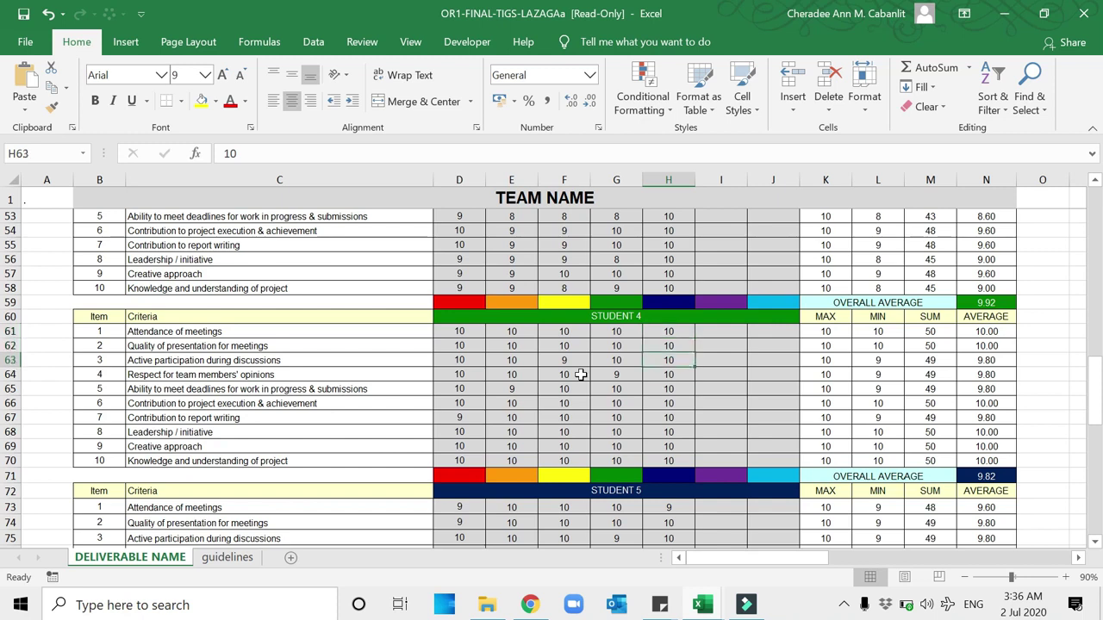
{"action": "key", "text": "Right"}
{"action": "key", "text": "Right"}
{"action": "key", "text": "Right"}
{"action": "key", "text": "Right"}
{"action": "key", "text": "Right"}
{"action": "key", "text": "Right"}
{"action": "key", "text": "Right"}
{"action": "key", "text": "Right"}
{"action": "key", "text": "Right"}
{"action": "key", "text": "Right"}
{"action": "key", "text": "Right"}
{"action": "key", "text": "Right"}
{"action": "key", "text": "Right"}
{"action": "key", "text": "Right"}
{"action": "key", "text": "Right"}
{"action": "key", "text": "Right"}
{"action": "key", "text": "Right"}
{"action": "key", "text": "Right"}
{"action": "key", "text": "Right"}
{"action": "key", "text": "Right"}
{"action": "key", "text": "Right"}
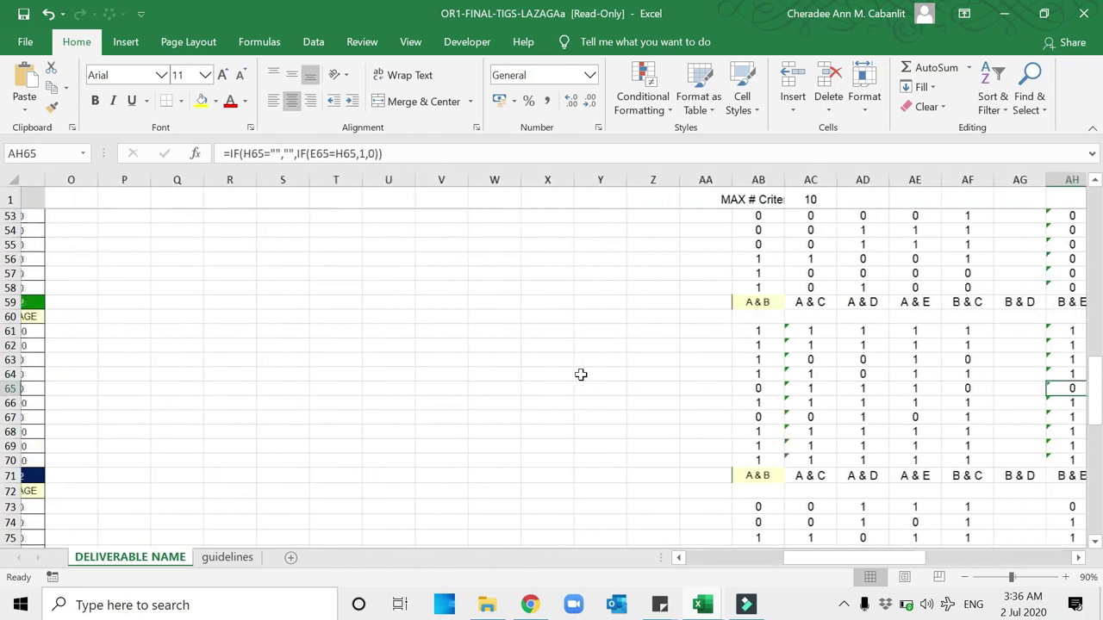
{"action": "key", "text": "Right"}
{"action": "key", "text": "Right"}
{"action": "key", "text": "Right"}
{"action": "key", "text": "Right"}
{"action": "key", "text": "Right"}
{"action": "key", "text": "Right"}
{"action": "key", "text": "Right"}
{"action": "key", "text": "Right"}
{"action": "key", "text": "Right"}
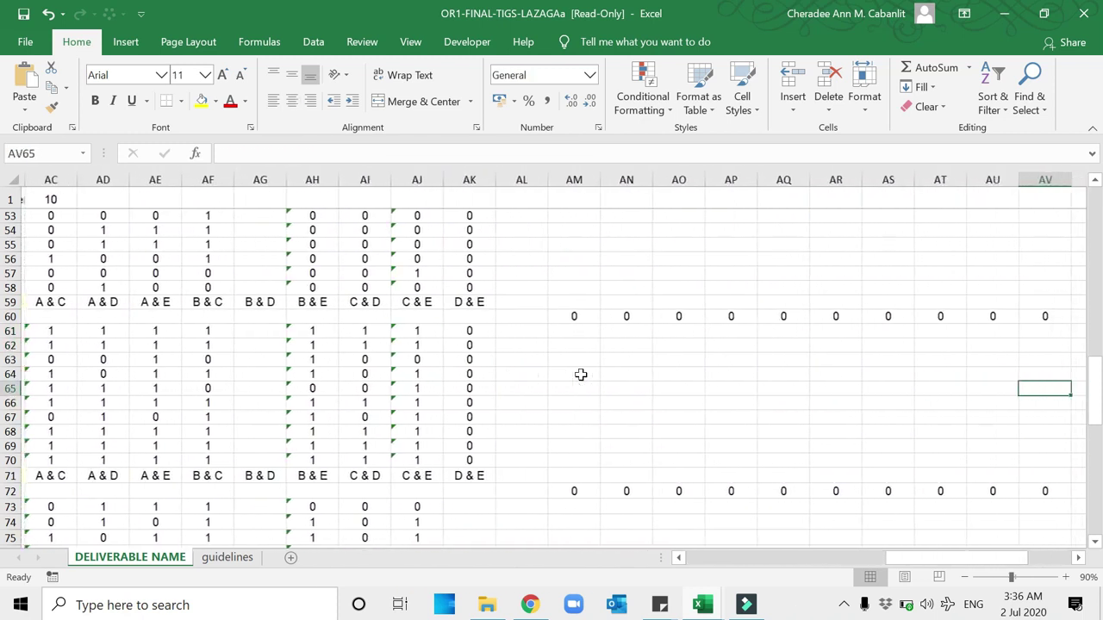
Select a block of match-check cells and scroll back up to the team members summary
{"action": "key", "text": "Down"}
{"action": "key", "text": "Down"}
{"action": "key", "text": "ctrl+z"}
{"action": "left_click_drag", "start_coordinate": [965, 558], "coordinate": [994, 561]}
{"action": "scroll", "coordinate": [714, 481], "scroll_direction": "down", "scroll_amount": 11}
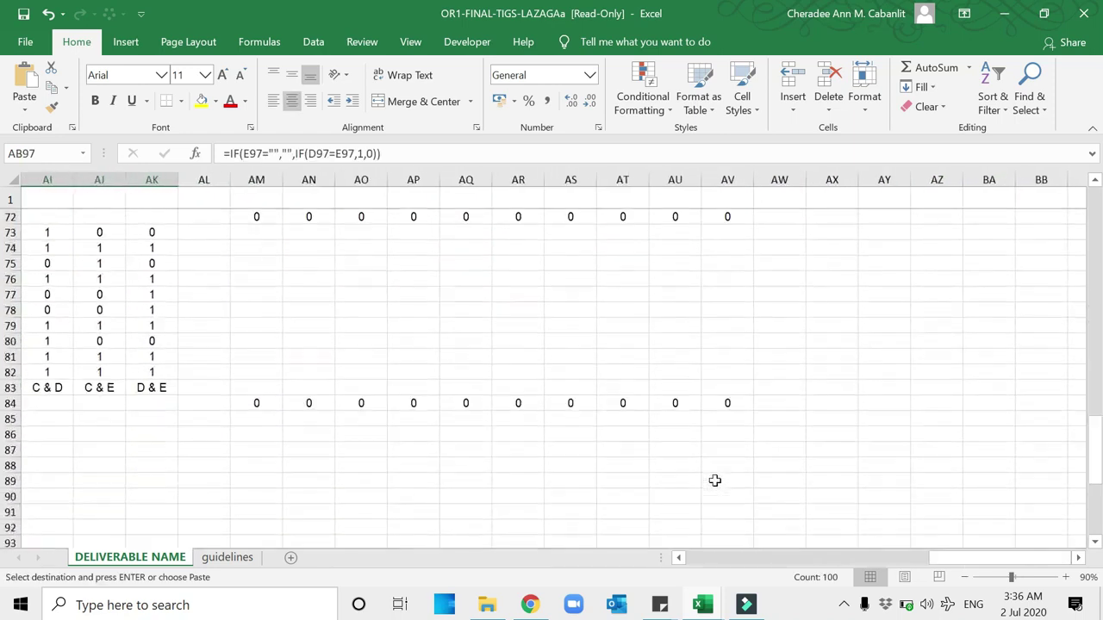
{"action": "scroll", "coordinate": [714, 480], "scroll_direction": "up", "scroll_amount": 20}
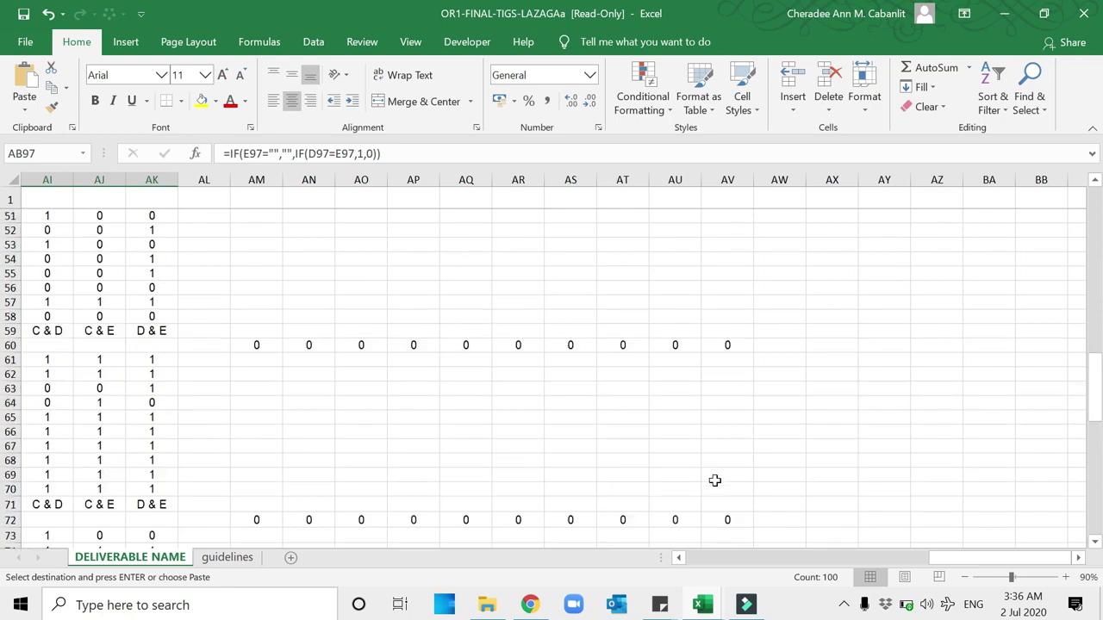
{"action": "scroll", "coordinate": [714, 481], "scroll_direction": "up", "scroll_amount": 5}
{"action": "left_click_drag", "start_coordinate": [943, 560], "coordinate": [637, 541]}
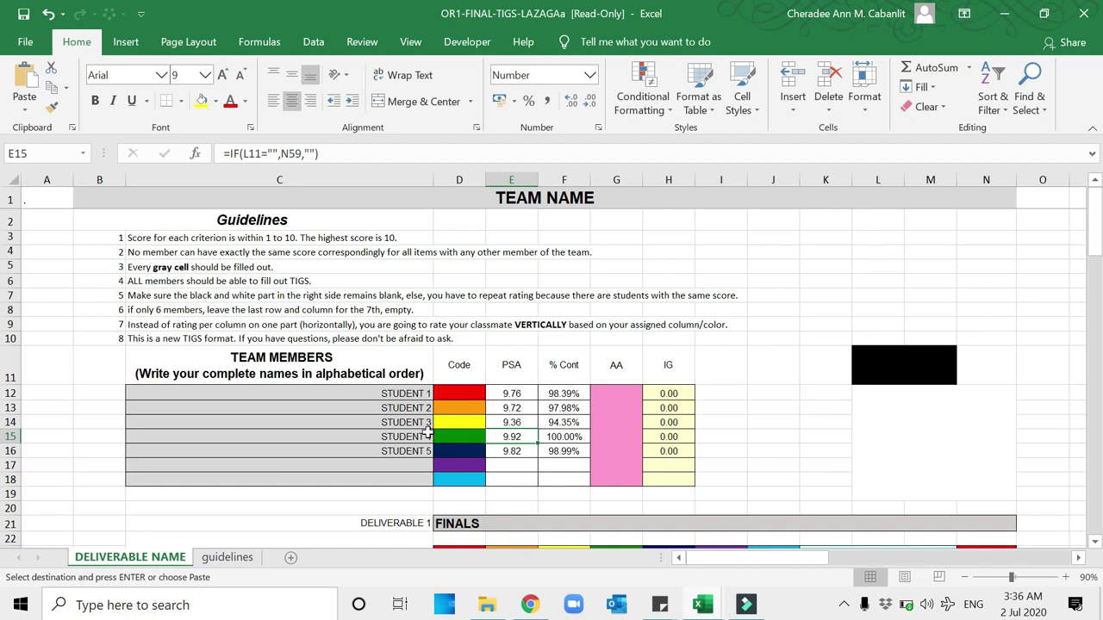
Inspect Student 4's name, colour code, PSA and percentage contribution cells
{"action": "left_click", "coordinate": [434, 437]}
{"action": "left_click", "coordinate": [470, 438]}
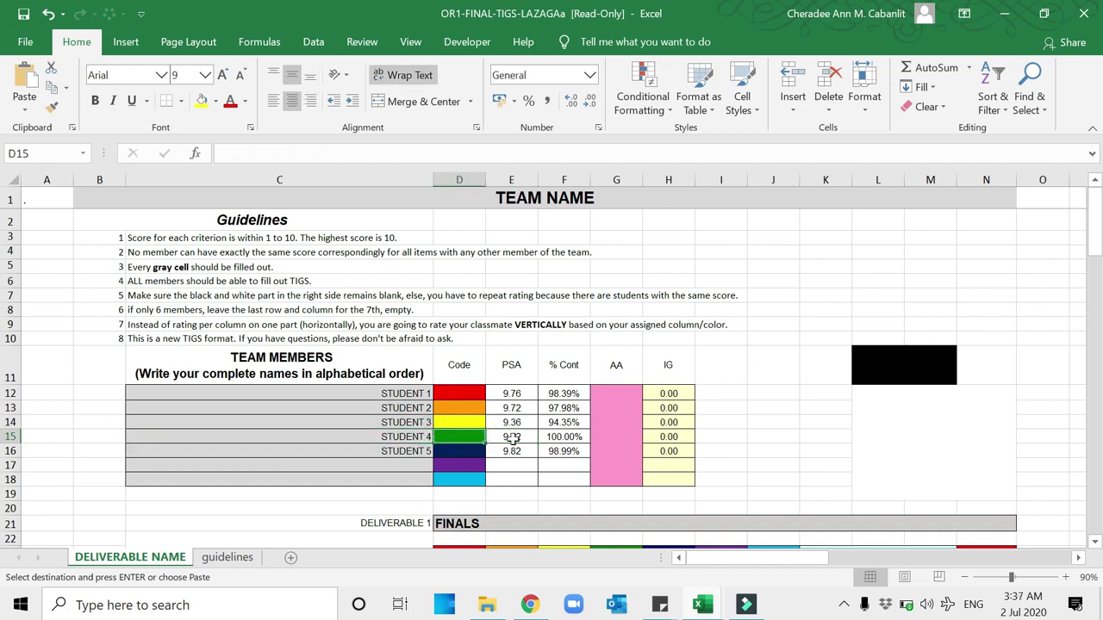
{"action": "left_click", "coordinate": [512, 438]}
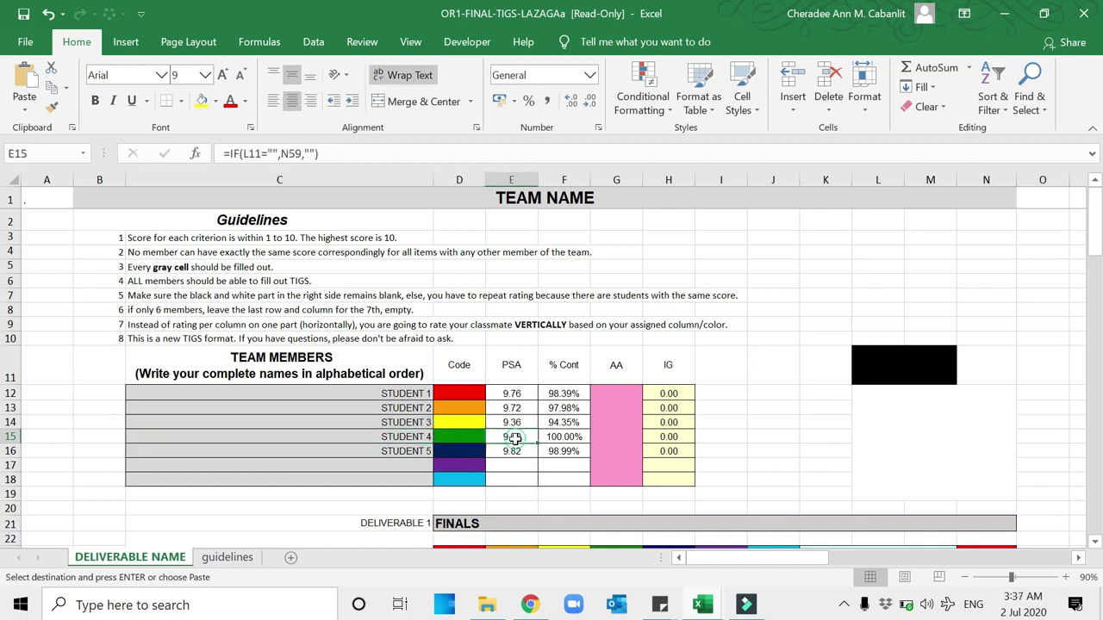
{"action": "left_click", "coordinate": [565, 437]}
Enter 4.50 as the AA grade in G12 and check Student 4's IG formula
{"action": "left_click", "coordinate": [607, 424]}
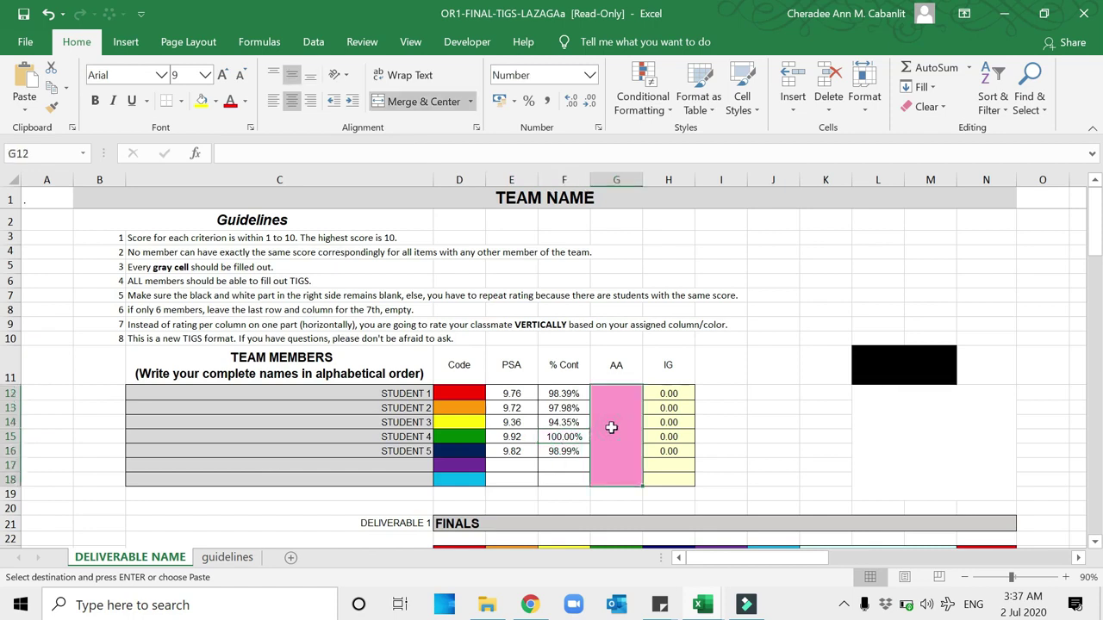
{"action": "type", "text": "4.5"}
{"action": "key", "text": "Return"}
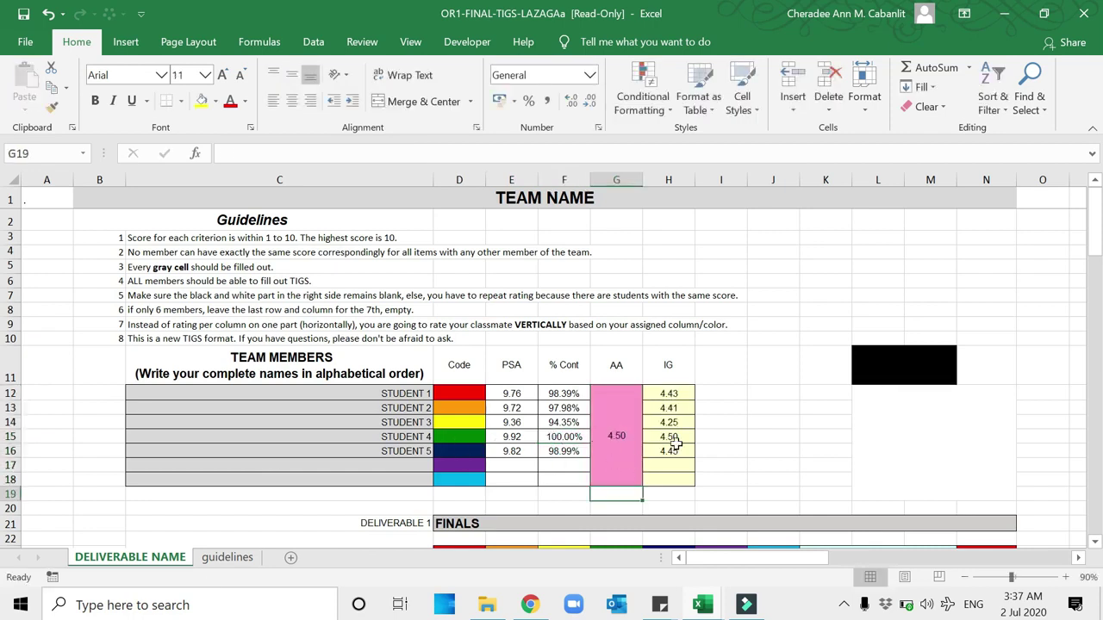
{"action": "left_click", "coordinate": [676, 437]}
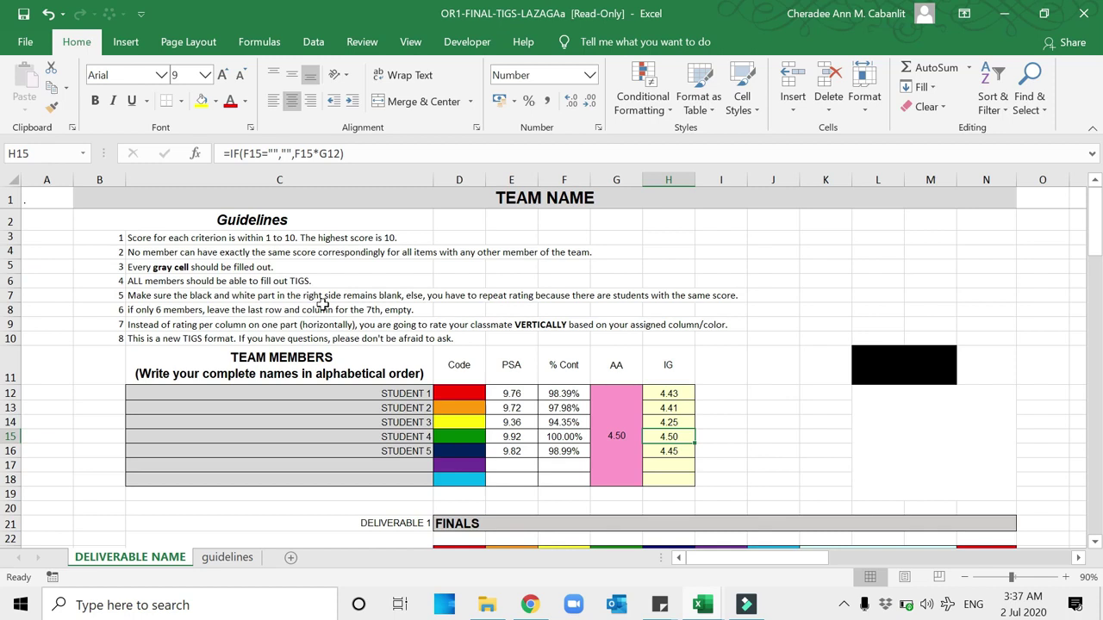
Check Student 3's score in cell G52
{"action": "scroll", "coordinate": [505, 394], "scroll_direction": "down", "scroll_amount": 11}
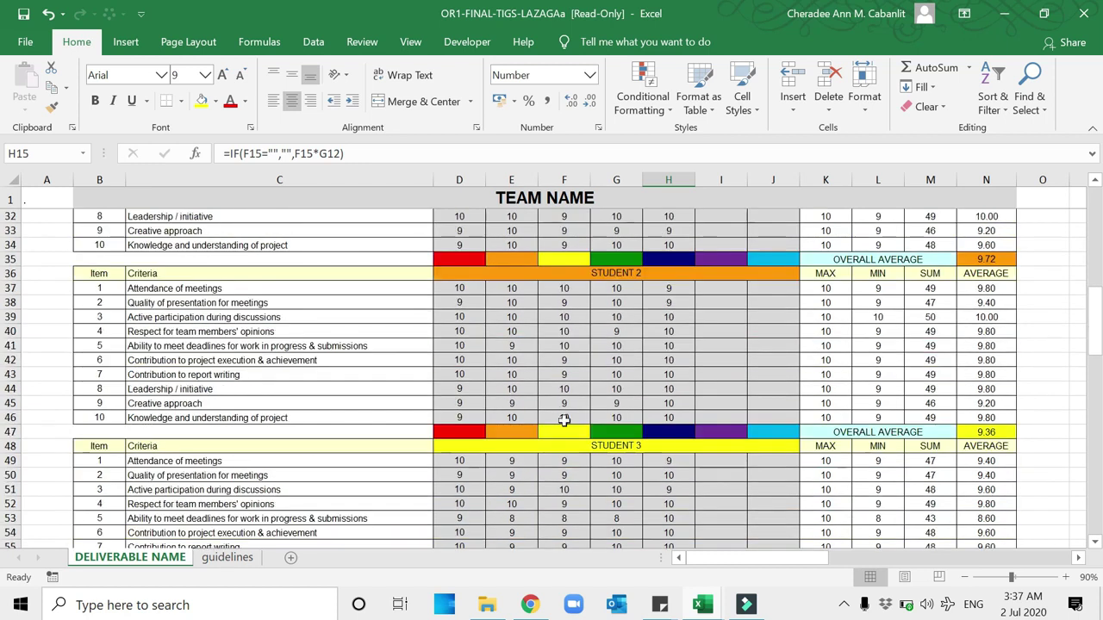
{"action": "scroll", "coordinate": [659, 419], "scroll_direction": "down", "scroll_amount": 1}
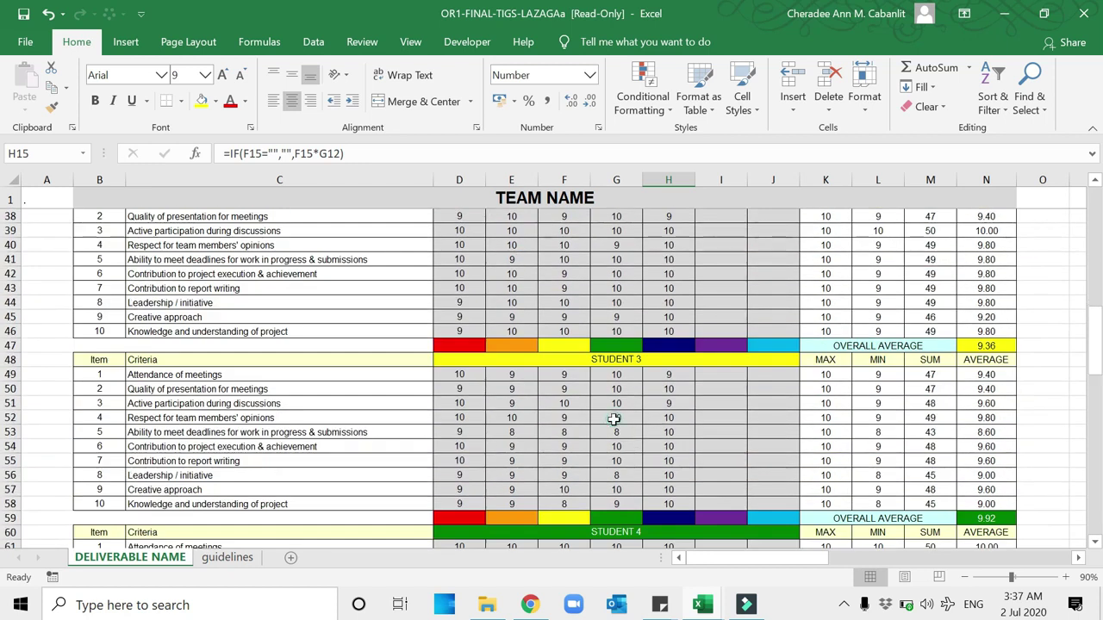
{"action": "left_click", "coordinate": [614, 417]}
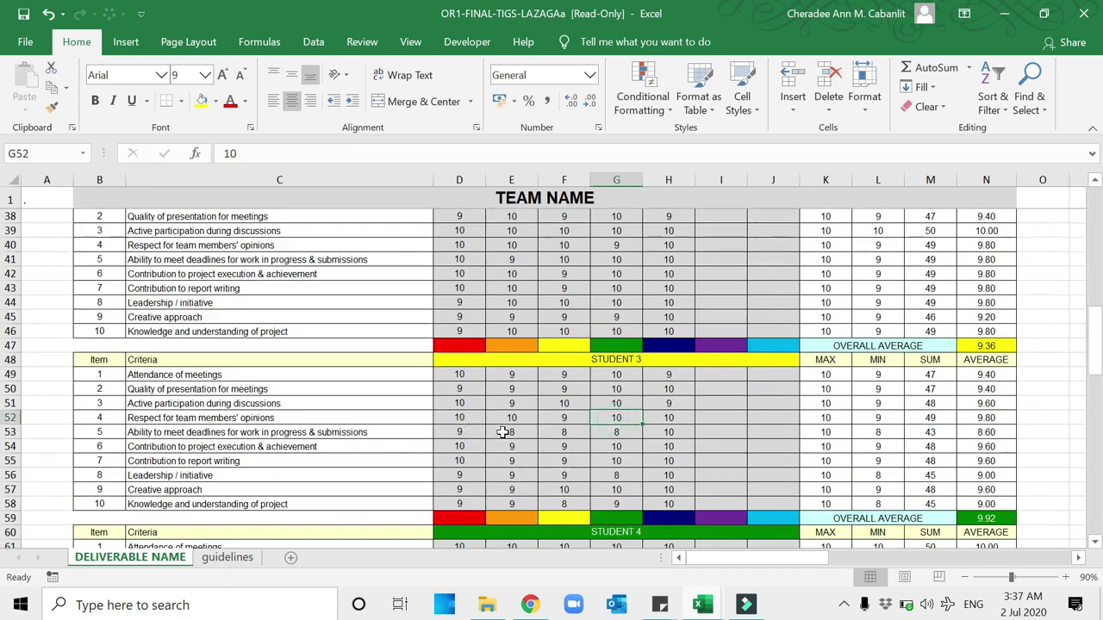
Review the text of guidelines 6, 7 and 8, including the vertical-rating rule
{"action": "scroll", "coordinate": [618, 440], "scroll_direction": "up", "scroll_amount": 12}
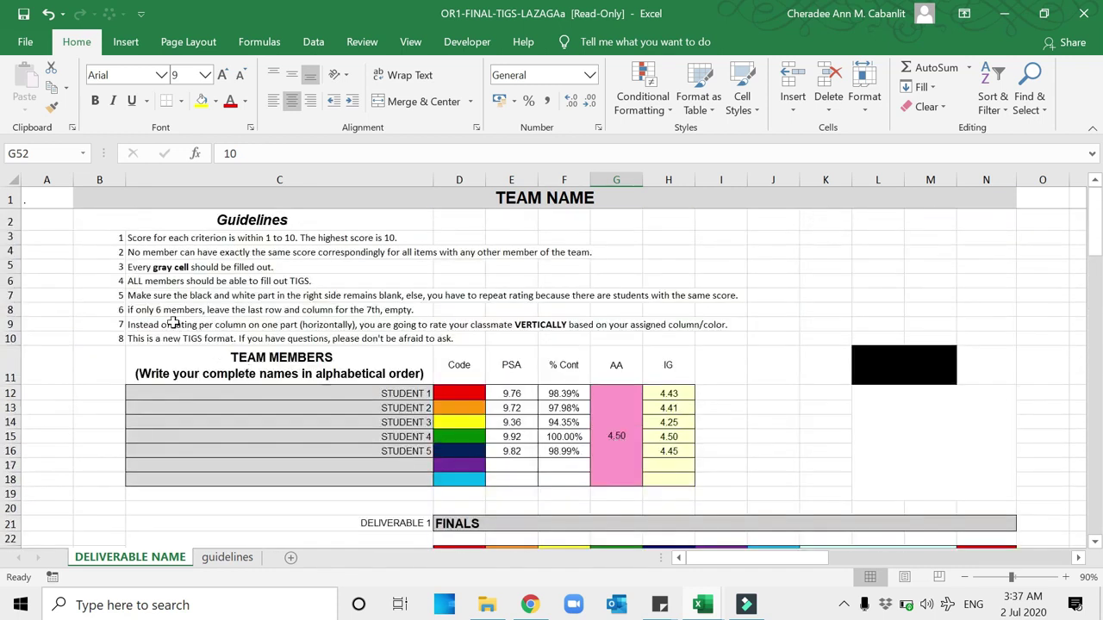
{"action": "left_click", "coordinate": [163, 312]}
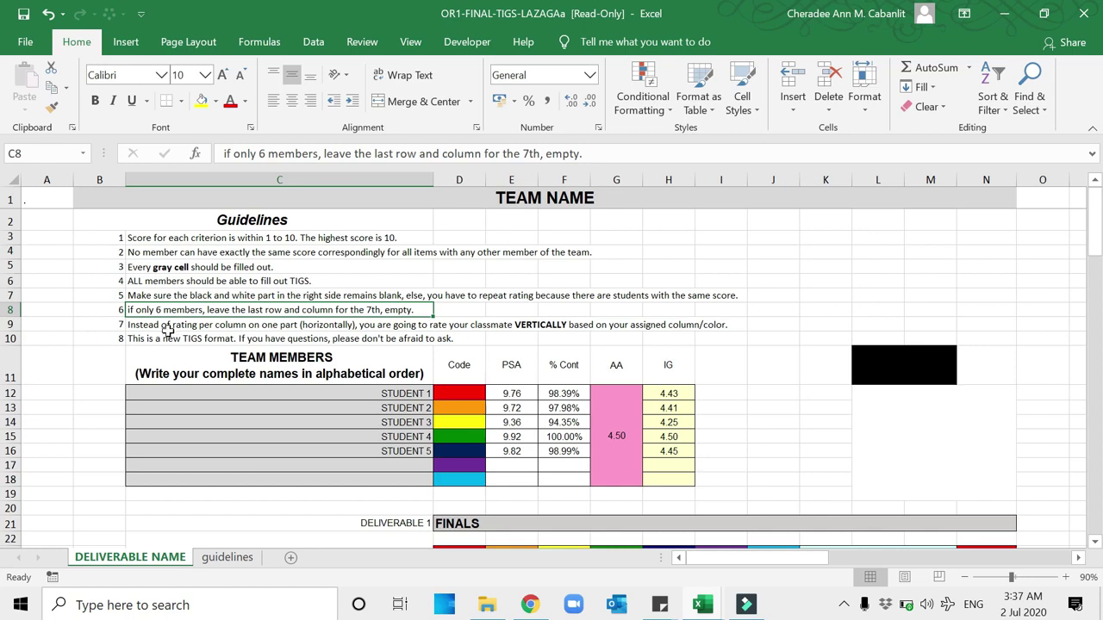
{"action": "left_click", "coordinate": [170, 327]}
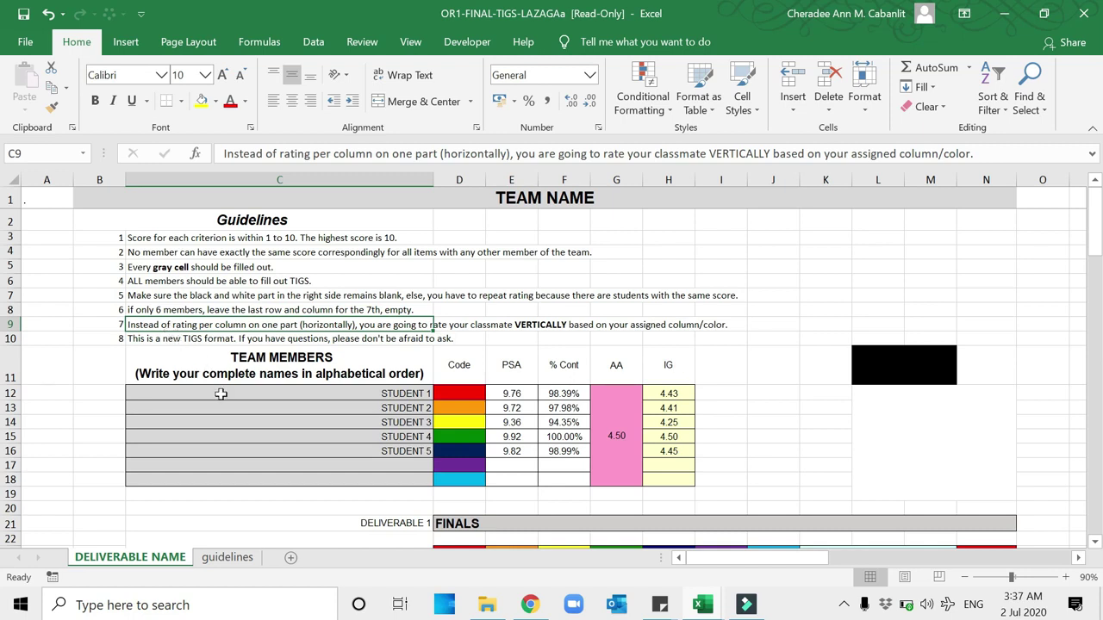
{"action": "scroll", "coordinate": [400, 372], "scroll_direction": "down", "scroll_amount": 1}
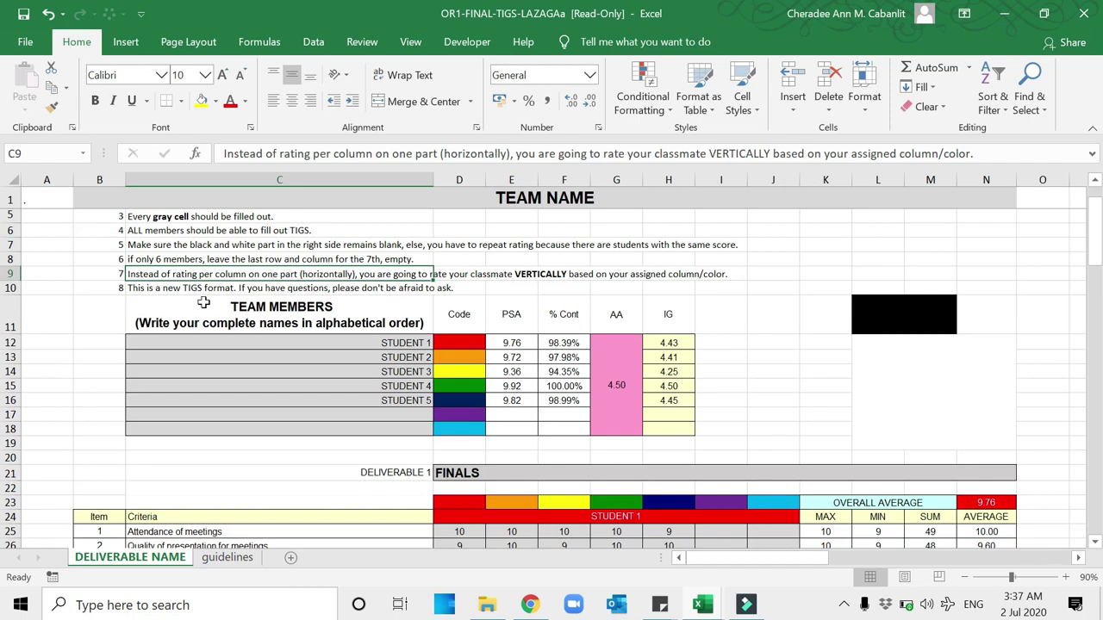
{"action": "left_click", "coordinate": [203, 288]}
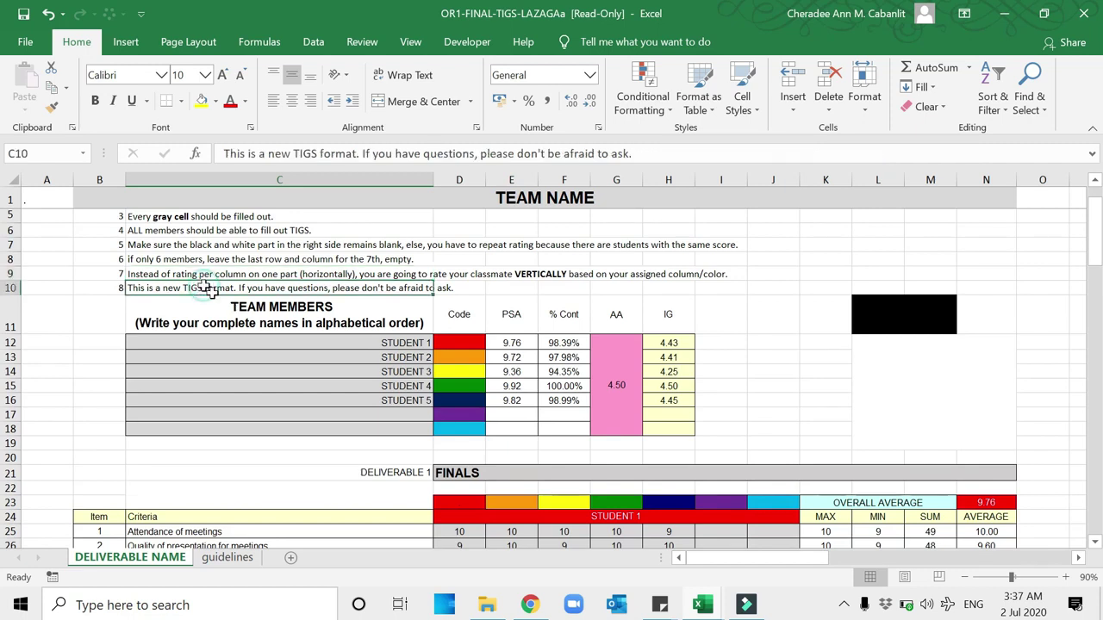
{"action": "scroll", "coordinate": [394, 407], "scroll_direction": "up", "scroll_amount": 1}
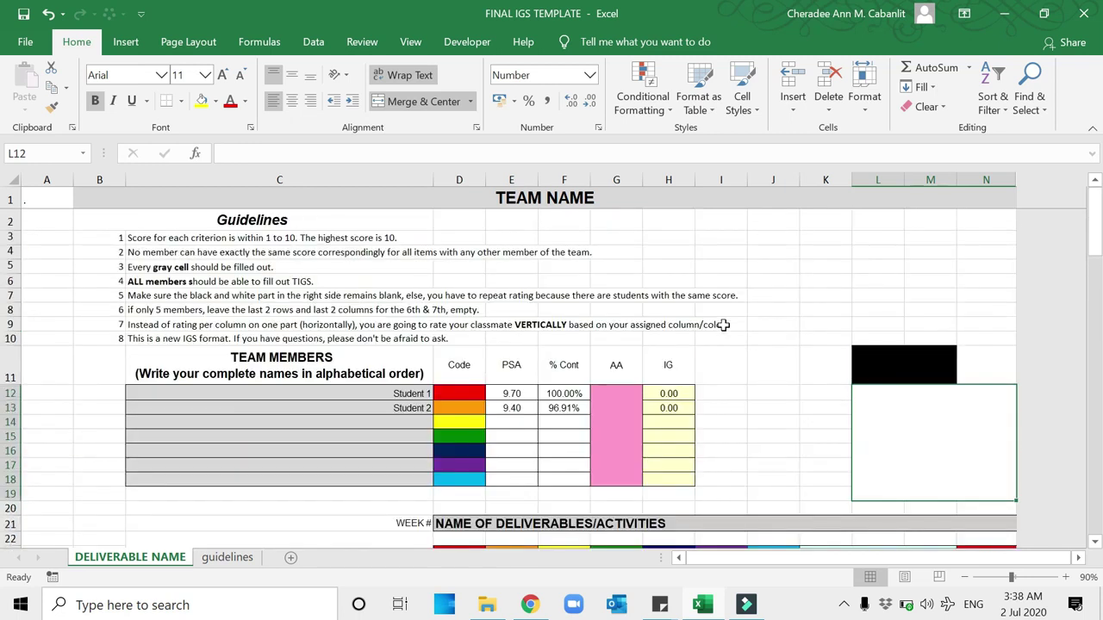
{"action": "scroll", "coordinate": [722, 325], "scroll_direction": "down", "scroll_amount": 2}
{"action": "scroll", "coordinate": [722, 325], "scroll_direction": "up", "scroll_amount": 2}
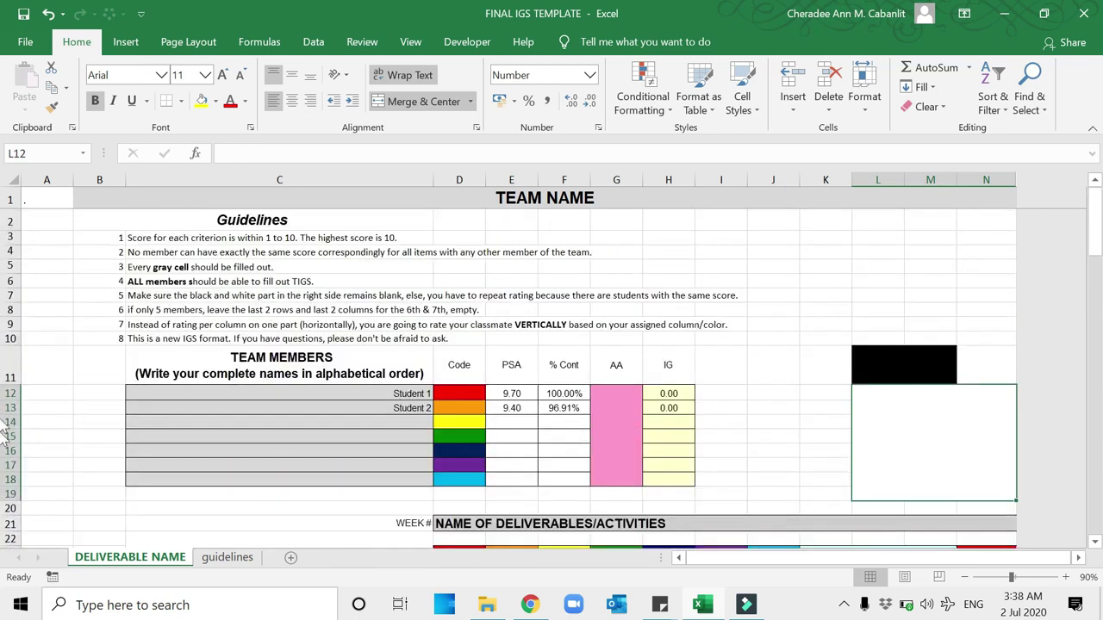
{"action": "left_click", "coordinate": [944, 467]}
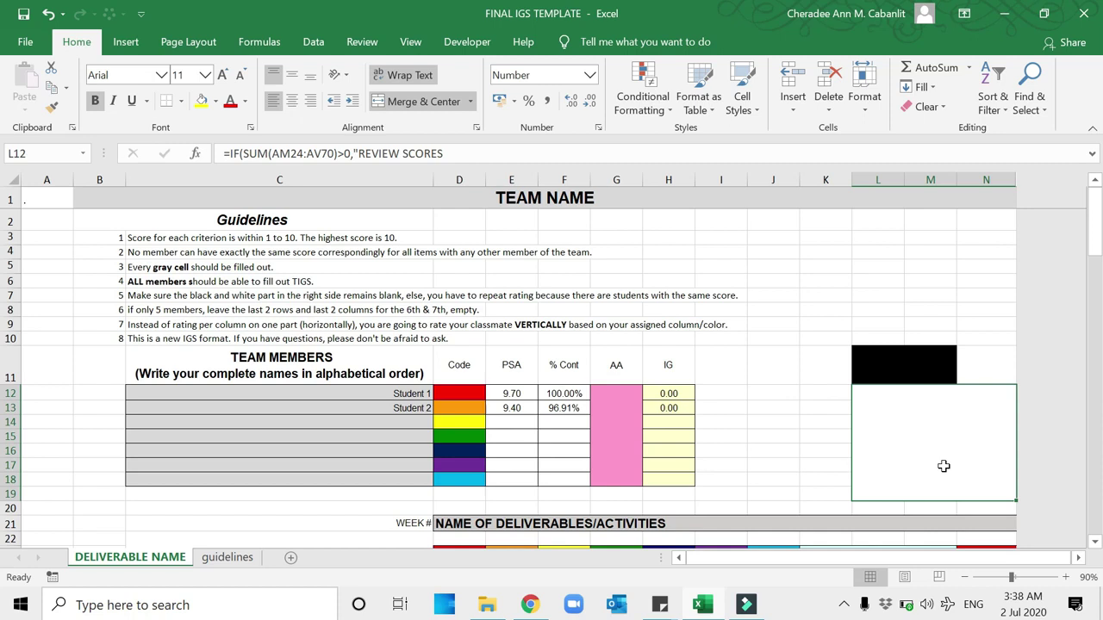
{"action": "scroll", "coordinate": [776, 471], "scroll_direction": "down", "scroll_amount": 6}
{"action": "scroll", "coordinate": [655, 433], "scroll_direction": "up", "scroll_amount": 6}
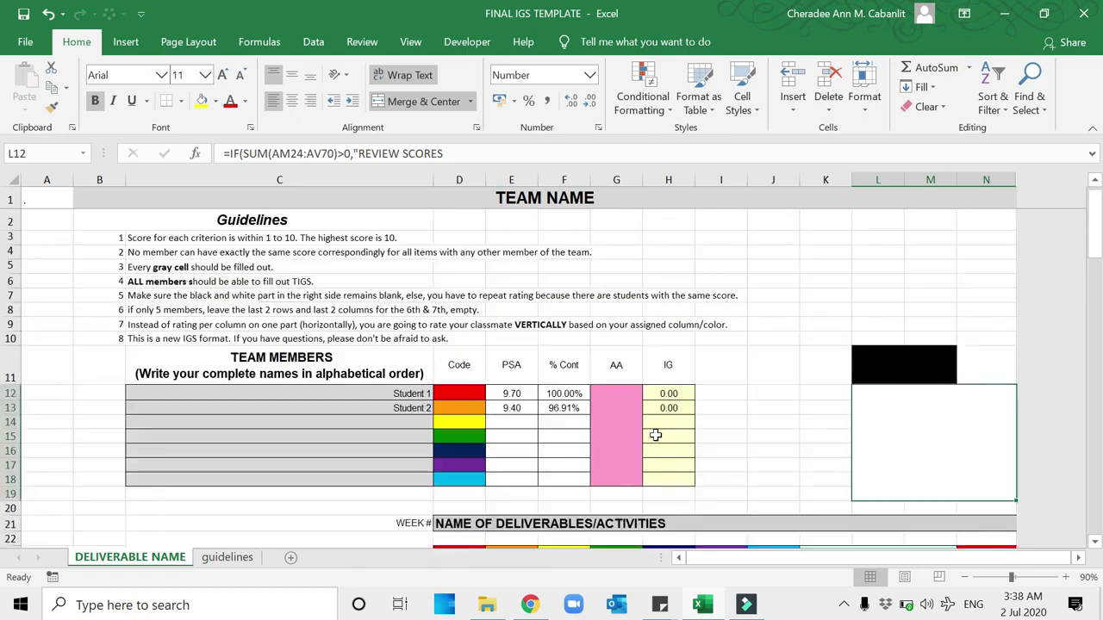
{"action": "left_click_drag", "start_coordinate": [562, 393], "coordinate": [561, 444]}
{"action": "scroll", "coordinate": [542, 413], "scroll_direction": "down", "scroll_amount": 7}
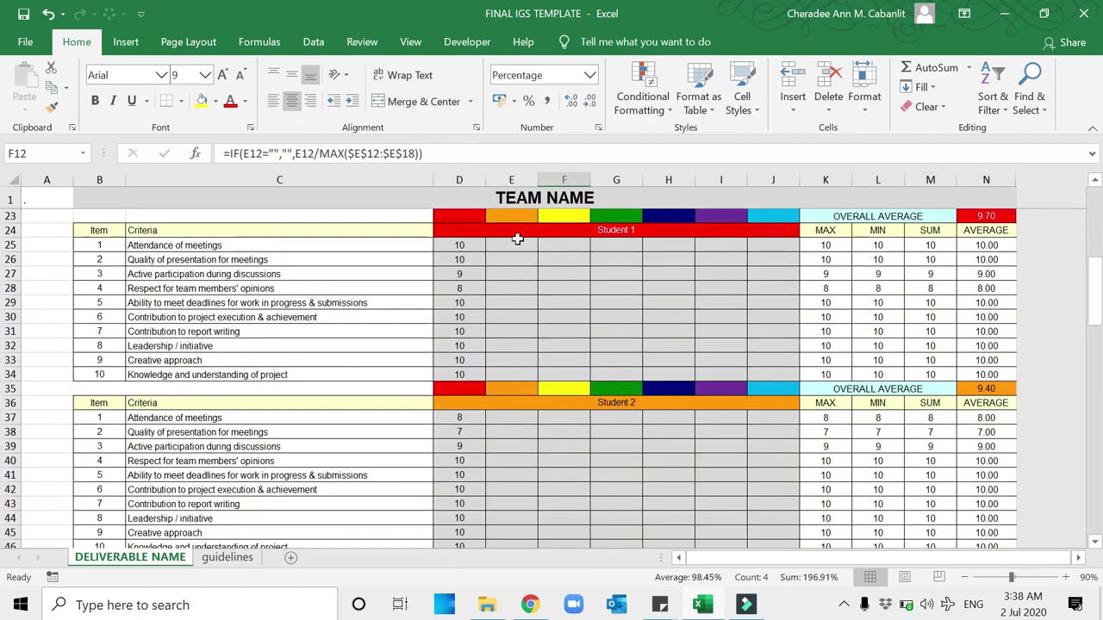
{"action": "left_click_drag", "start_coordinate": [517, 239], "coordinate": [781, 374]}
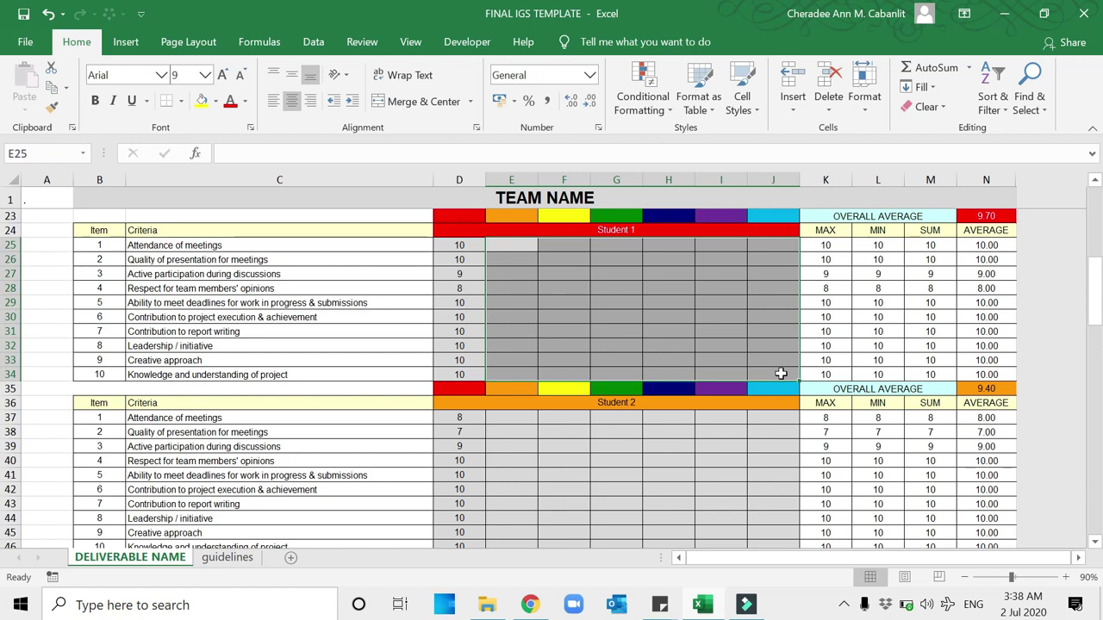
{"action": "scroll", "coordinate": [755, 405], "scroll_direction": "up", "scroll_amount": 1}
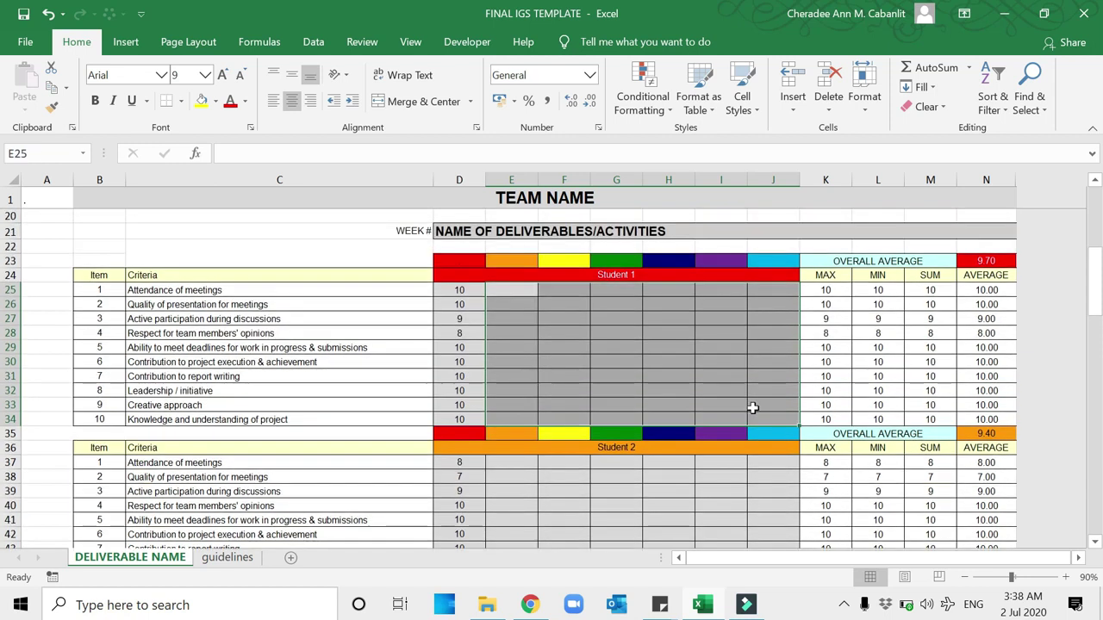
{"action": "left_click", "coordinate": [489, 325]}
{"action": "left_click_drag", "start_coordinate": [460, 287], "coordinate": [460, 419]}
{"action": "scroll", "coordinate": [460, 426], "scroll_direction": "down", "scroll_amount": 2}
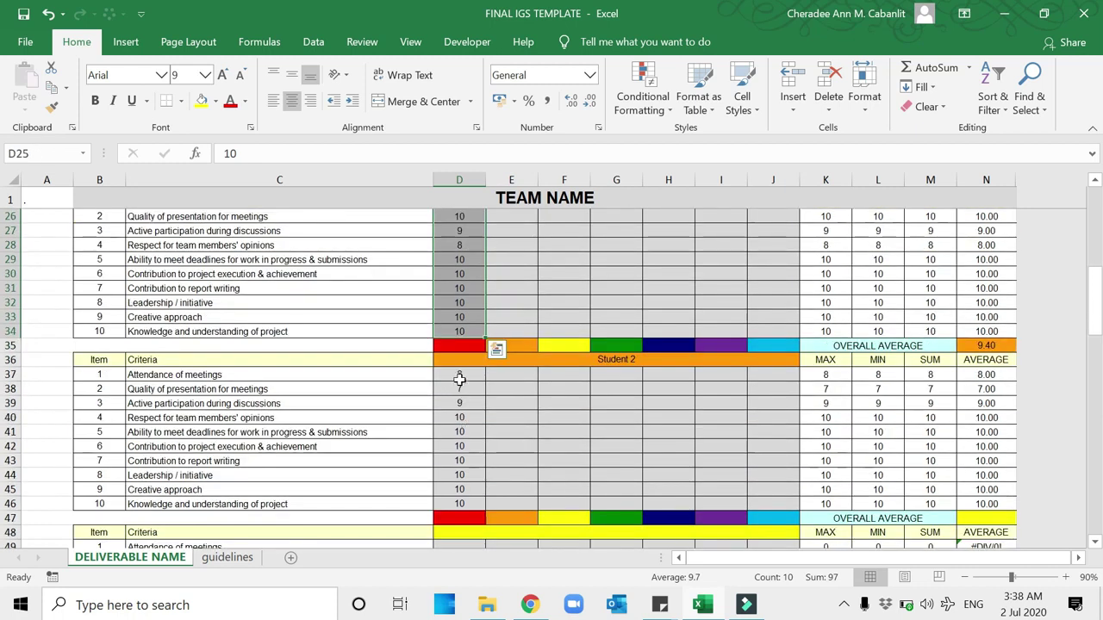
{"action": "left_click_drag", "start_coordinate": [459, 379], "coordinate": [462, 476]}
{"action": "scroll", "coordinate": [790, 414], "scroll_direction": "down", "scroll_amount": 1}
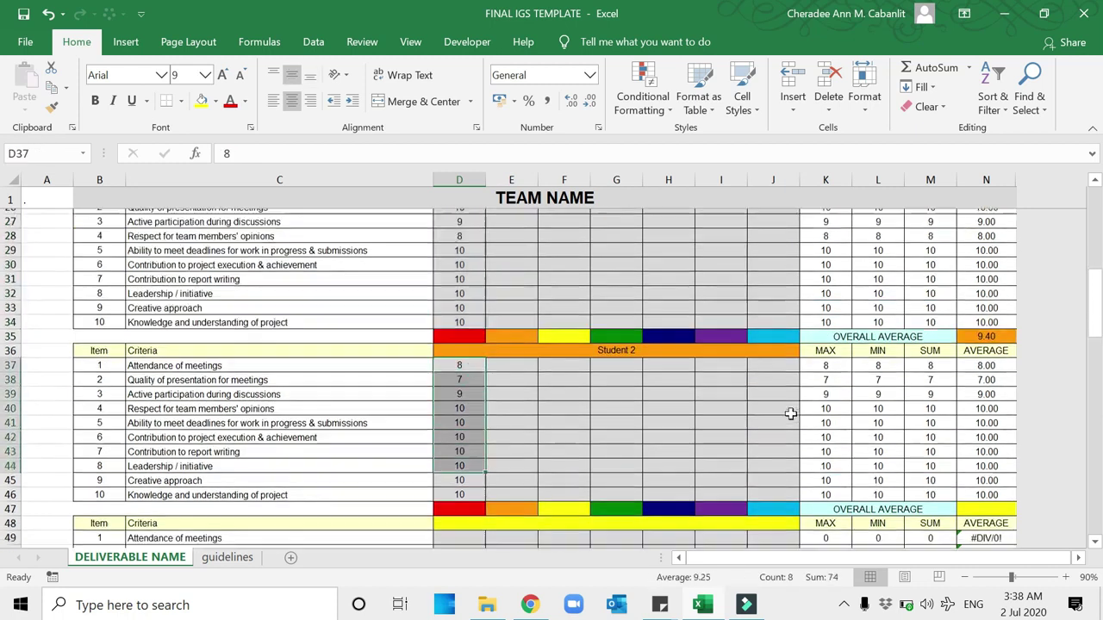
{"action": "scroll", "coordinate": [790, 414], "scroll_direction": "down", "scroll_amount": 12}
{"action": "scroll", "coordinate": [790, 413], "scroll_direction": "up", "scroll_amount": 20}
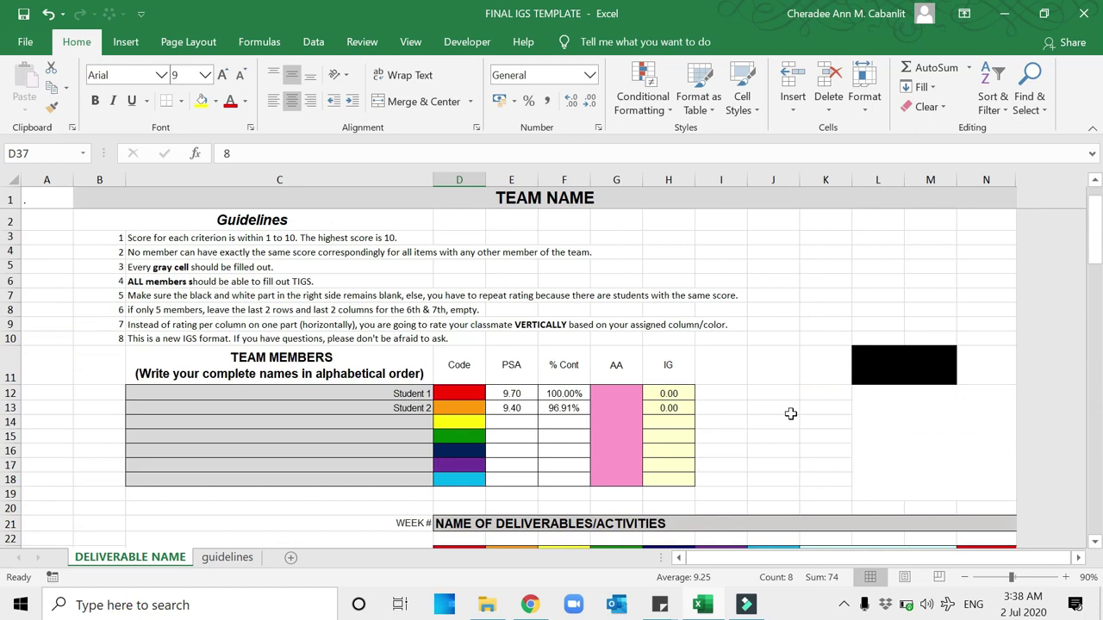